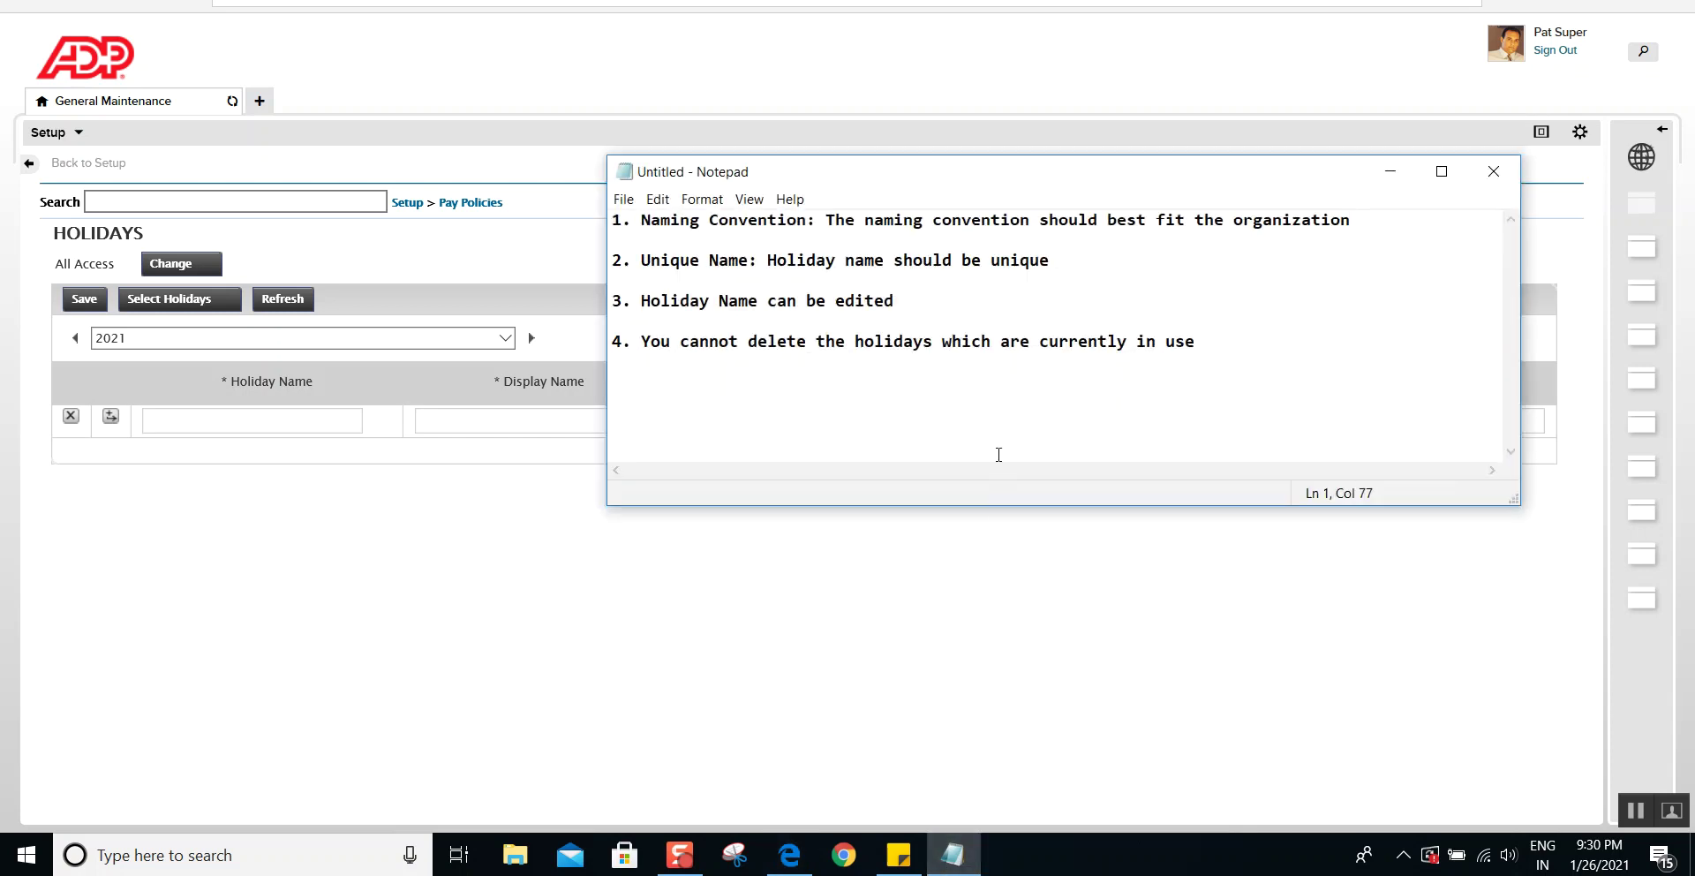
Review the four holiday naming, editing and deletion rules in the notes and minimize them.
left_click_drag(642, 220, 805, 222)
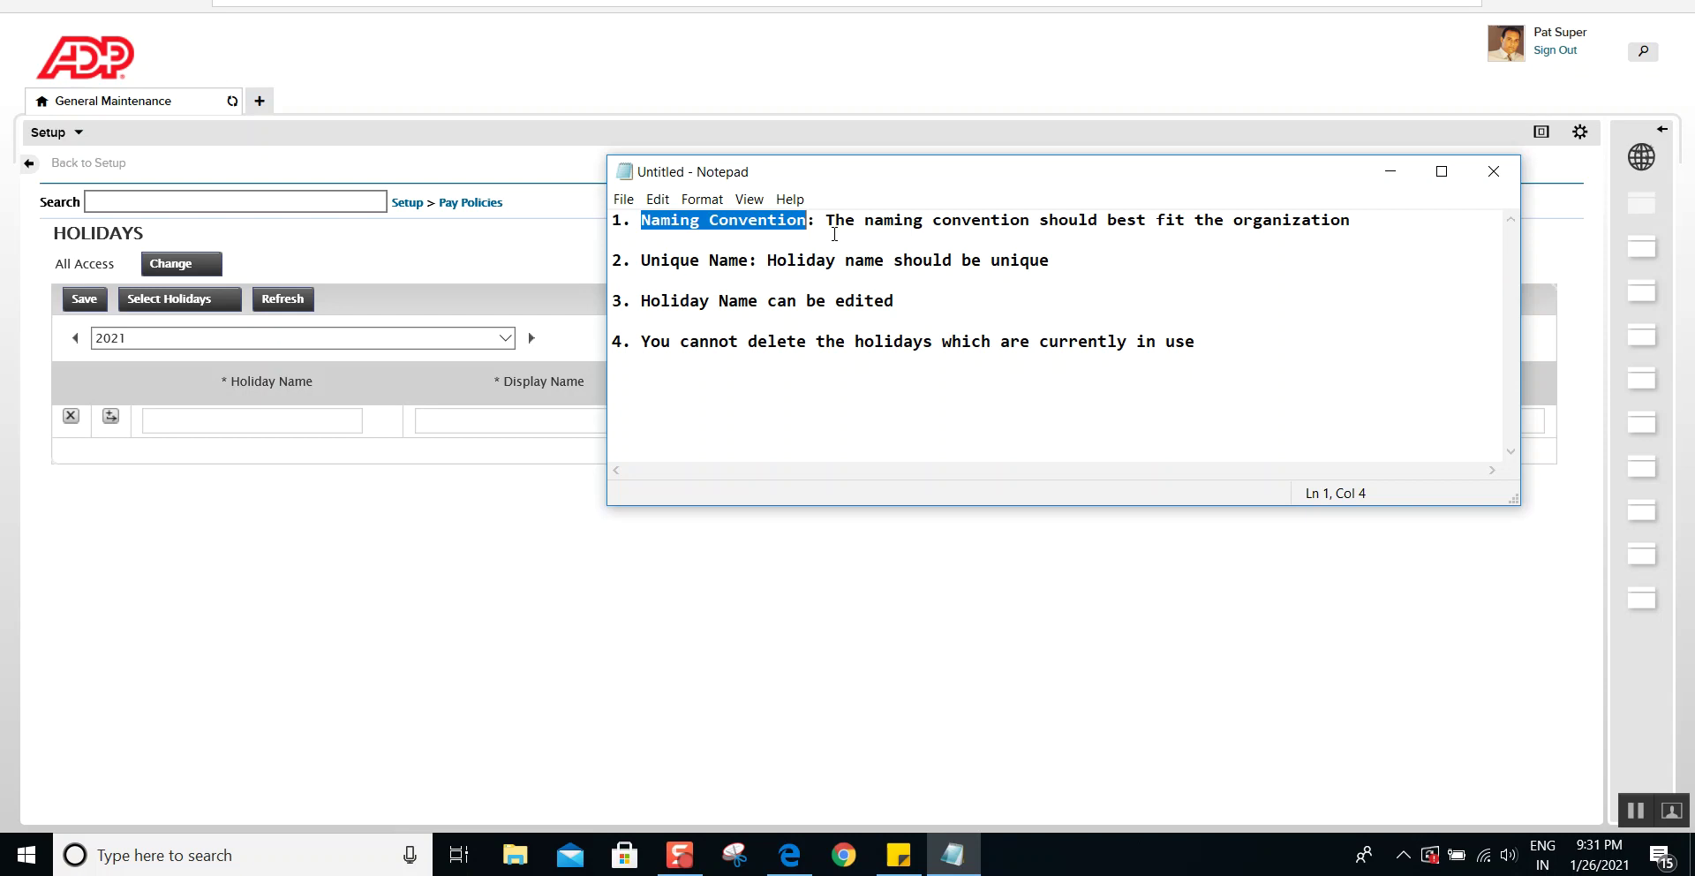
left_click_drag(750, 261, 643, 262)
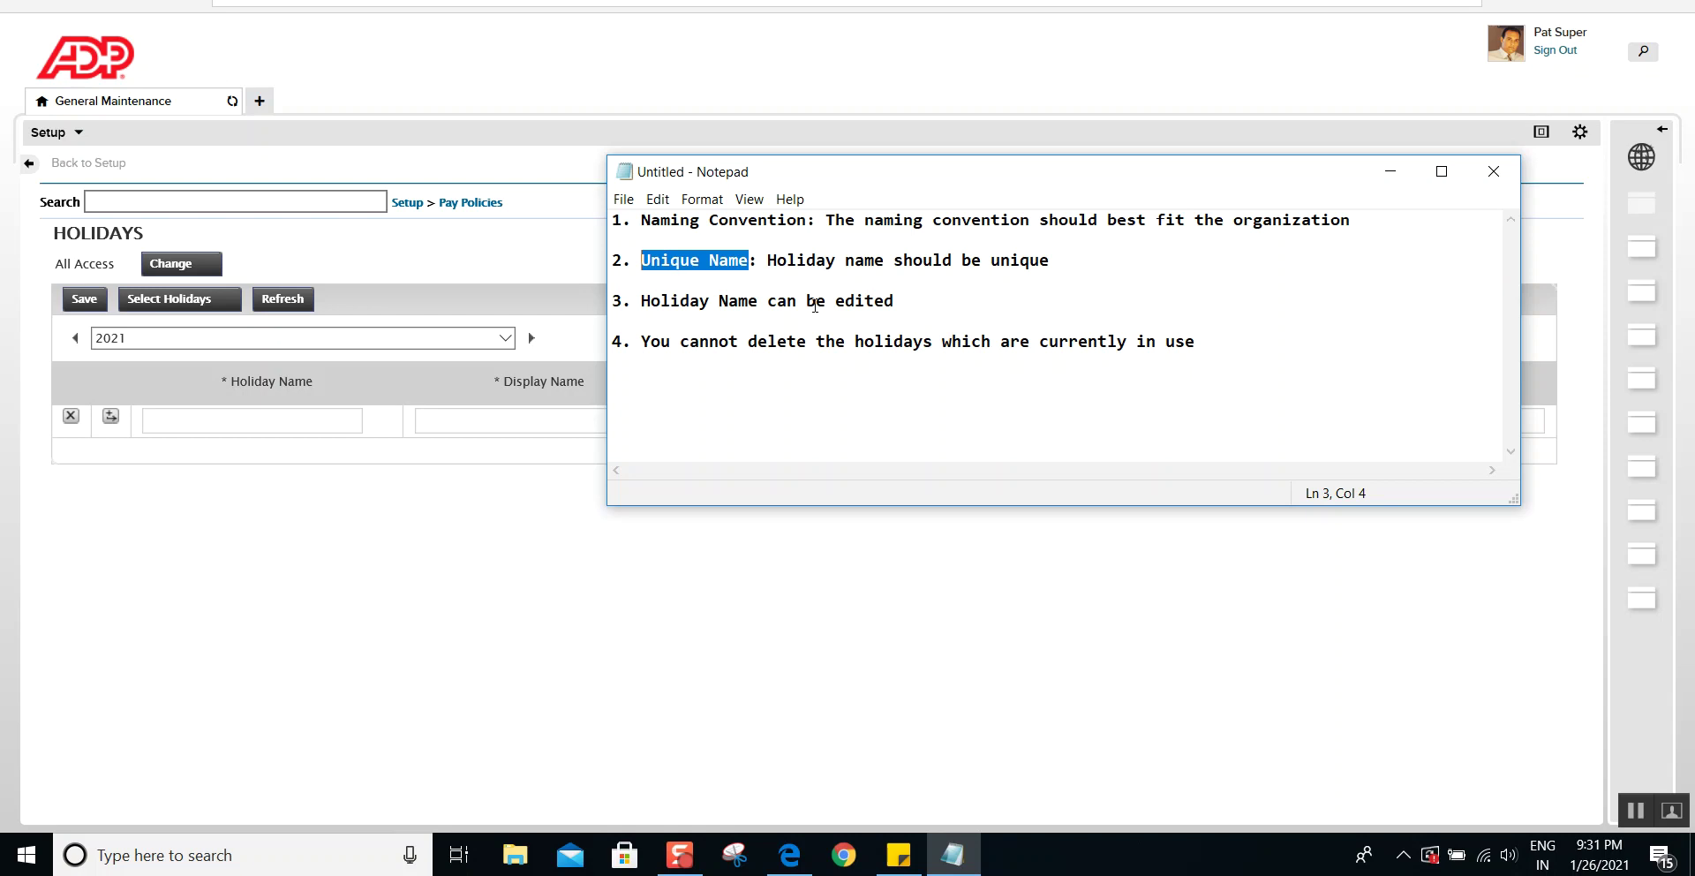
left_click_drag(894, 301, 641, 301)
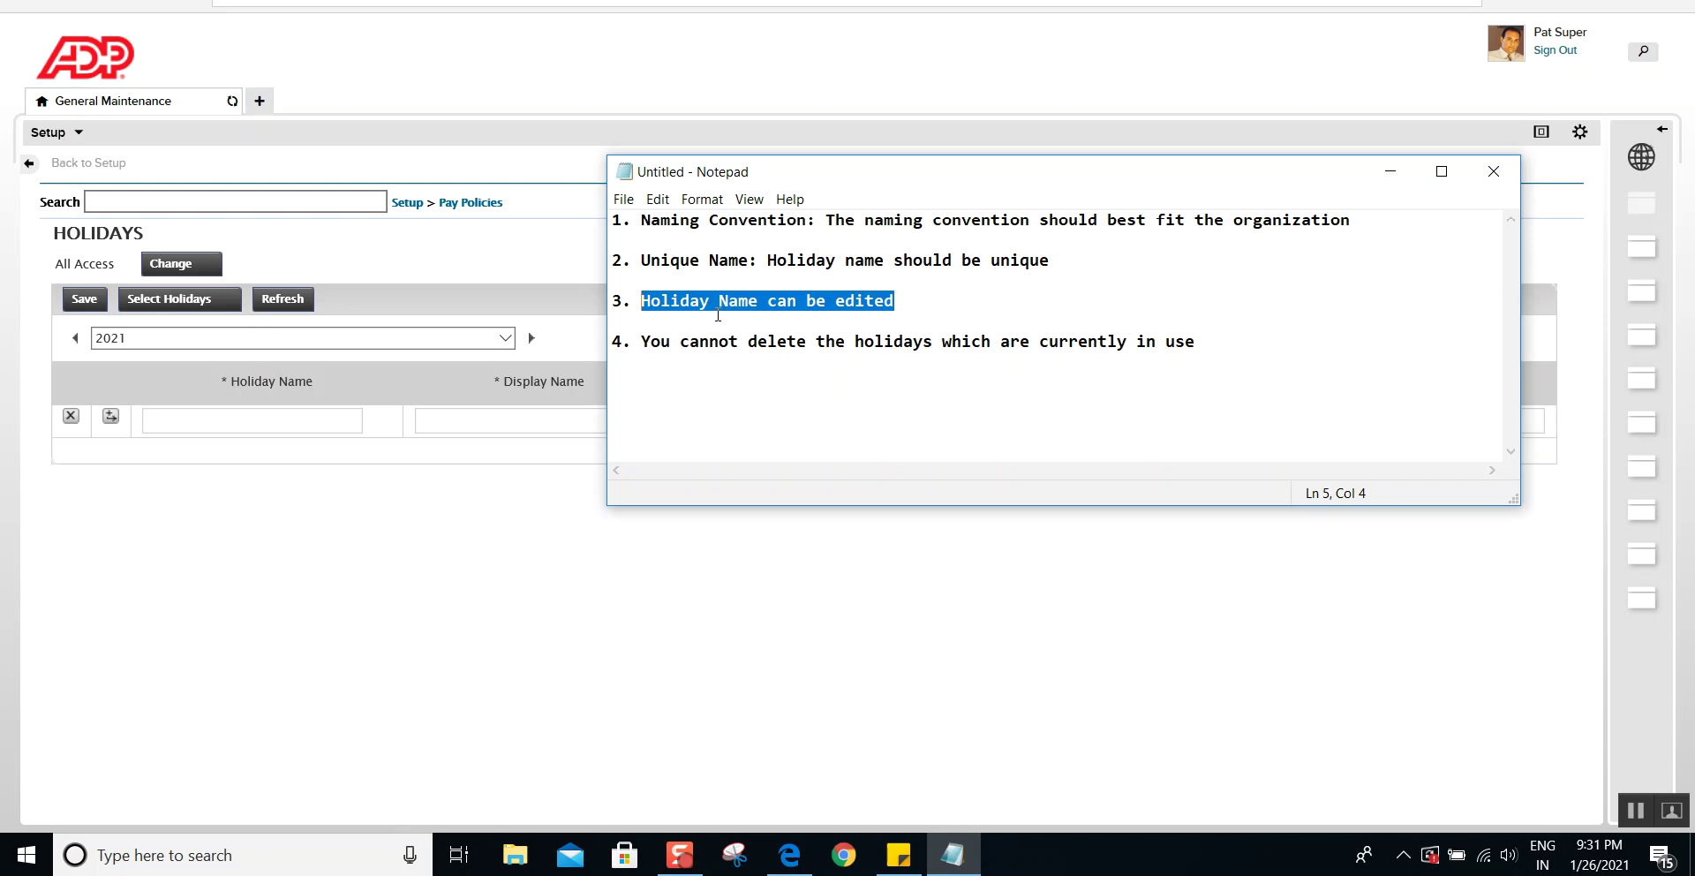
left_click_drag(641, 342, 1206, 344)
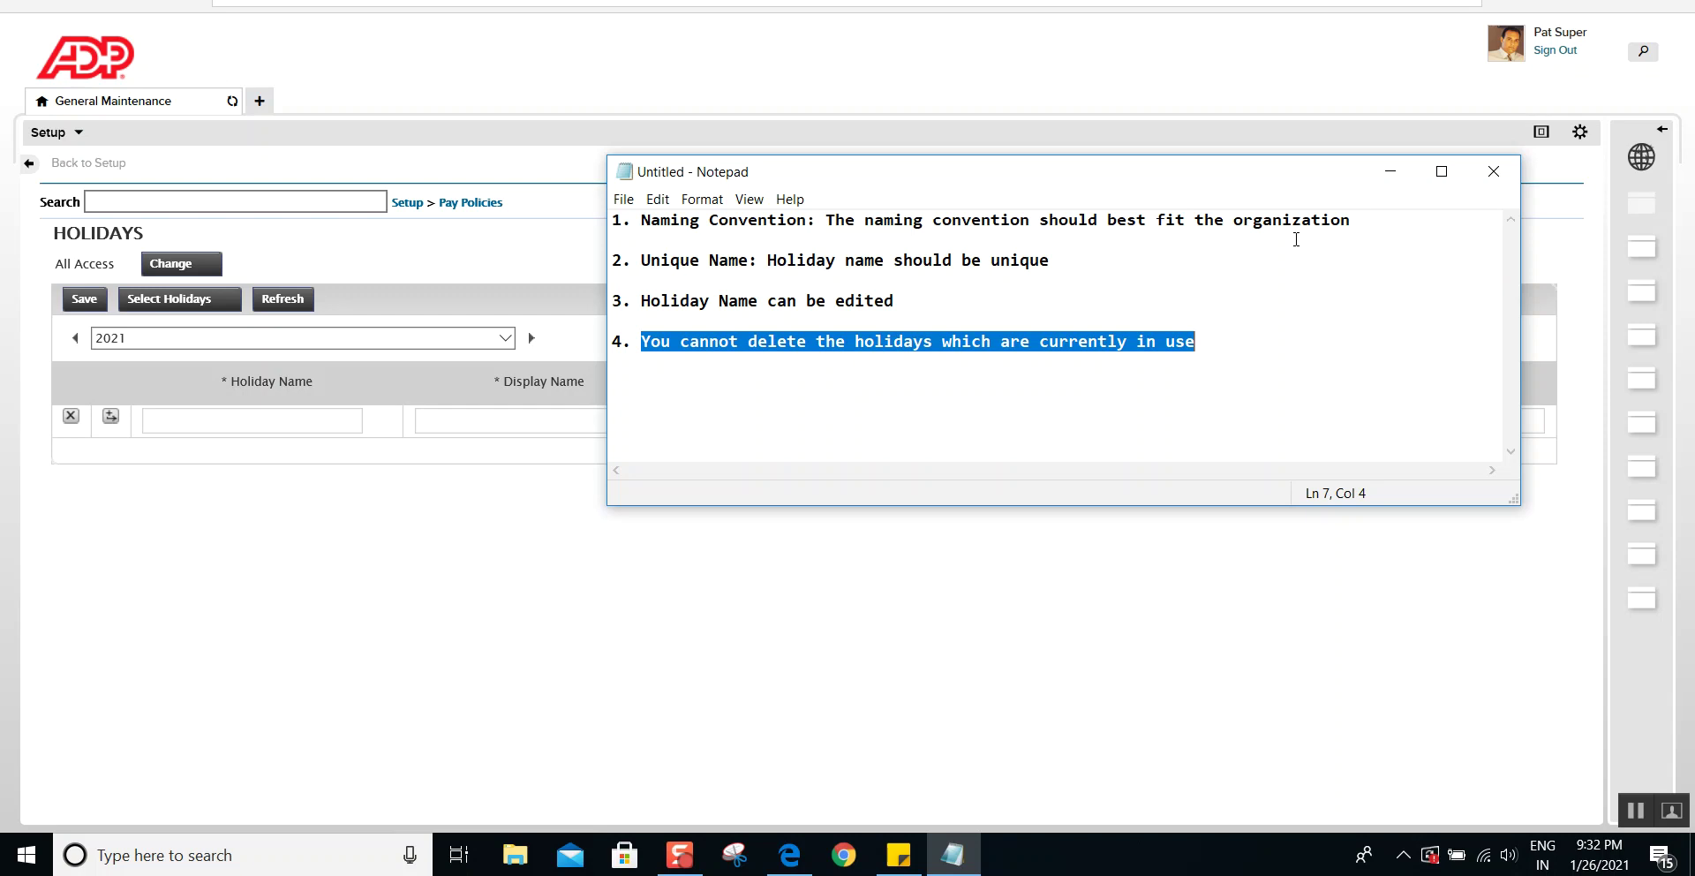
left_click(1391, 171)
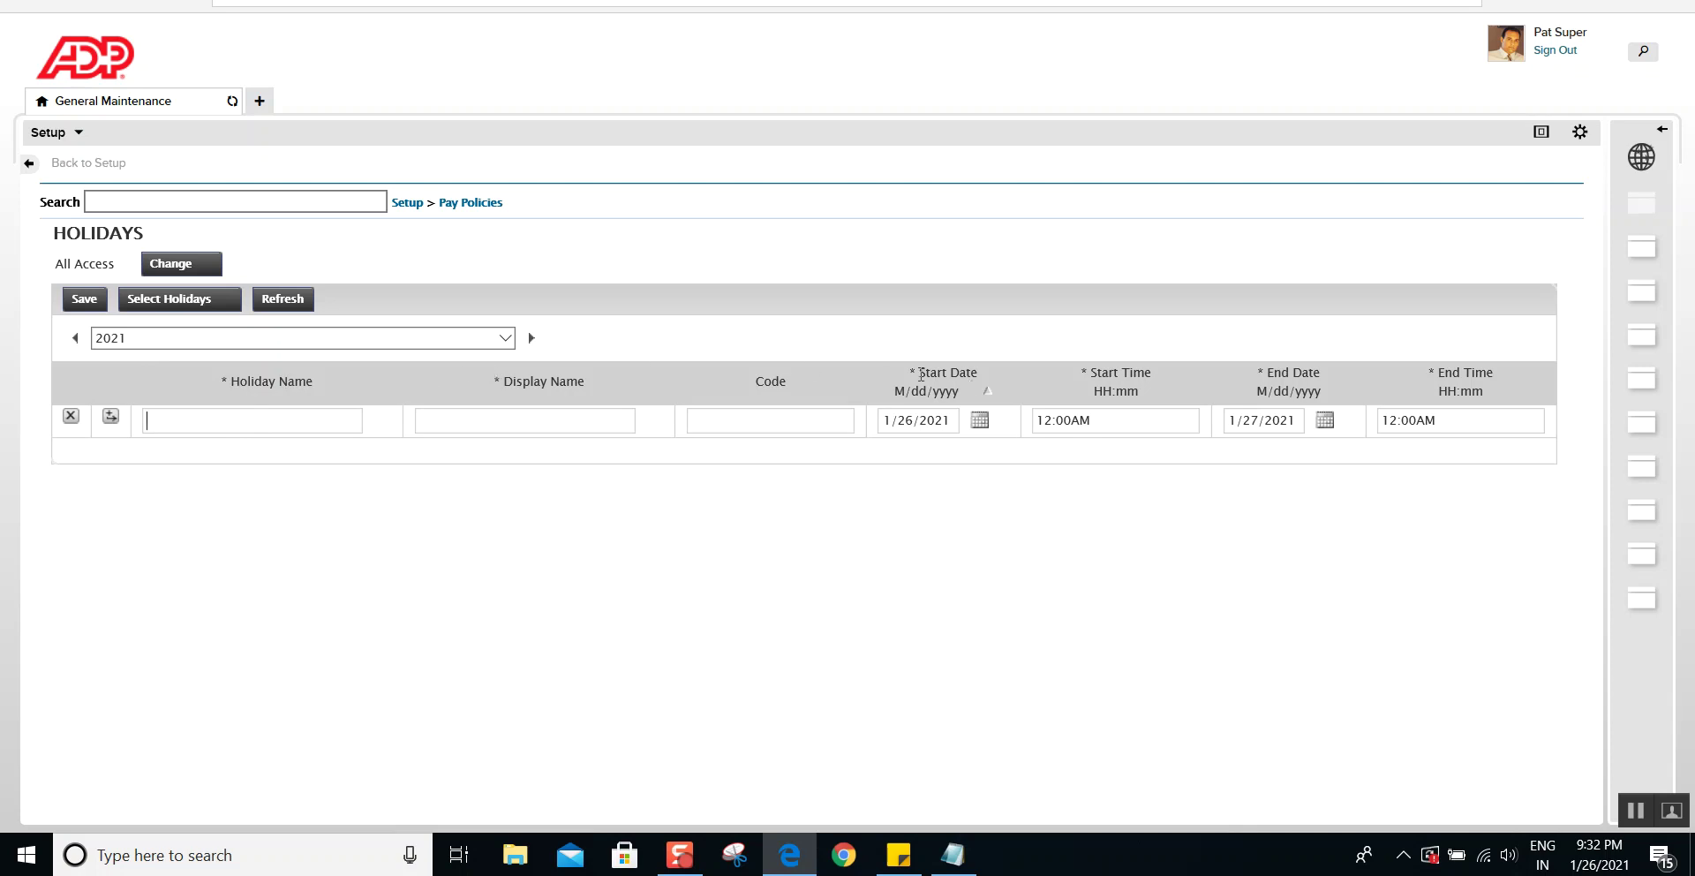
left_click(966, 374)
left_click(504, 339)
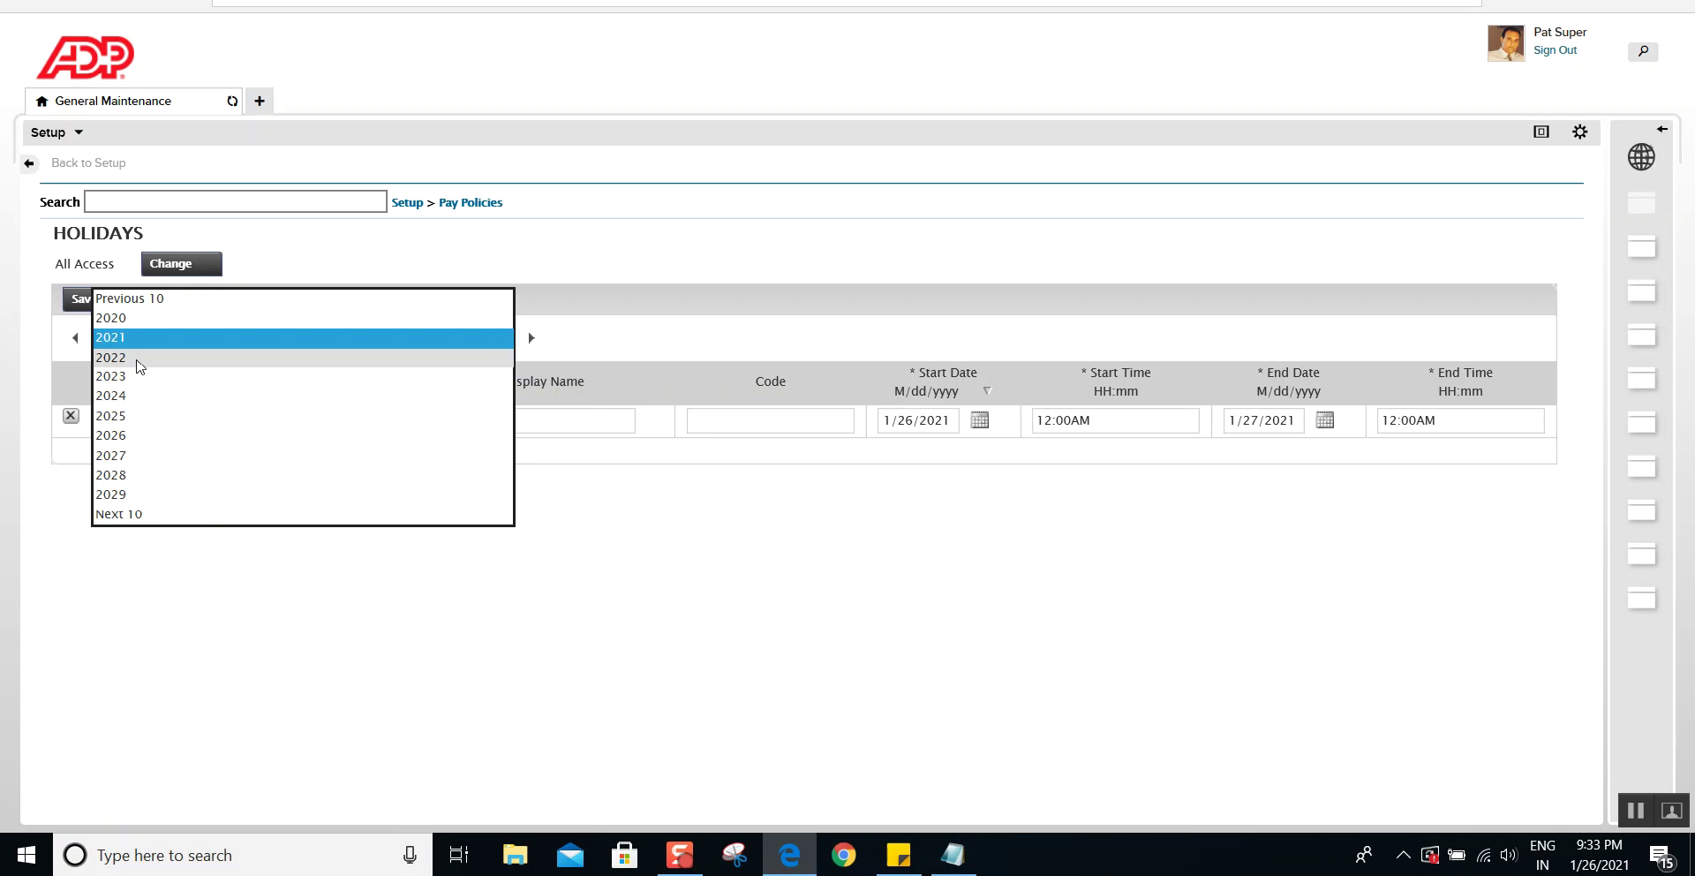
left_click(784, 623)
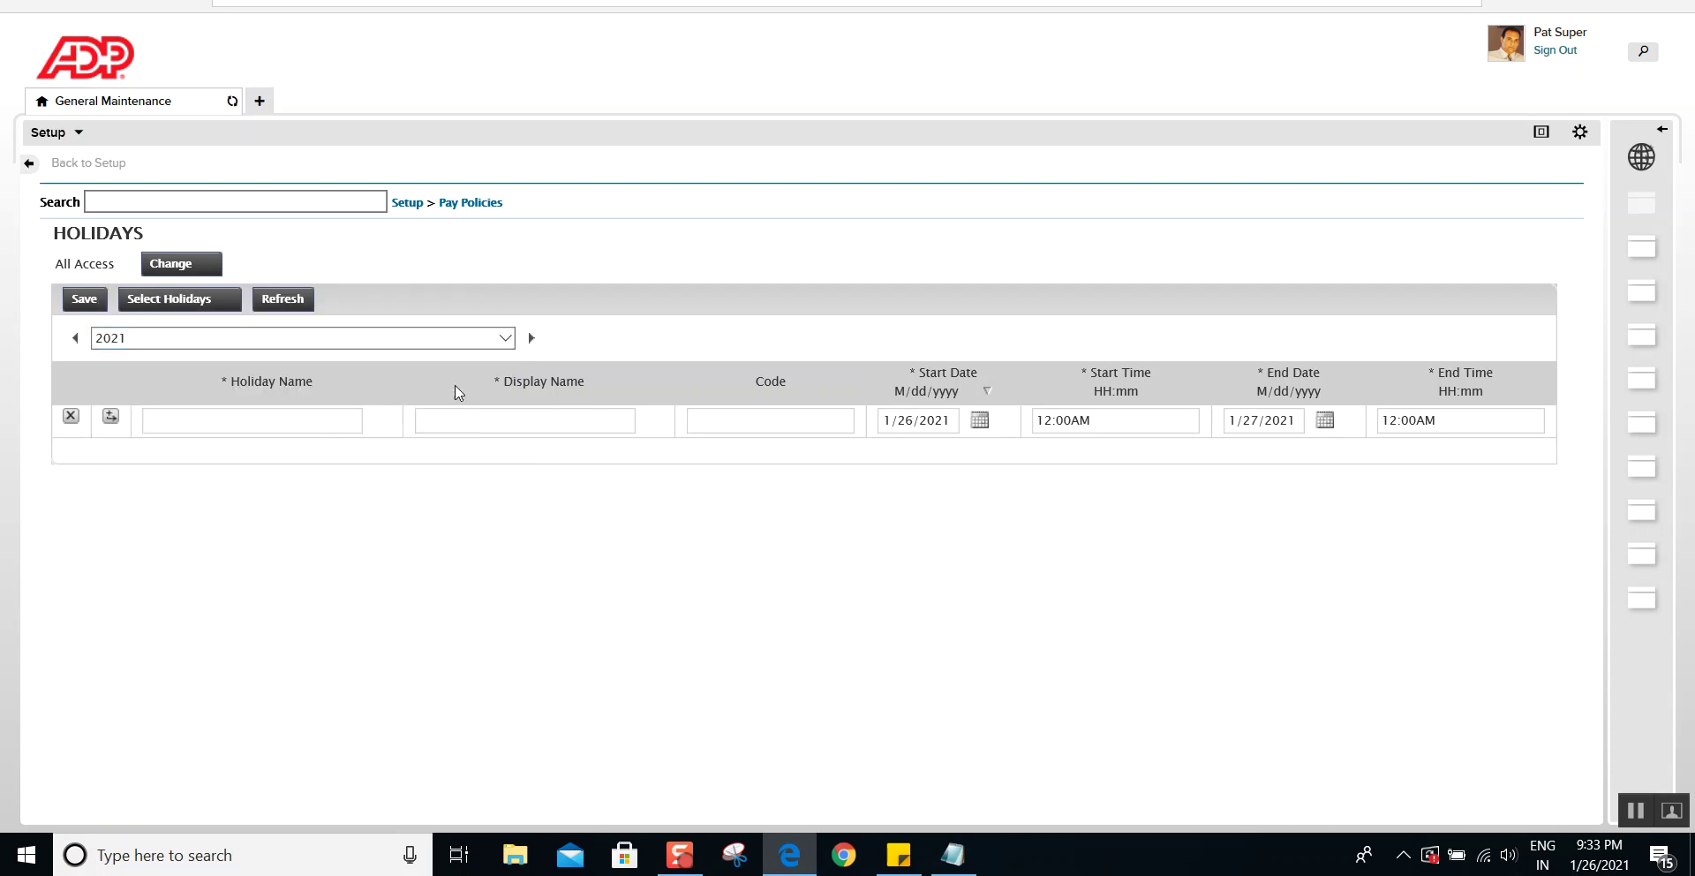
left_click(505, 339)
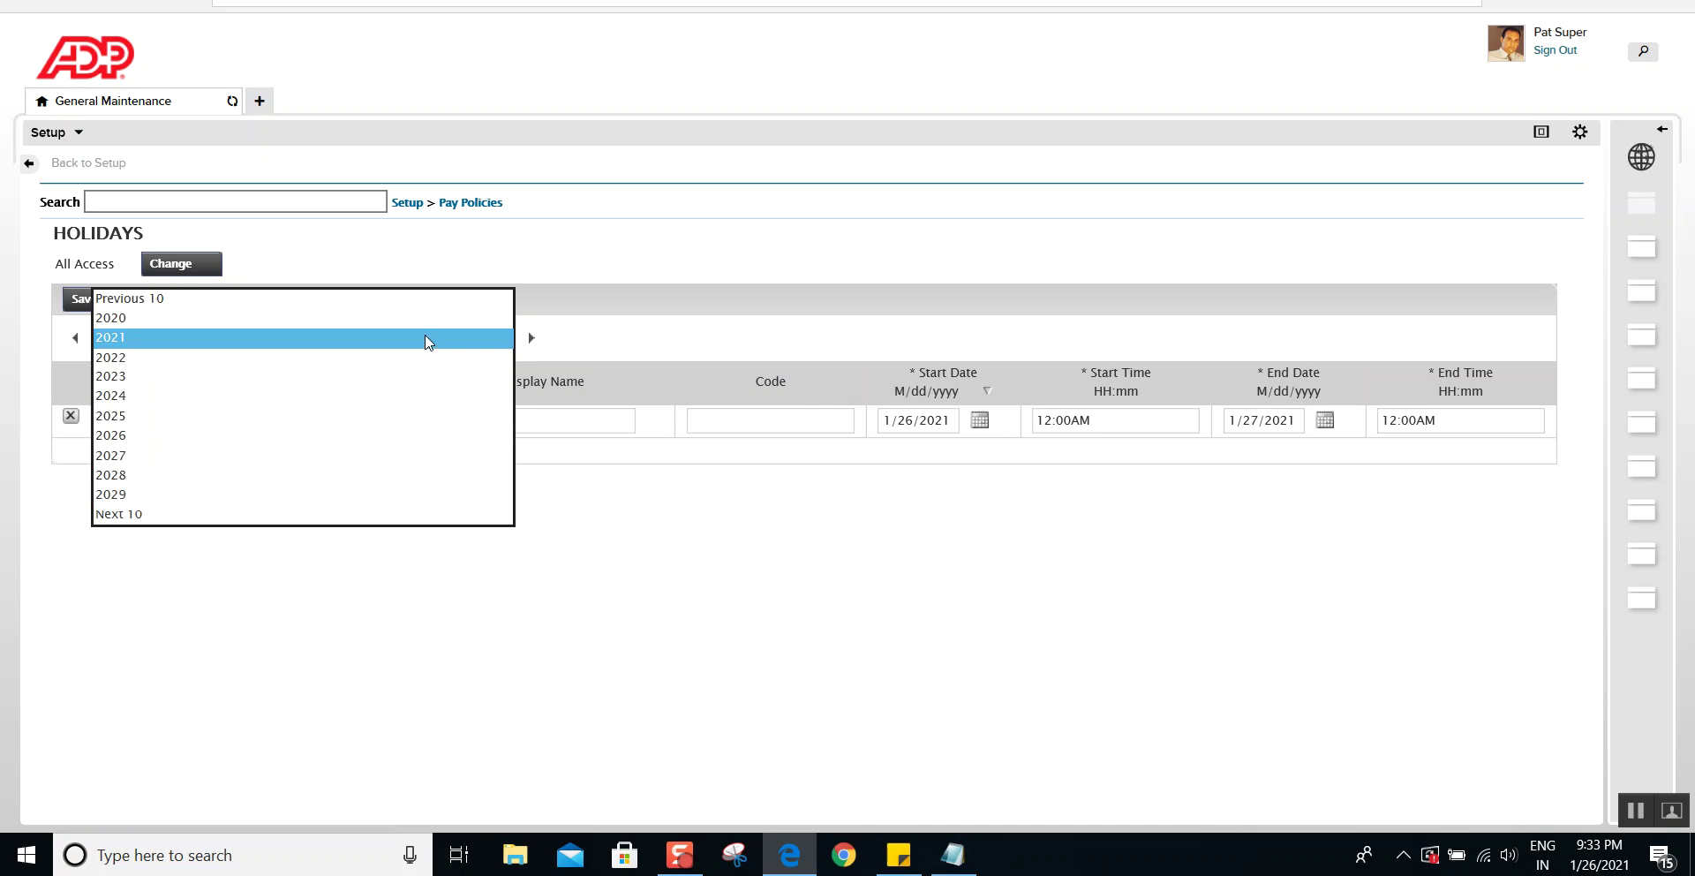
left_click(601, 467)
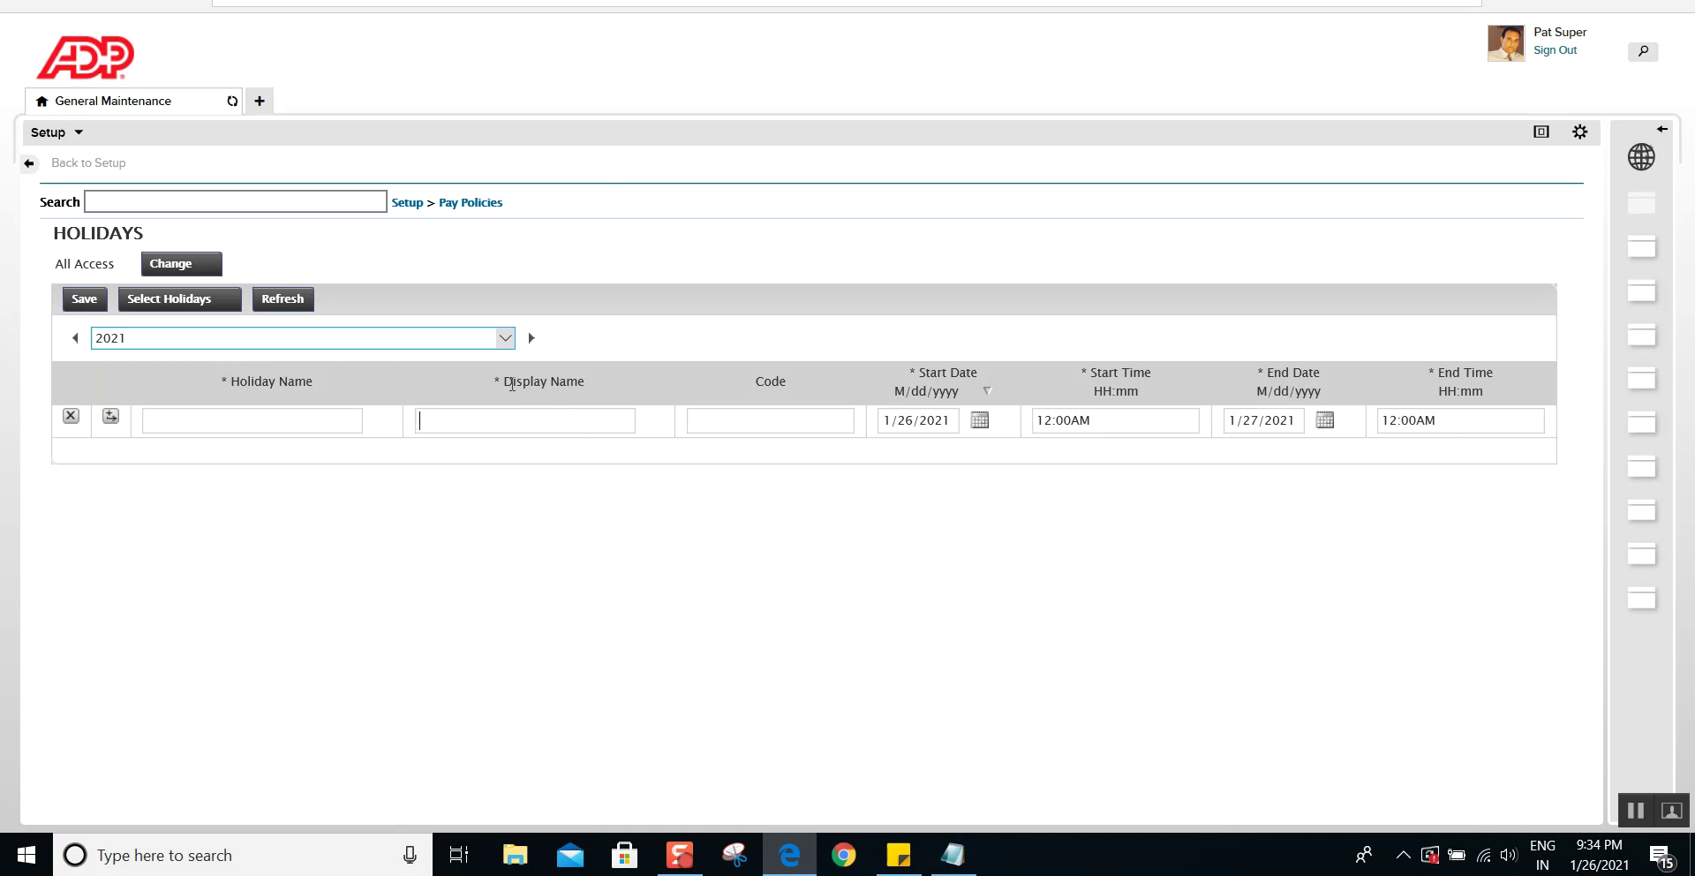
Enter New Years Day as the first holiday's name in the 2021 list.
left_click(258, 420)
type("New Years Day")
key("Tab")
key("Tab")
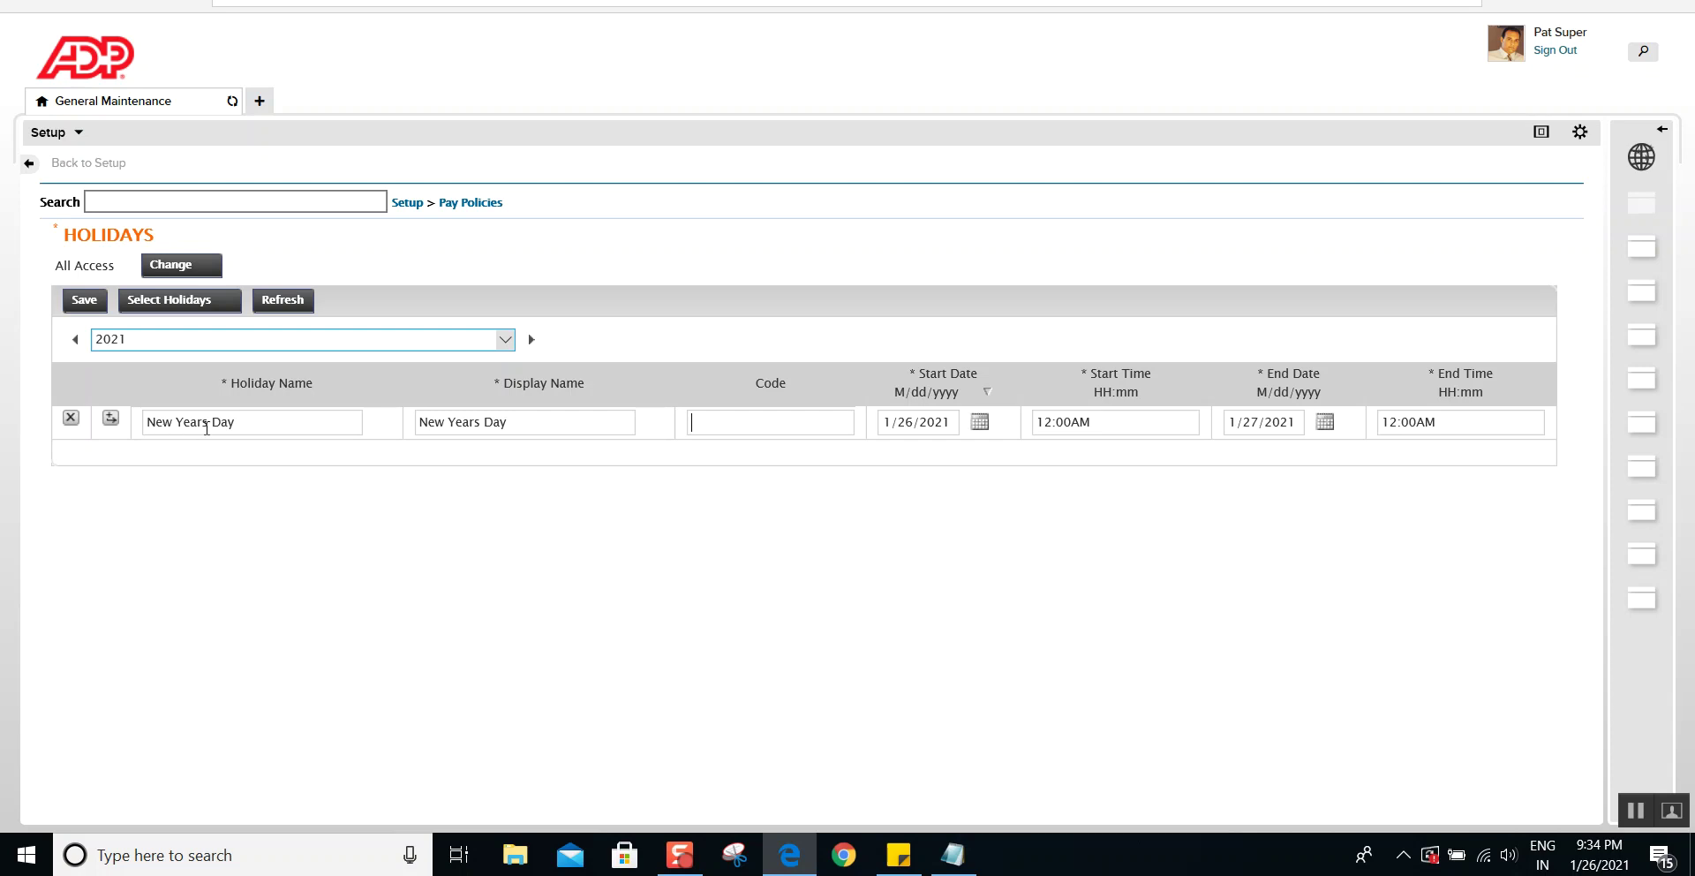
Shorten the first holiday's display name to New Year and set its start date to 1/01/2021.
left_click(525, 420)
key("BackSpace")
key("BackSpace")
key("BackSpace")
key("BackSpace")
key("BackSpace")
left_click(294, 426)
left_click(526, 420)
left_click(978, 424)
left_click(899, 304)
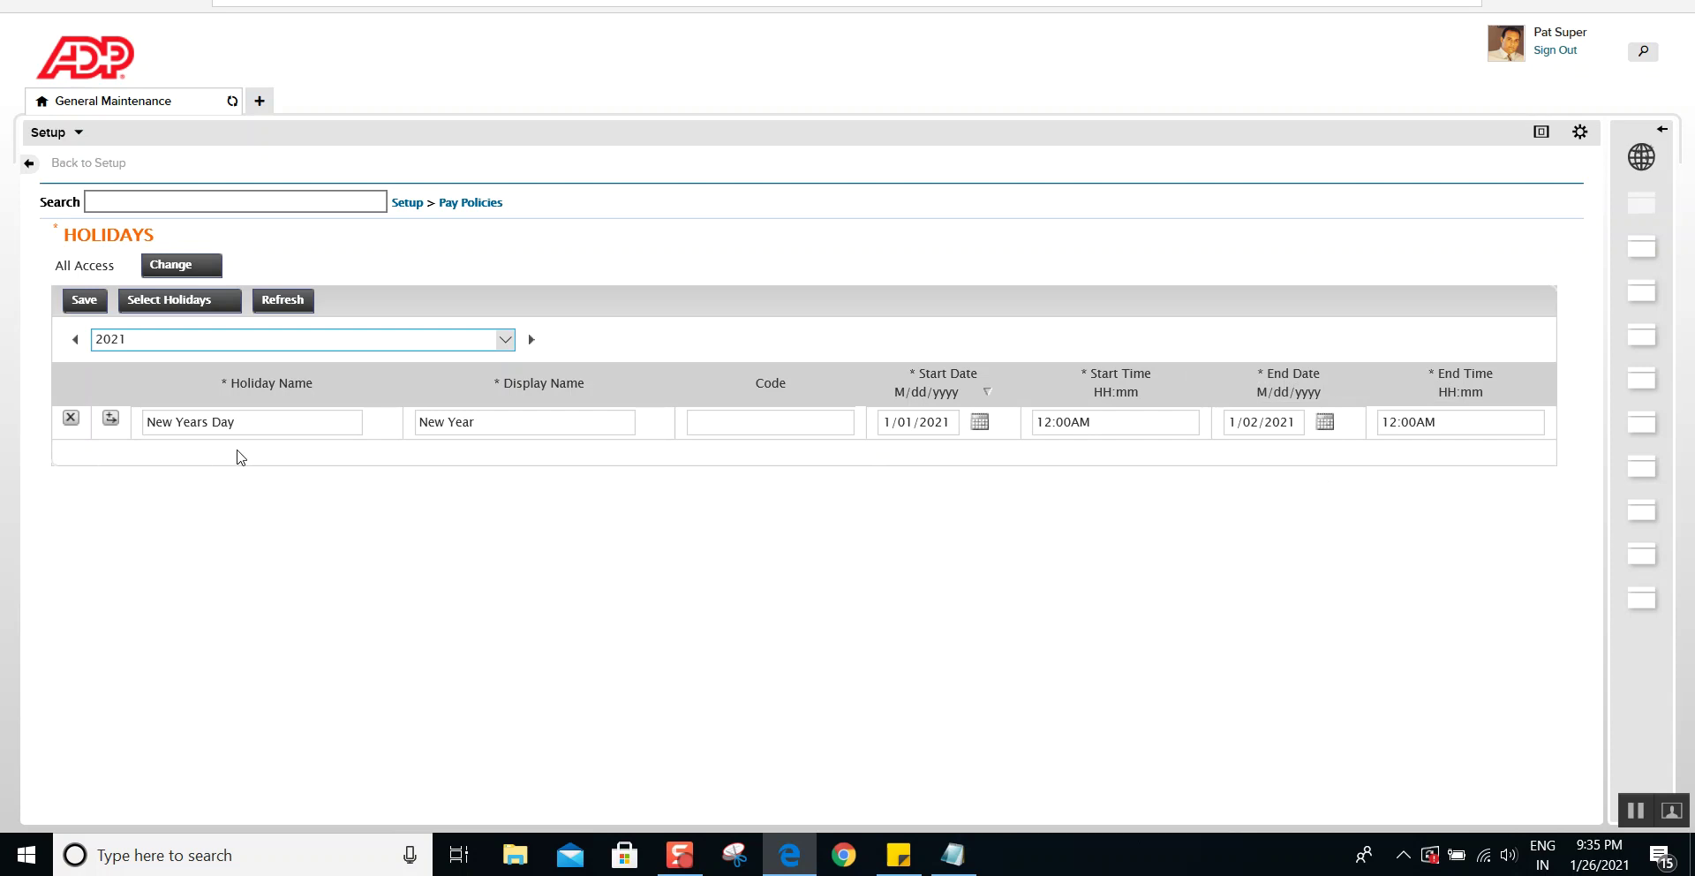
Add a second holiday row and name it Labor Day.
left_click(113, 424)
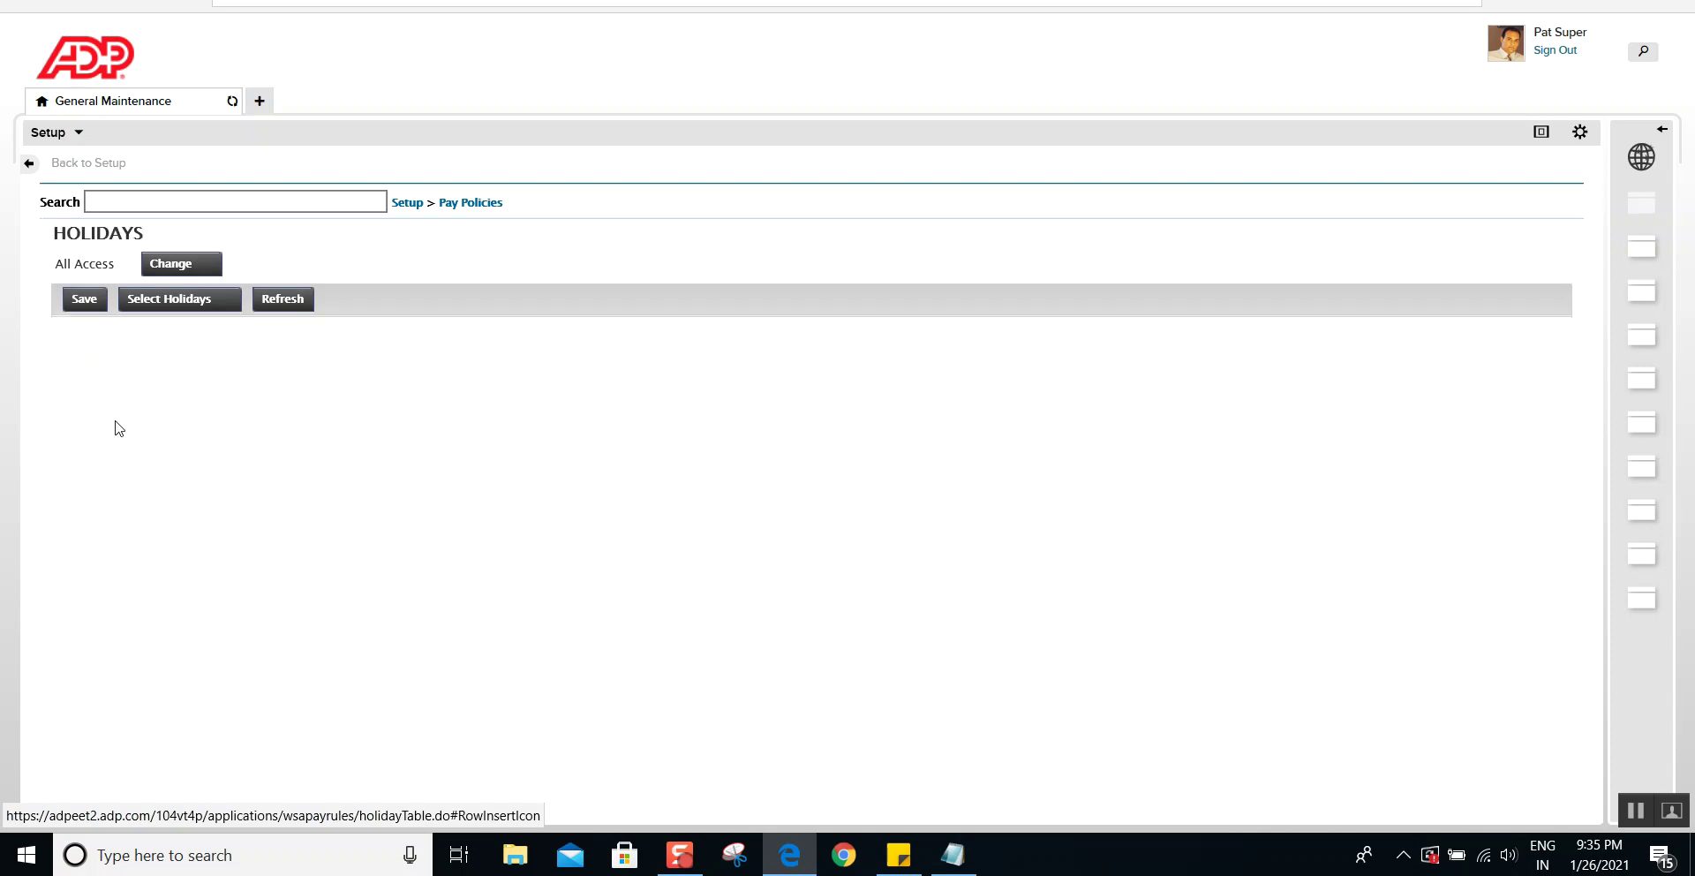
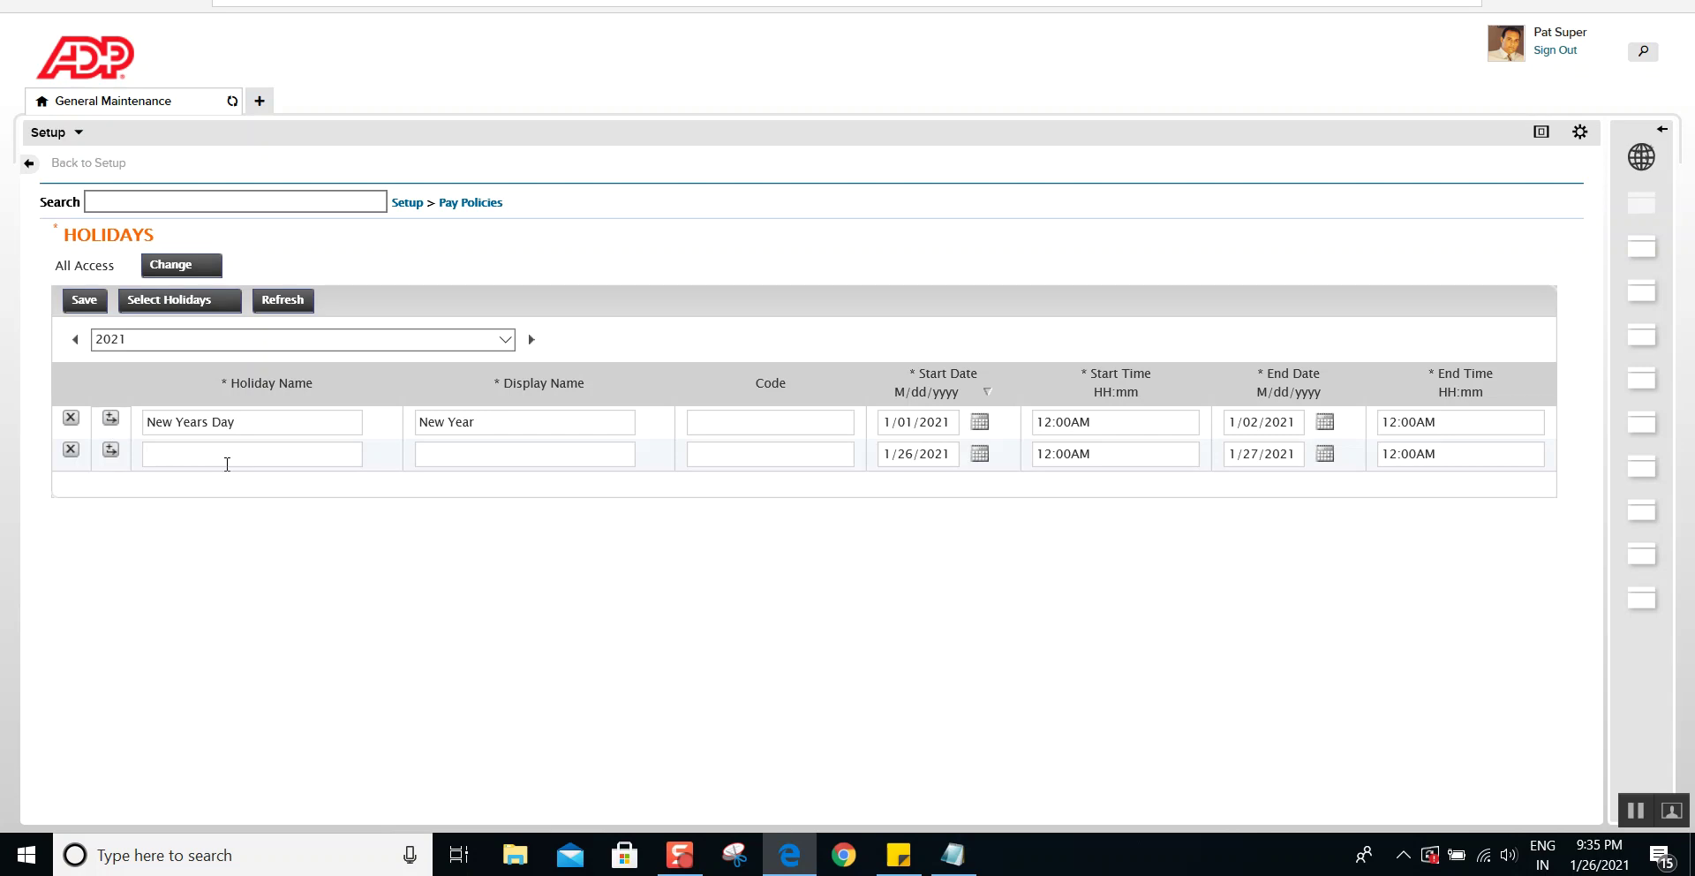
type("Labor Day")
key("Tab")
key("Tab")
Set the Labor Day holiday's start date to 5/01/2021 from the calendar.
left_click(978, 455)
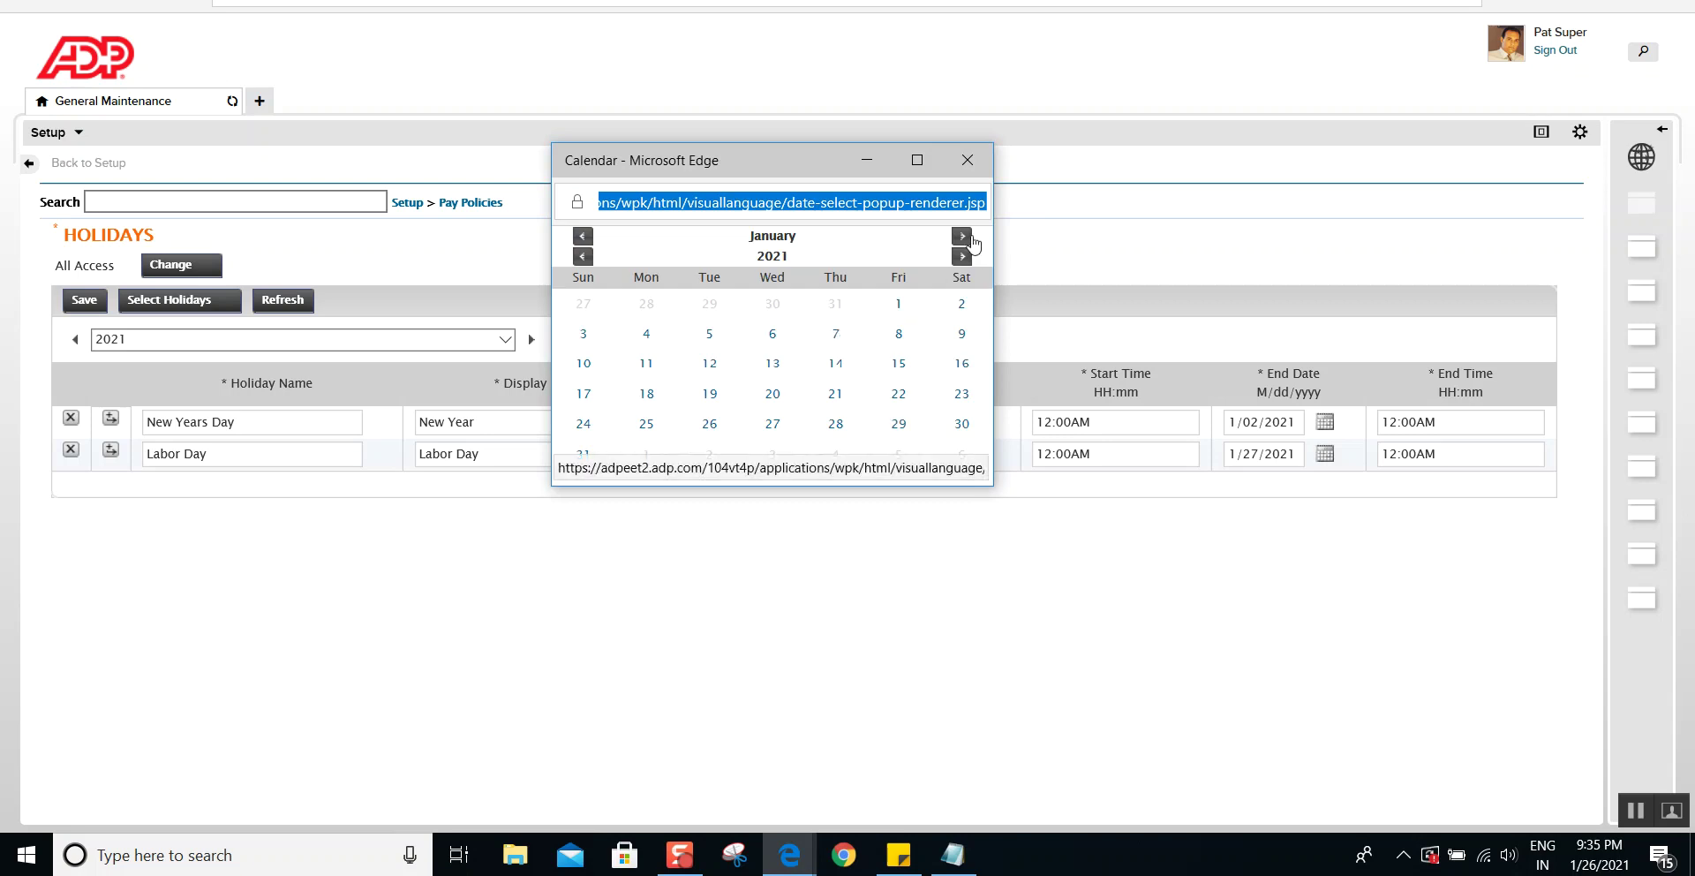
left_click(966, 237)
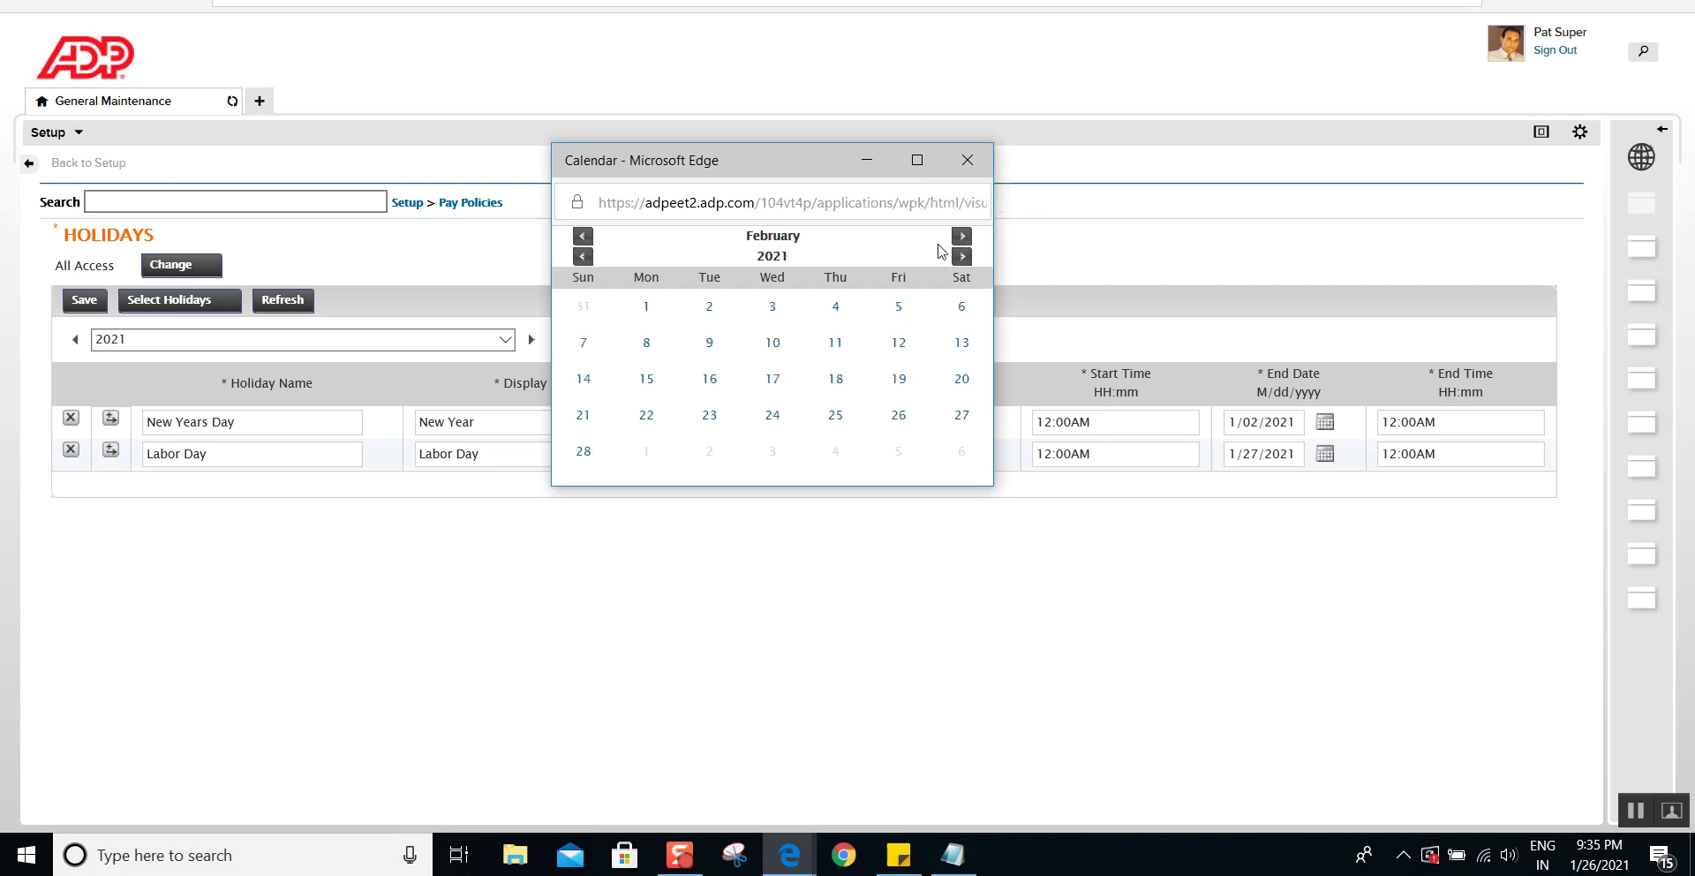
left_click(961, 238)
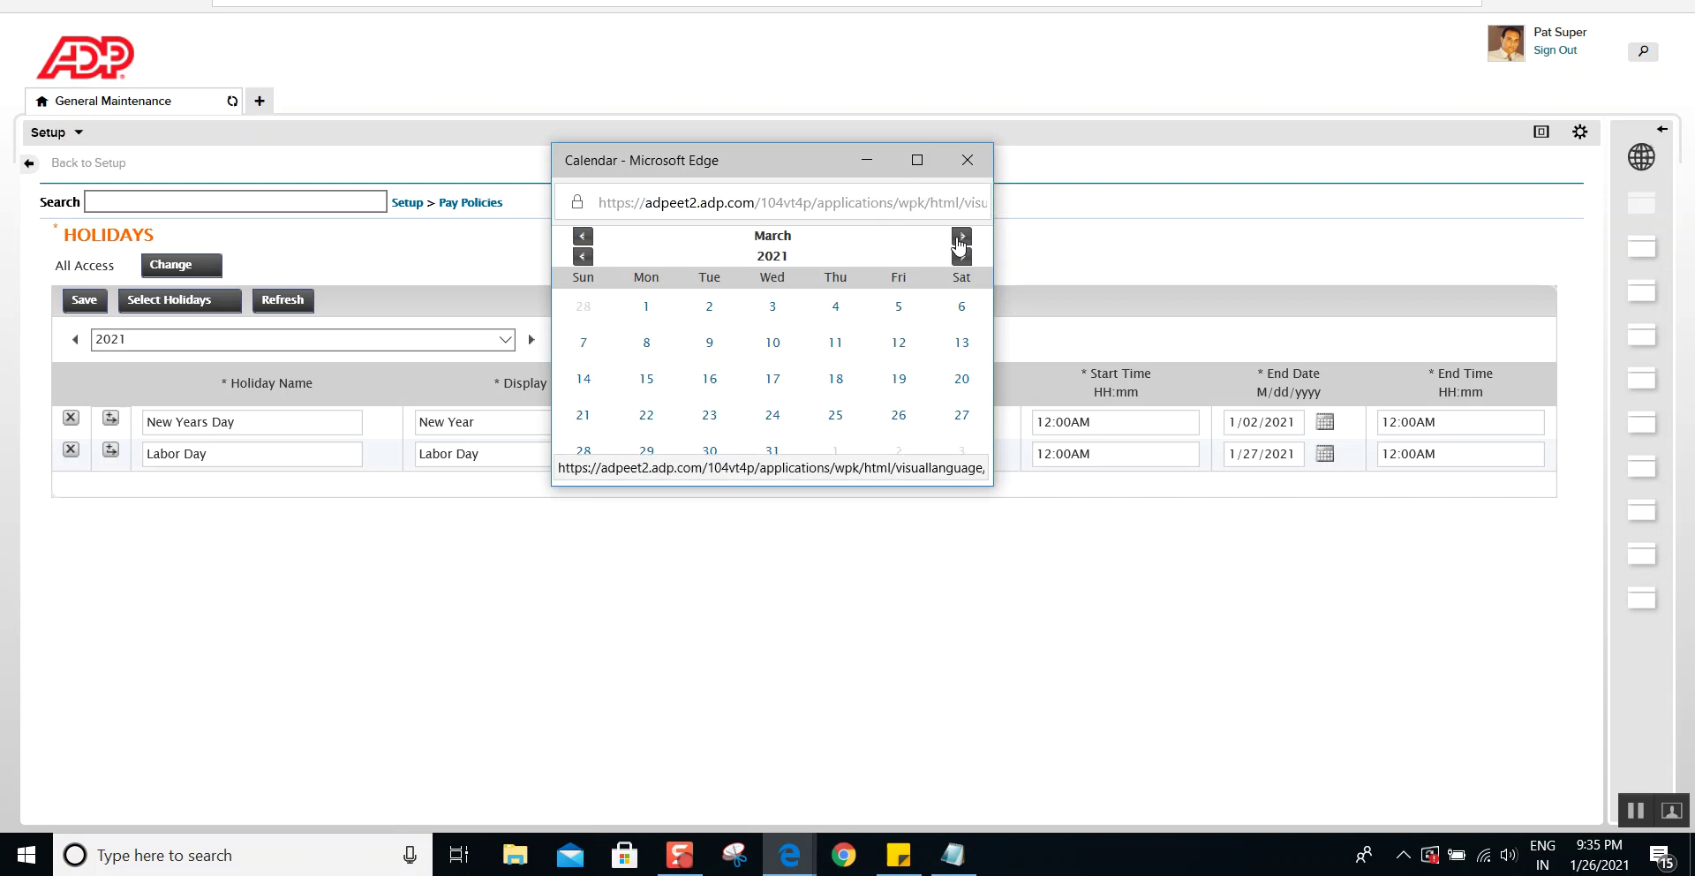
left_click(965, 239)
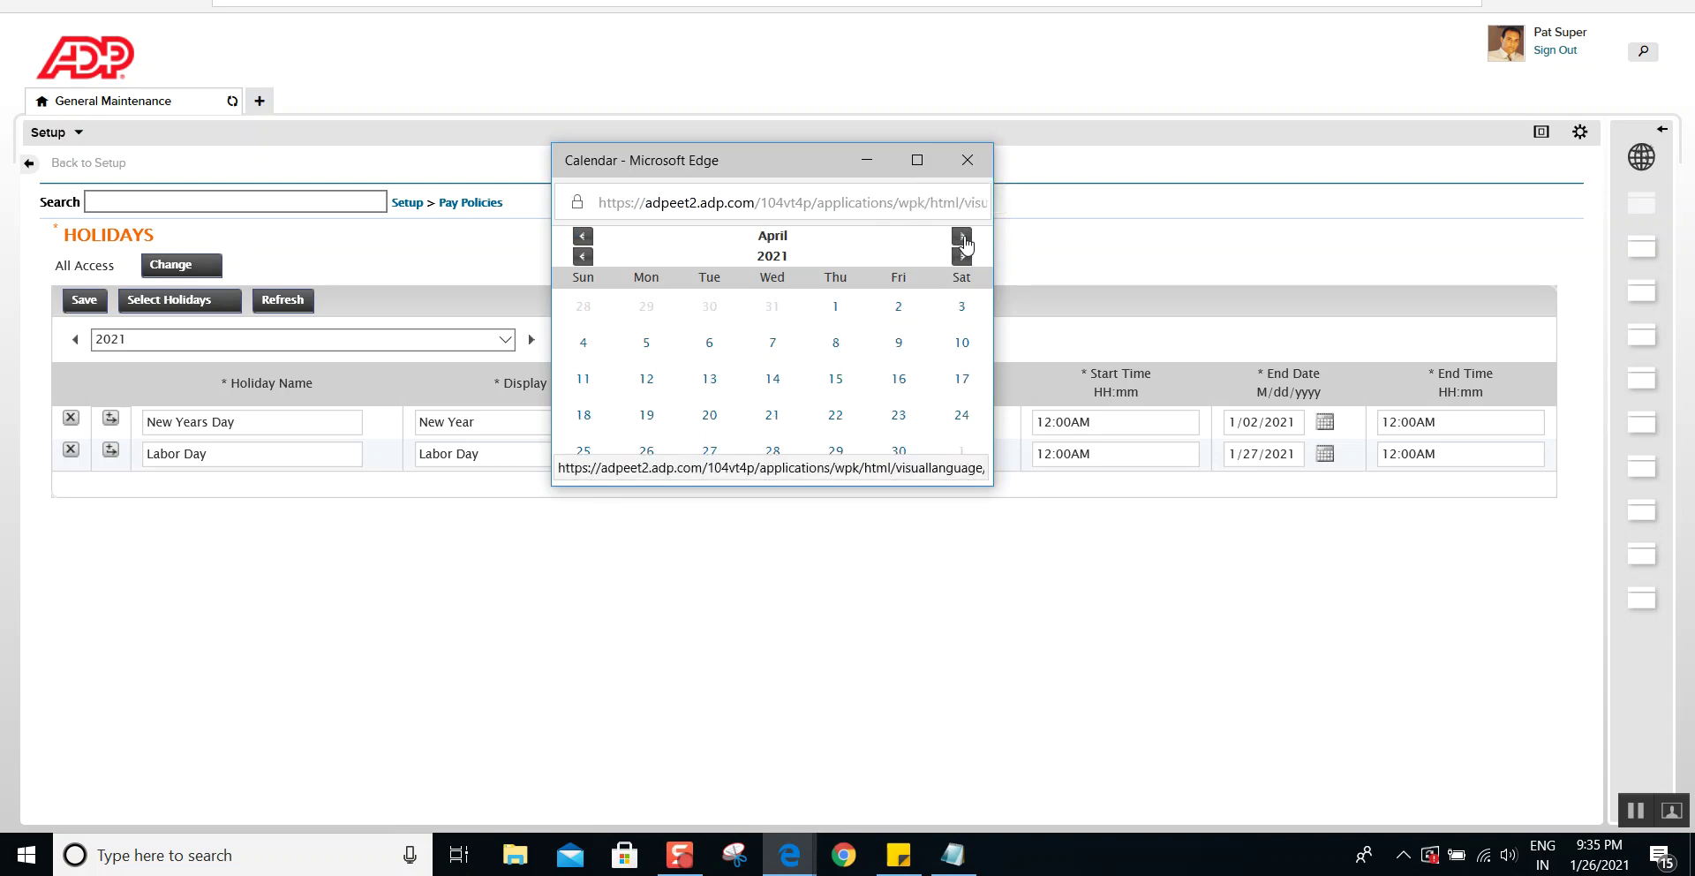
left_click(963, 236)
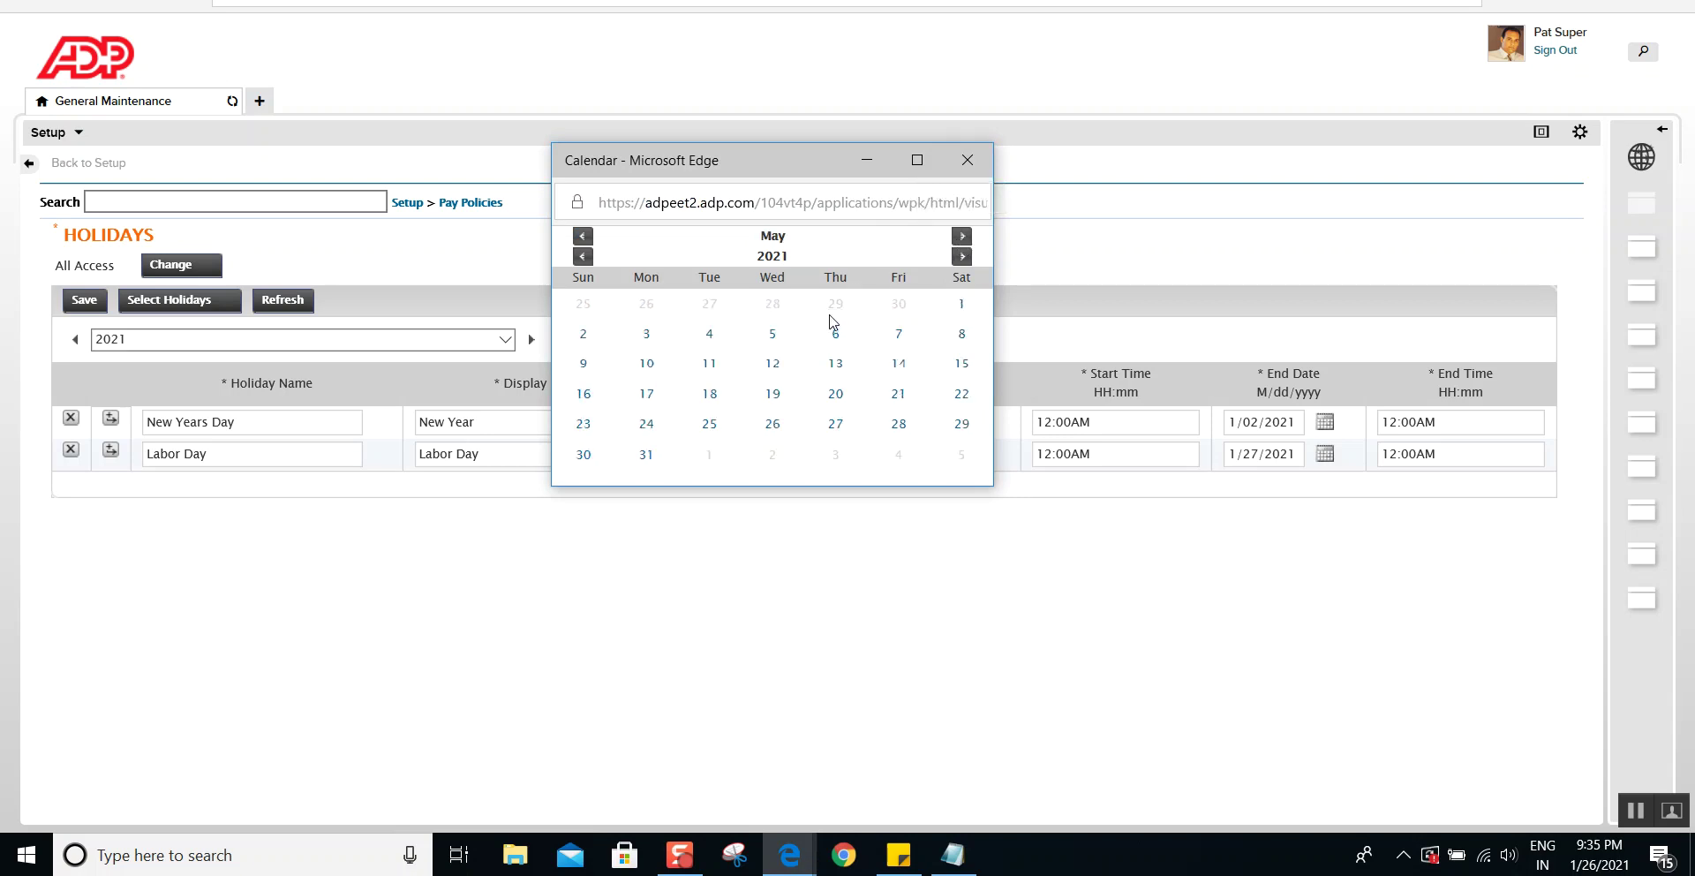
left_click(961, 304)
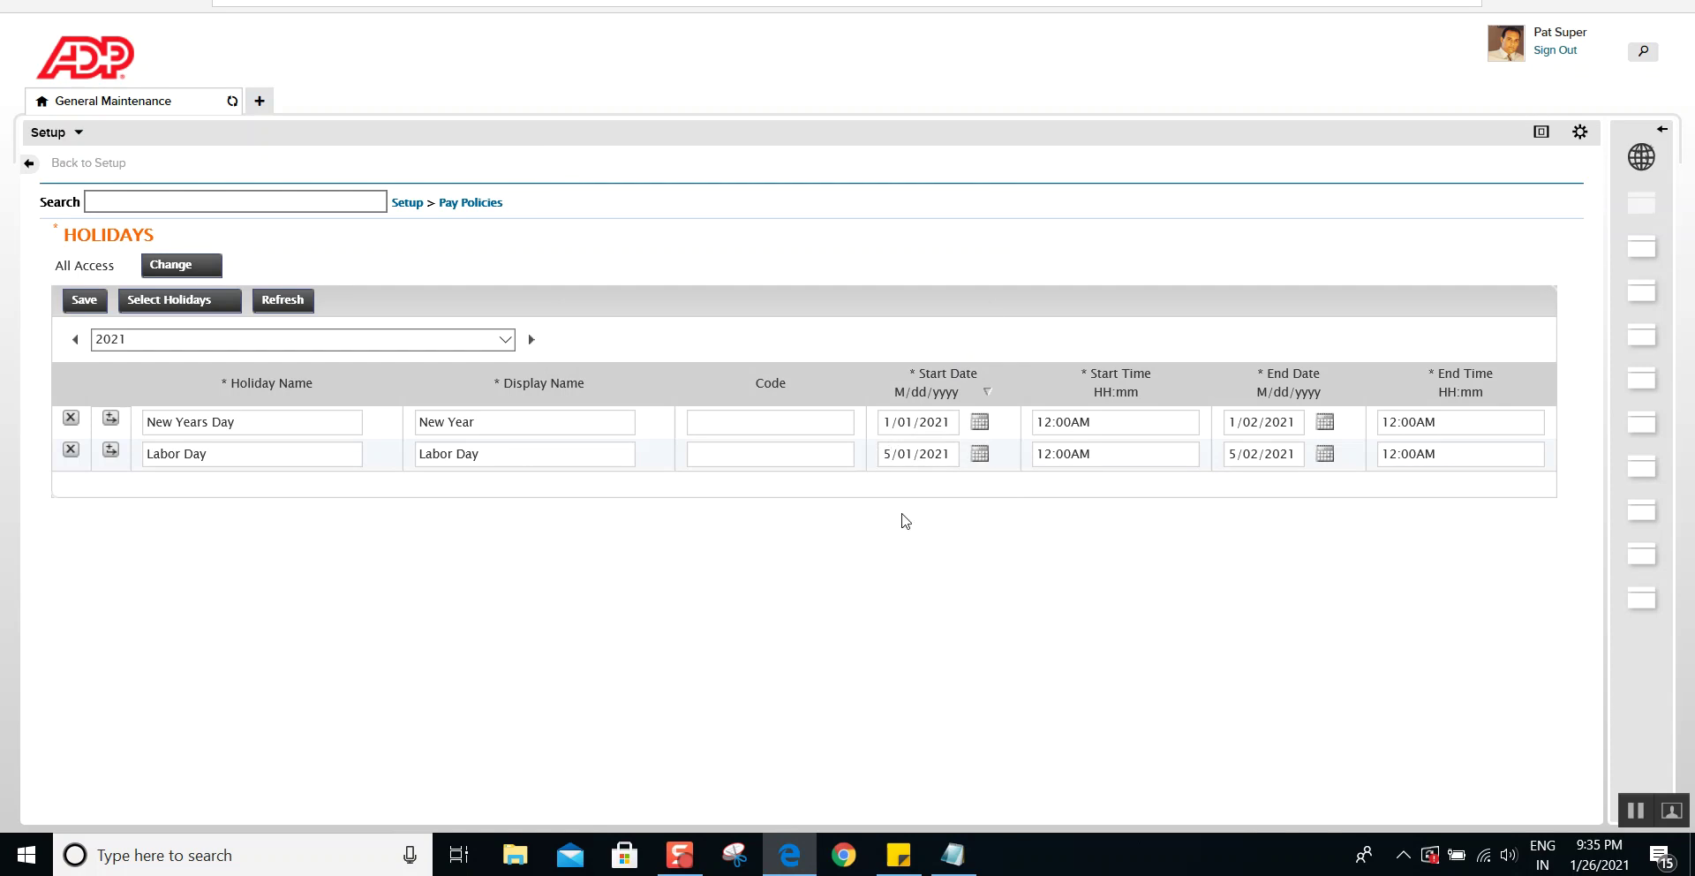
Add a third holiday row and name it Good Friday.
left_click(109, 451)
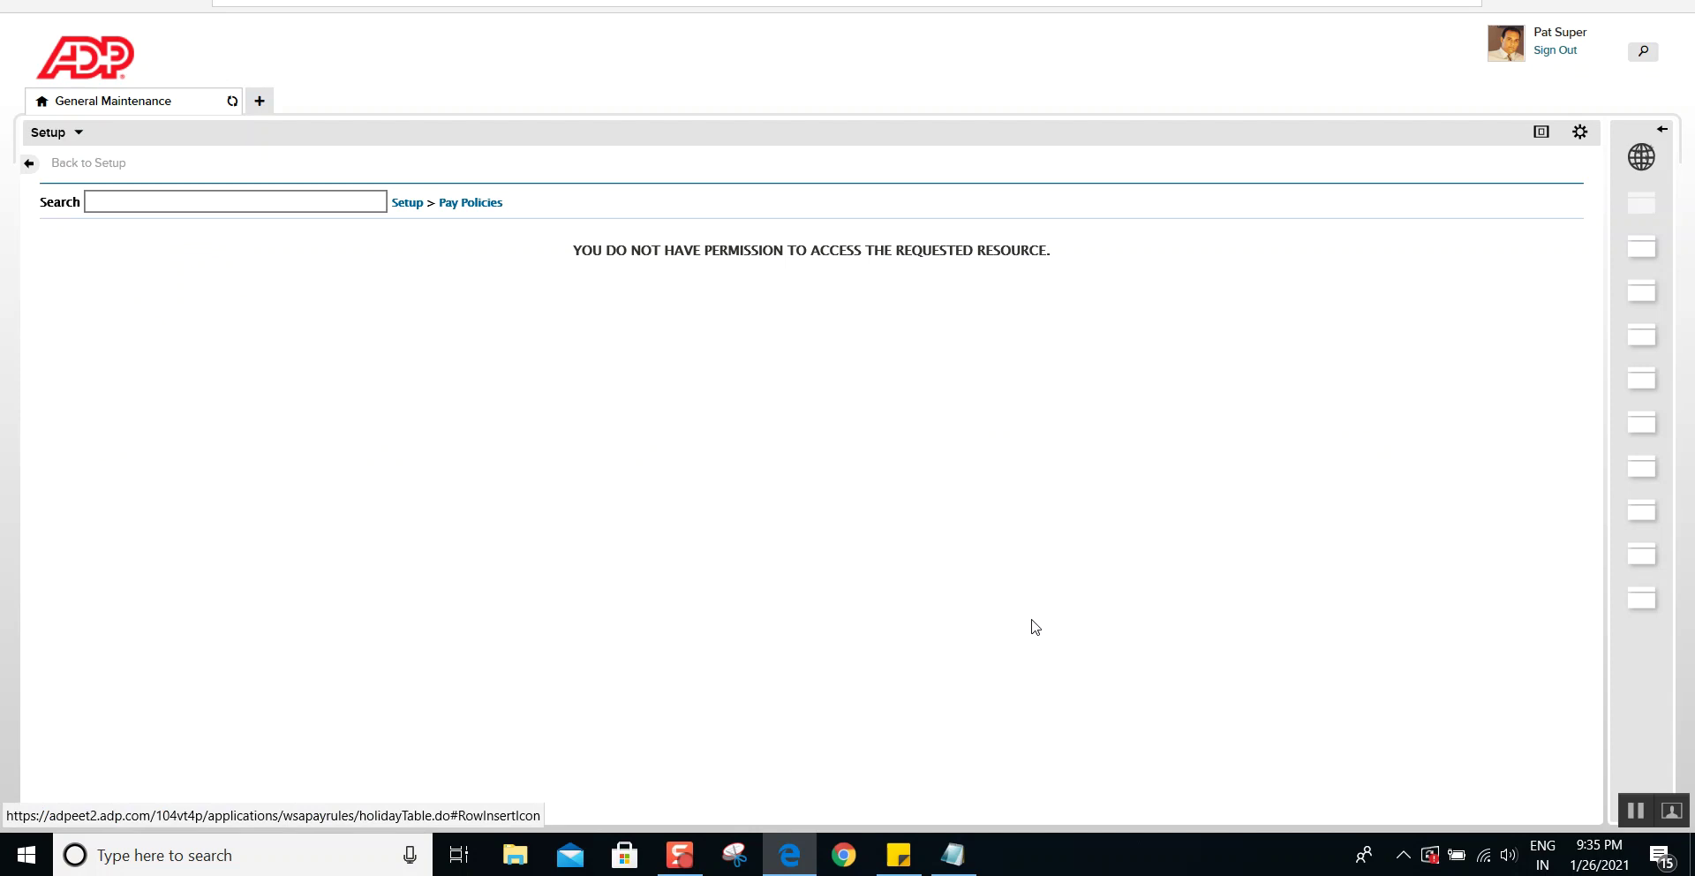
left_click(1630, 809)
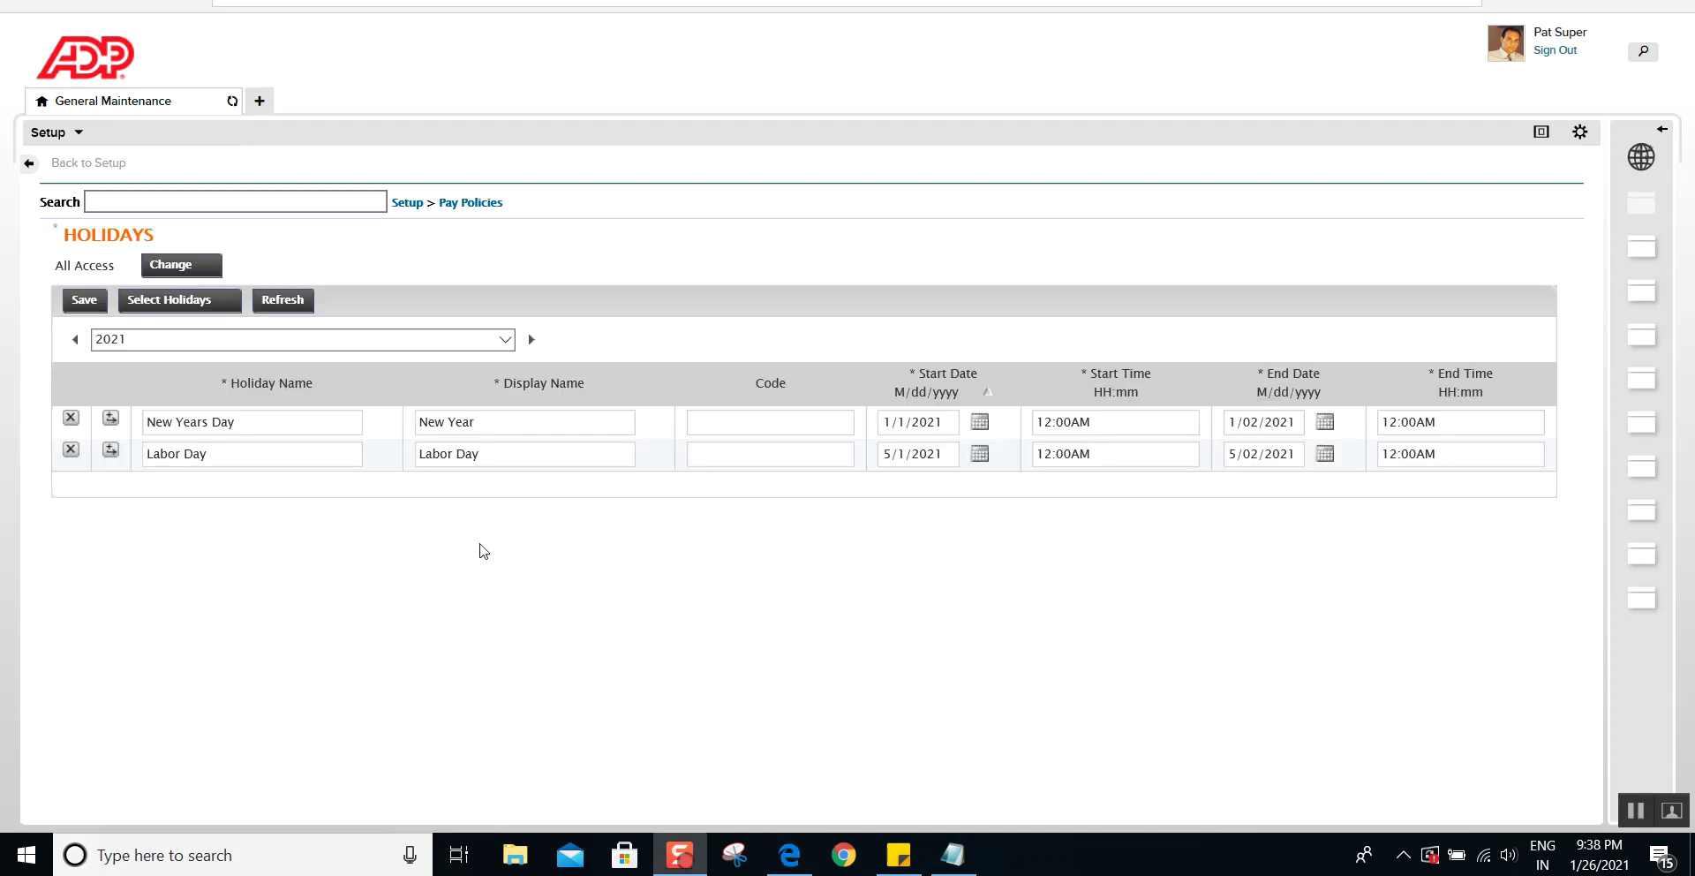
left_click(113, 453)
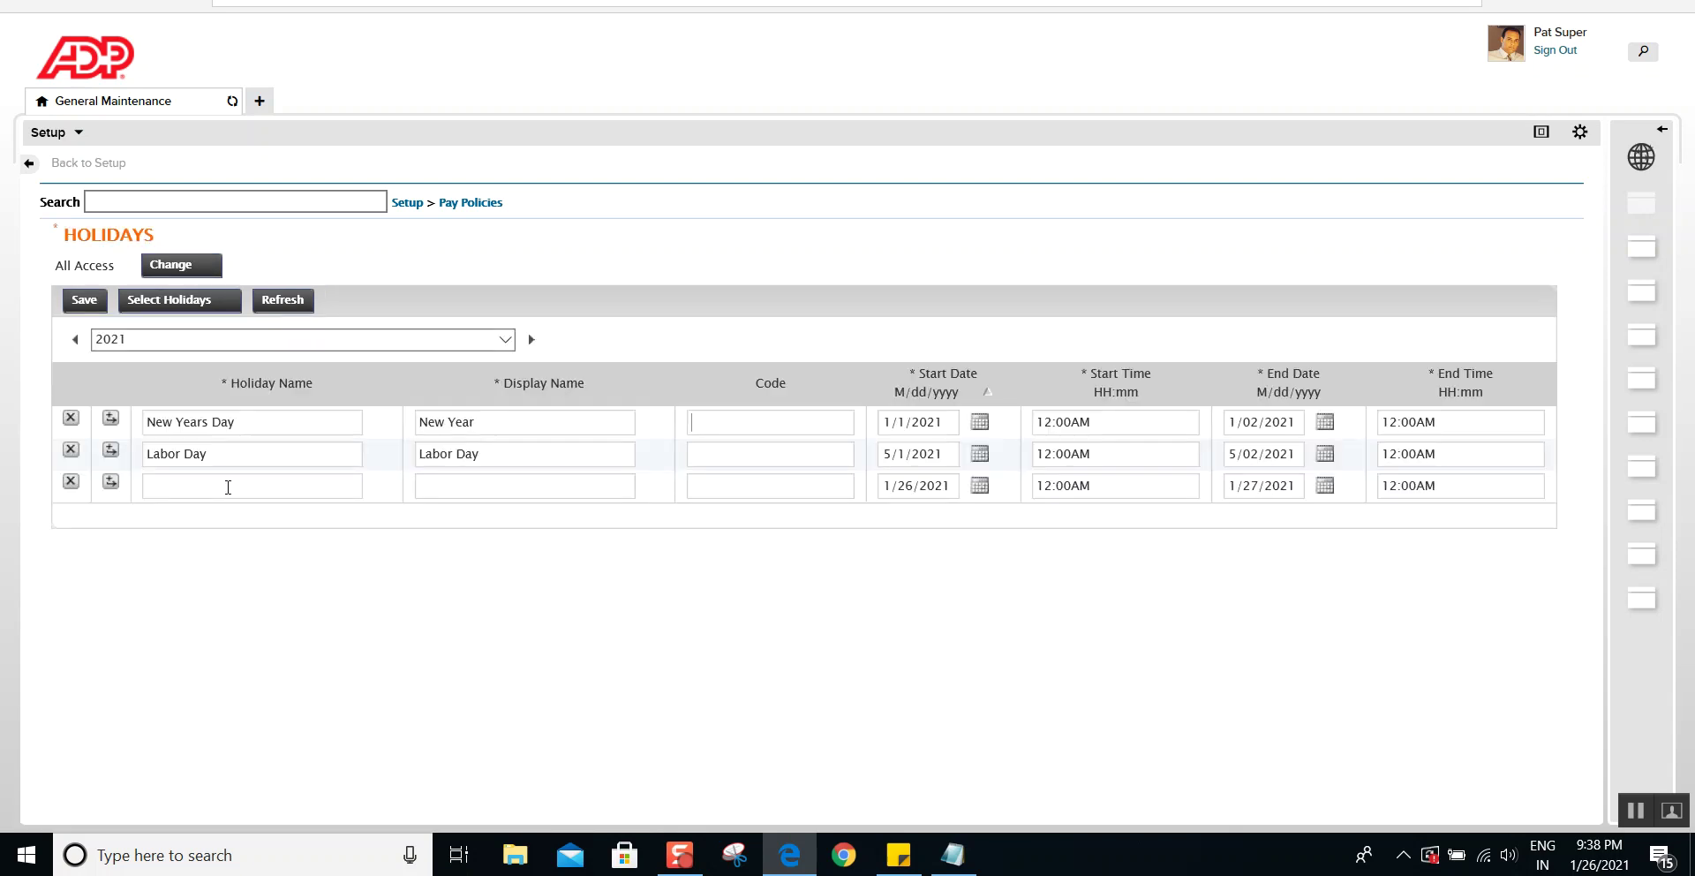
type("Good Friday")
key("Tab")
key("Tab")
key("Tab")
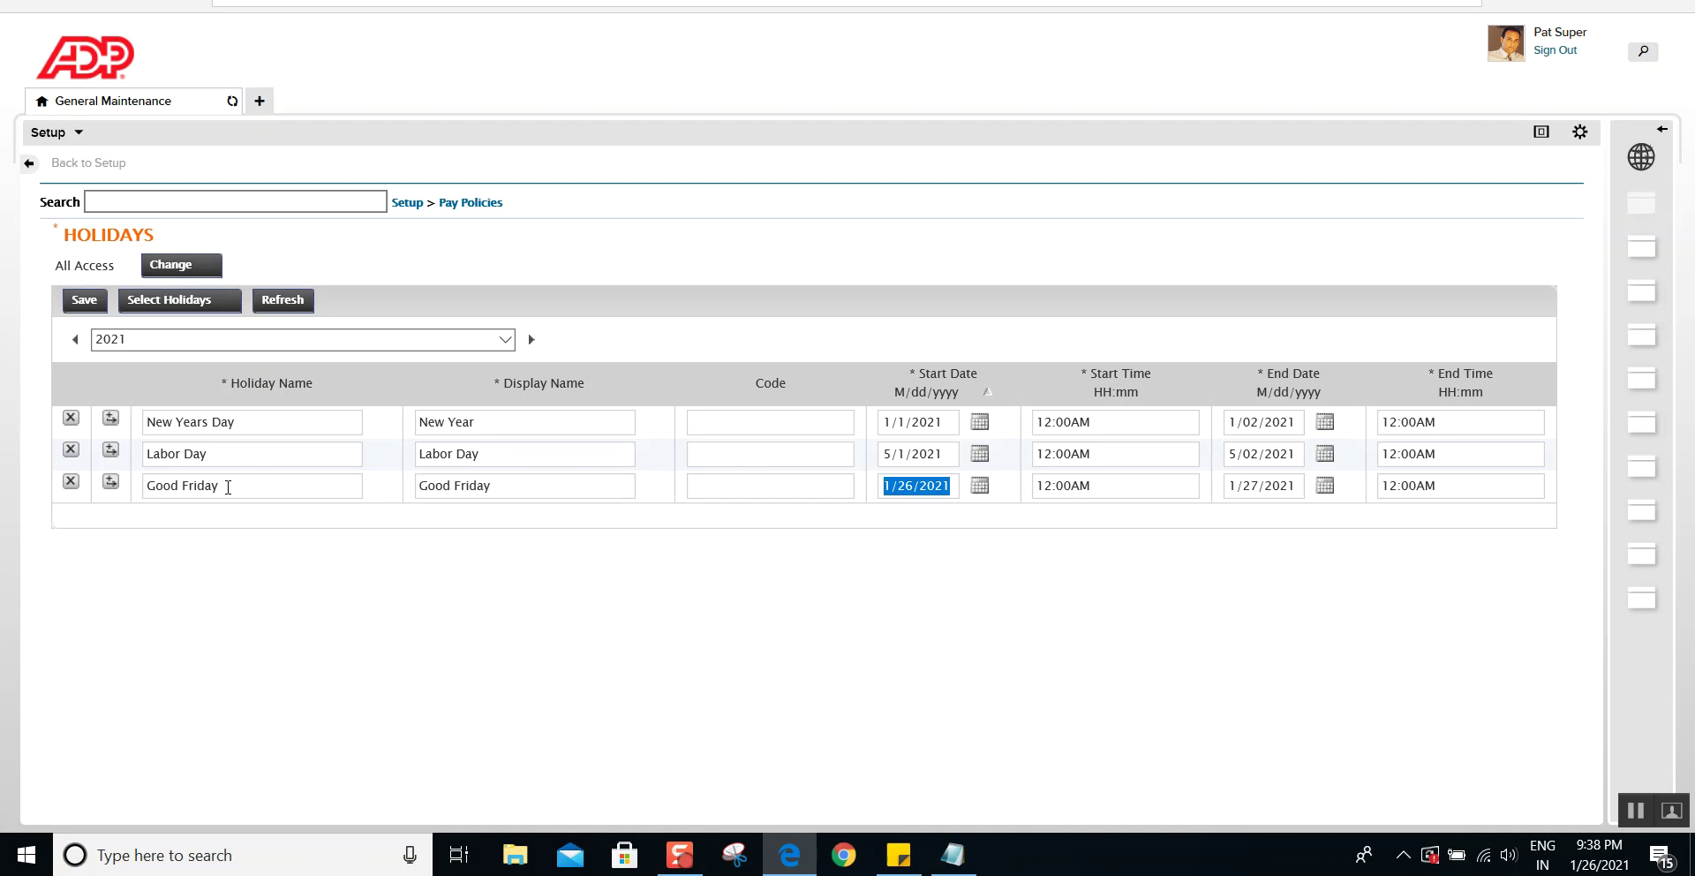
Change the Good Friday holiday's start date to 4/12/2021.
left_click(890, 488)
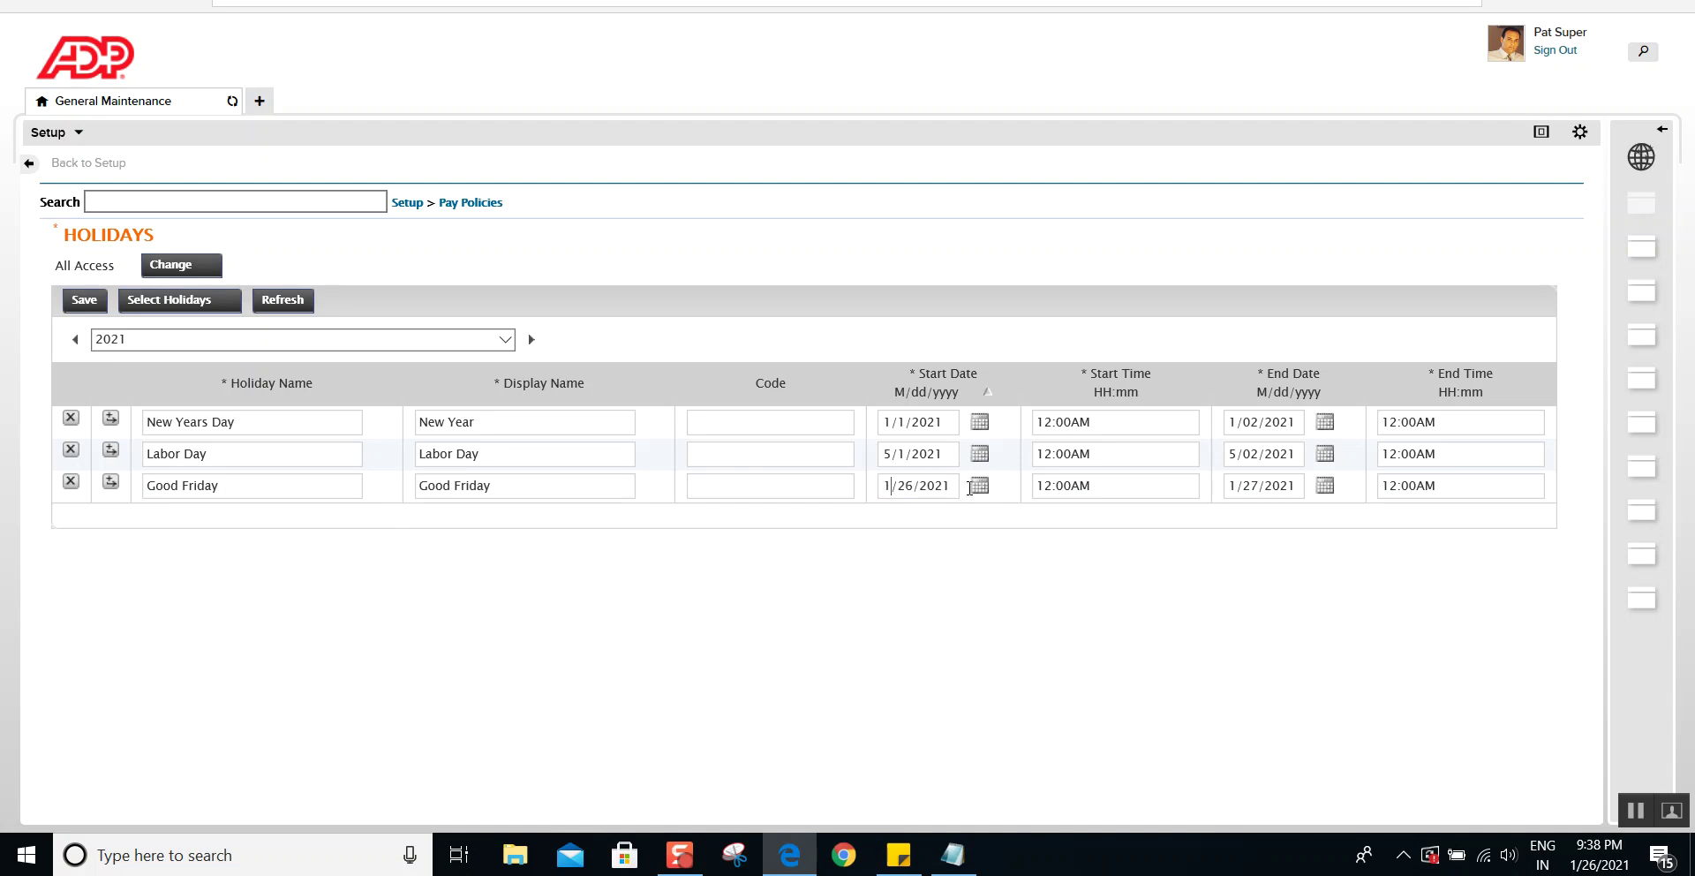
key("BackSpace")
type("4")
key("Delete")
key("Delete")
key("Delete")
type("/12")
Add a blank row below Good Friday, delete it again and save the 2021 holiday list.
left_click(111, 484)
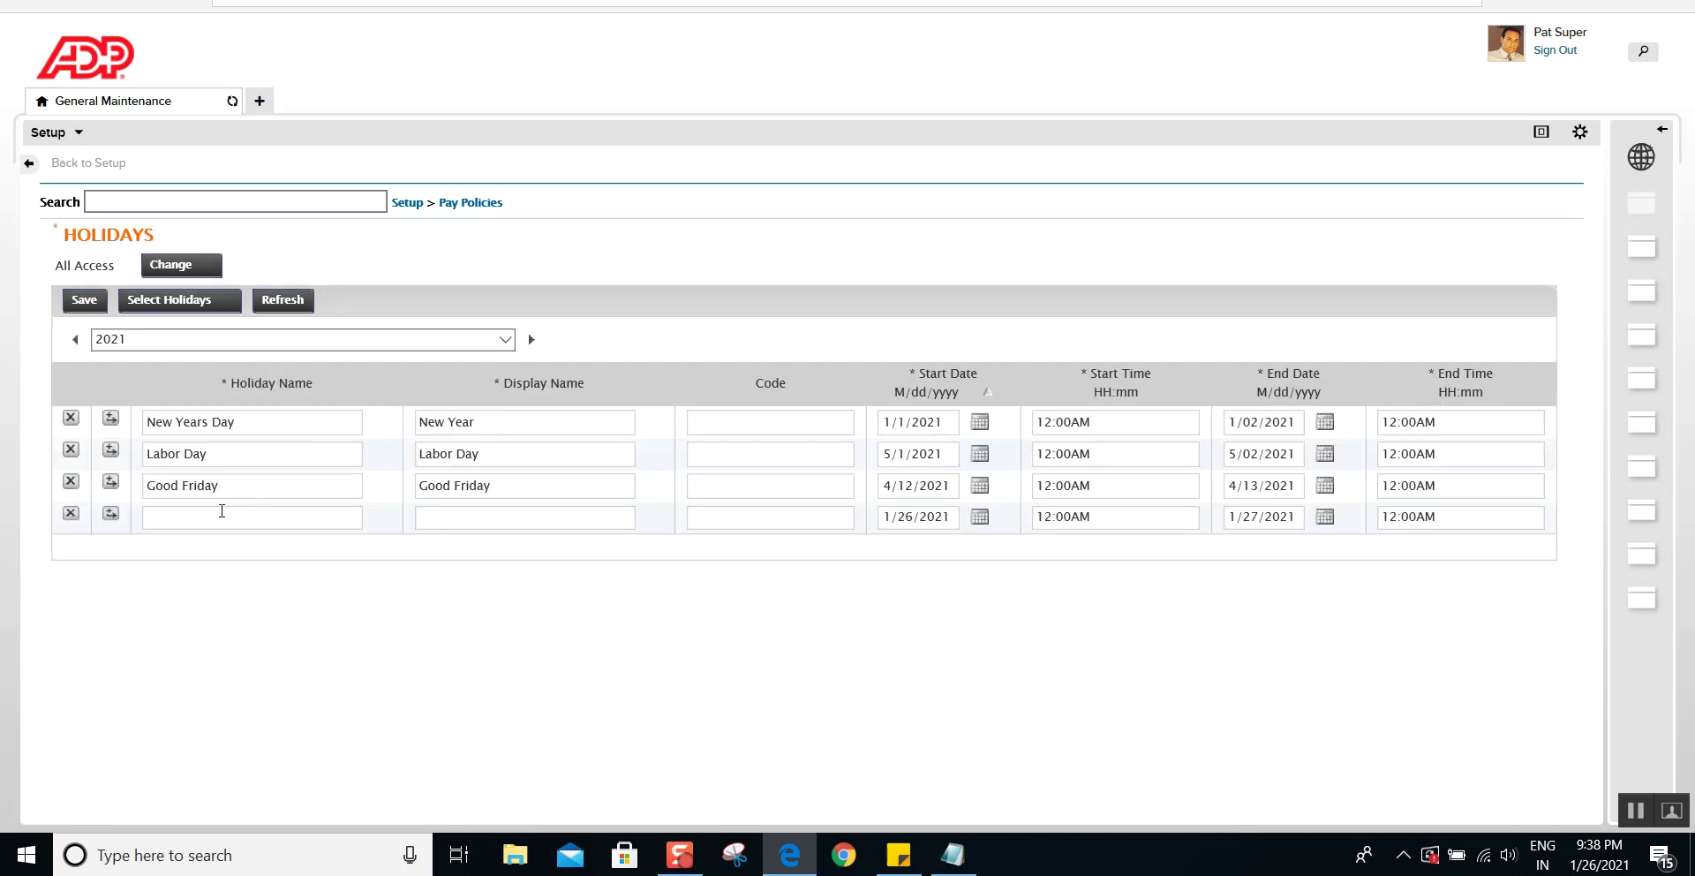
left_click(69, 520)
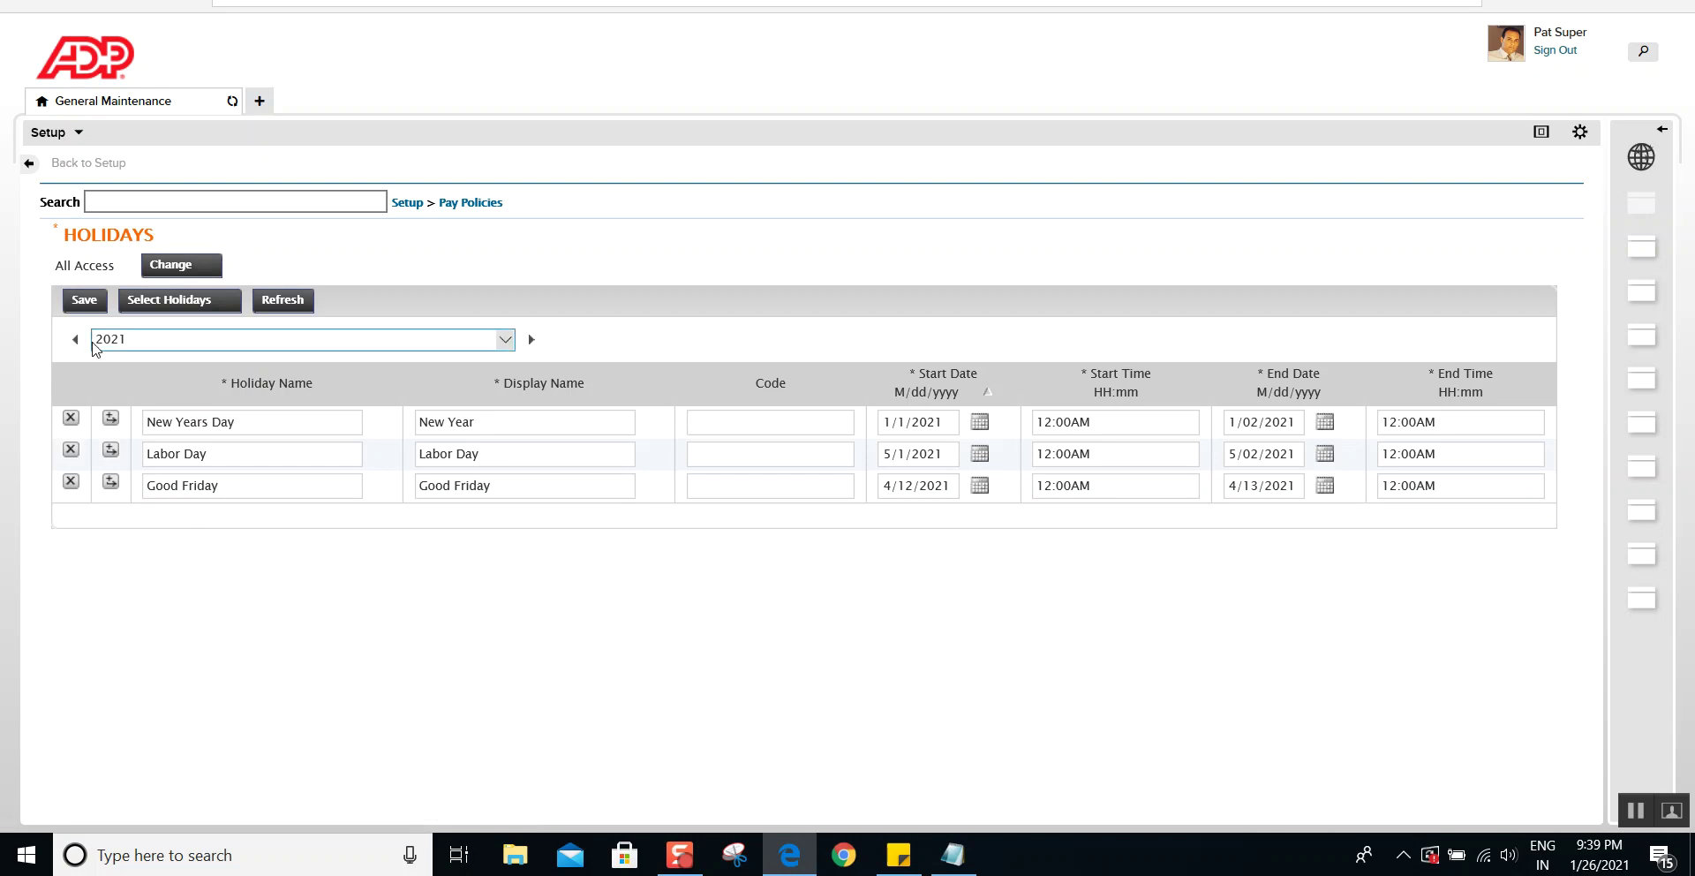
left_click(85, 301)
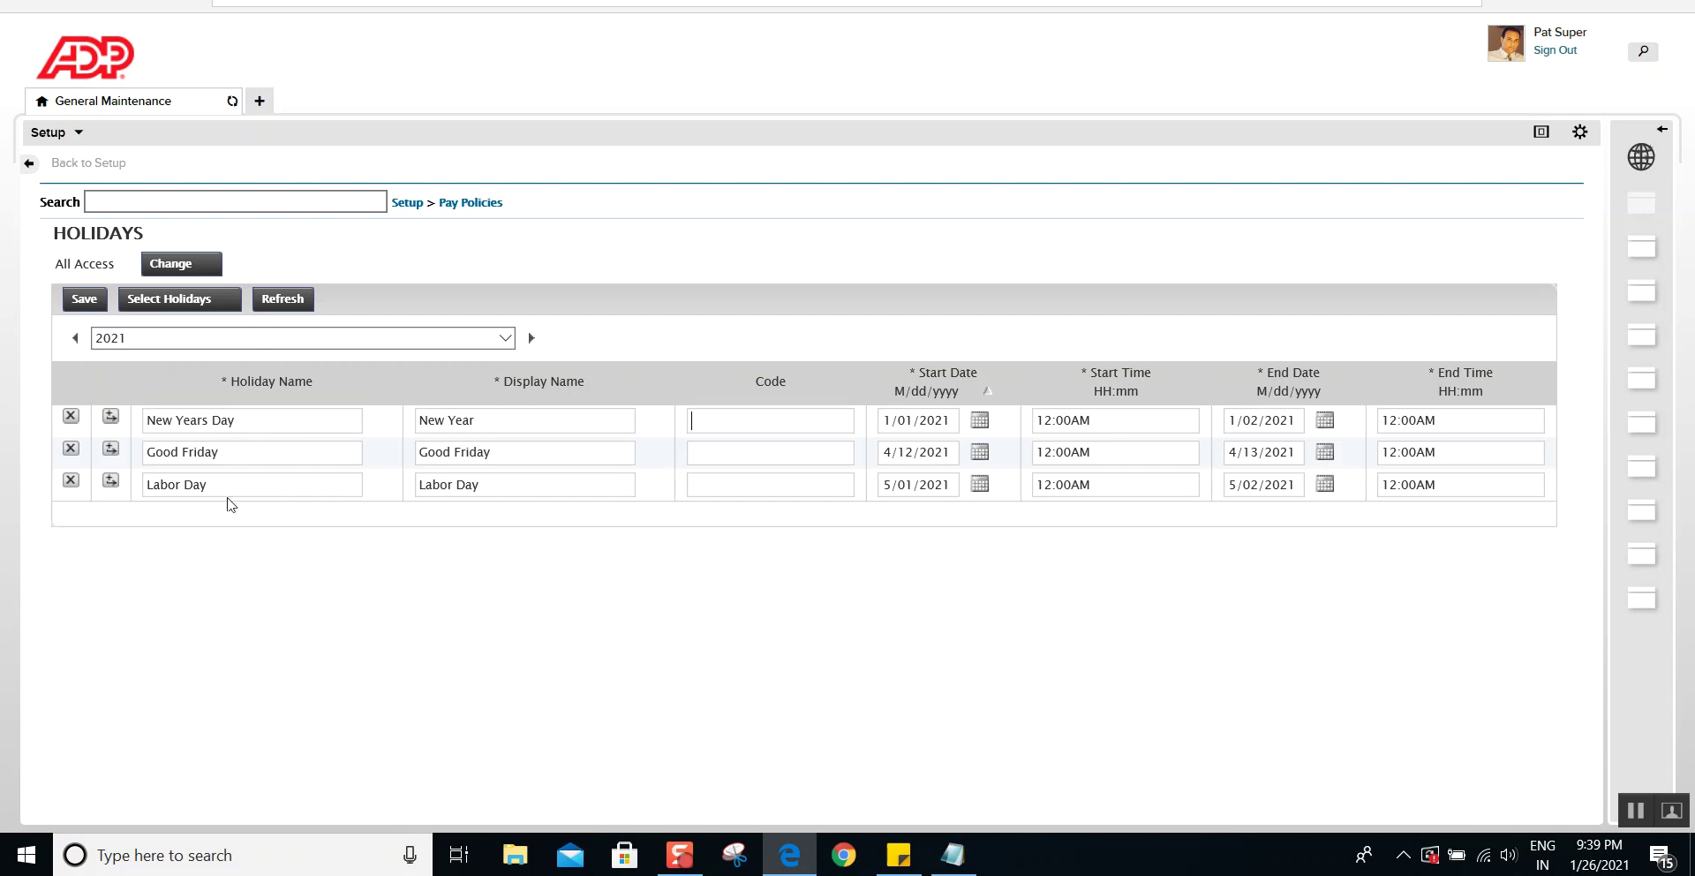
Append 2021 to the names of the New Years Day, Good Friday and Labor Day holidays and save the list.
left_click(532, 340)
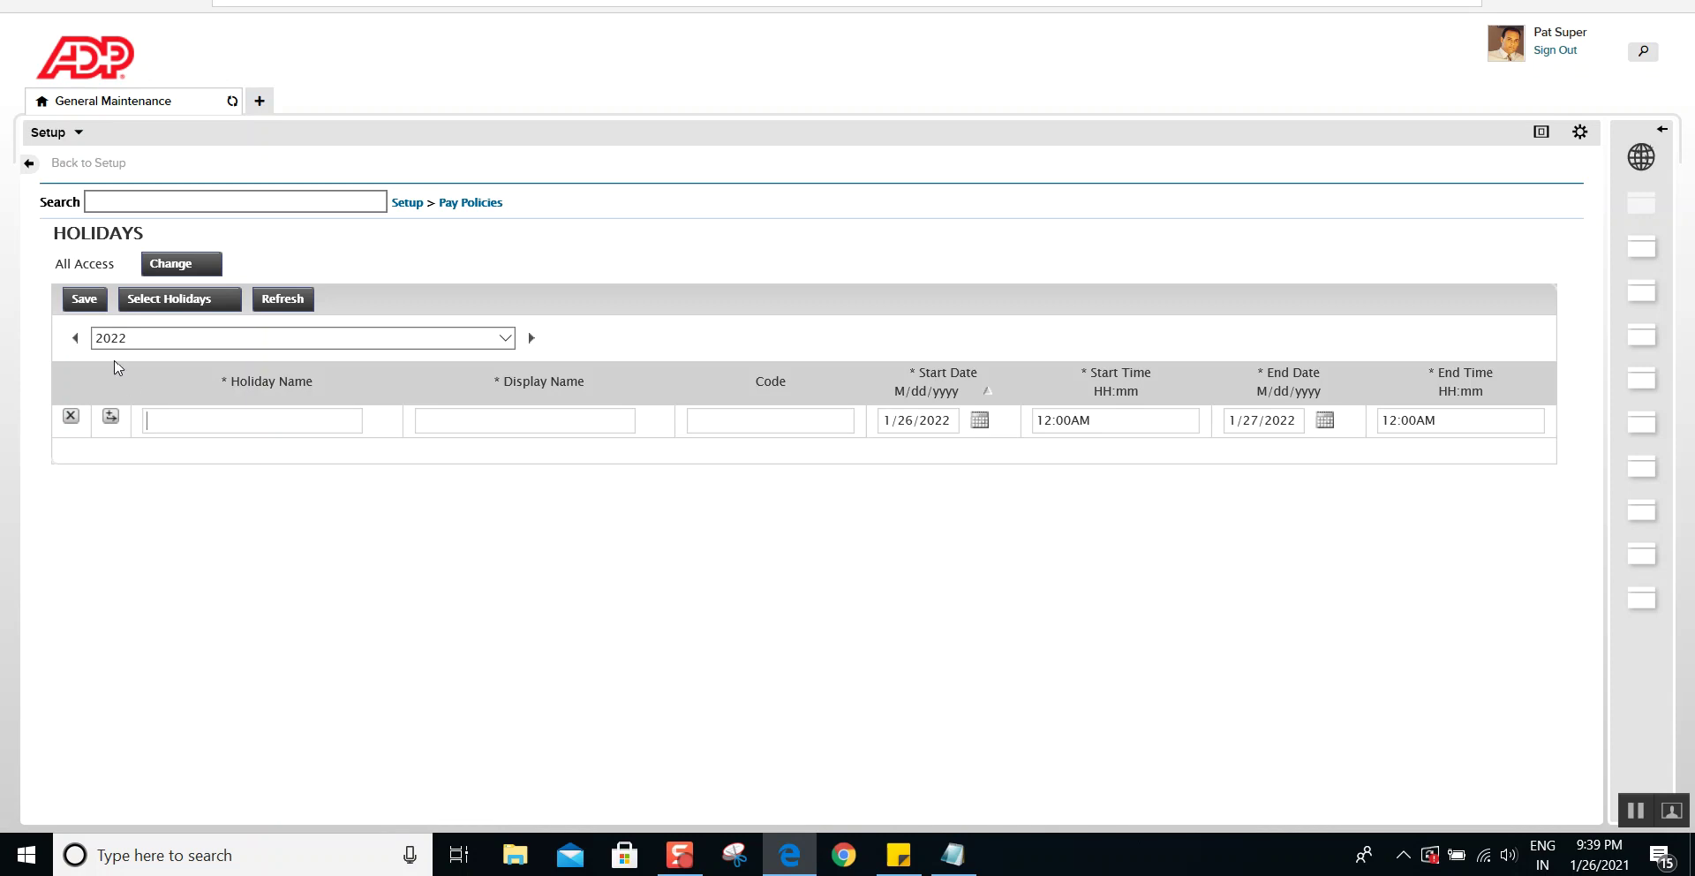
left_click(75, 339)
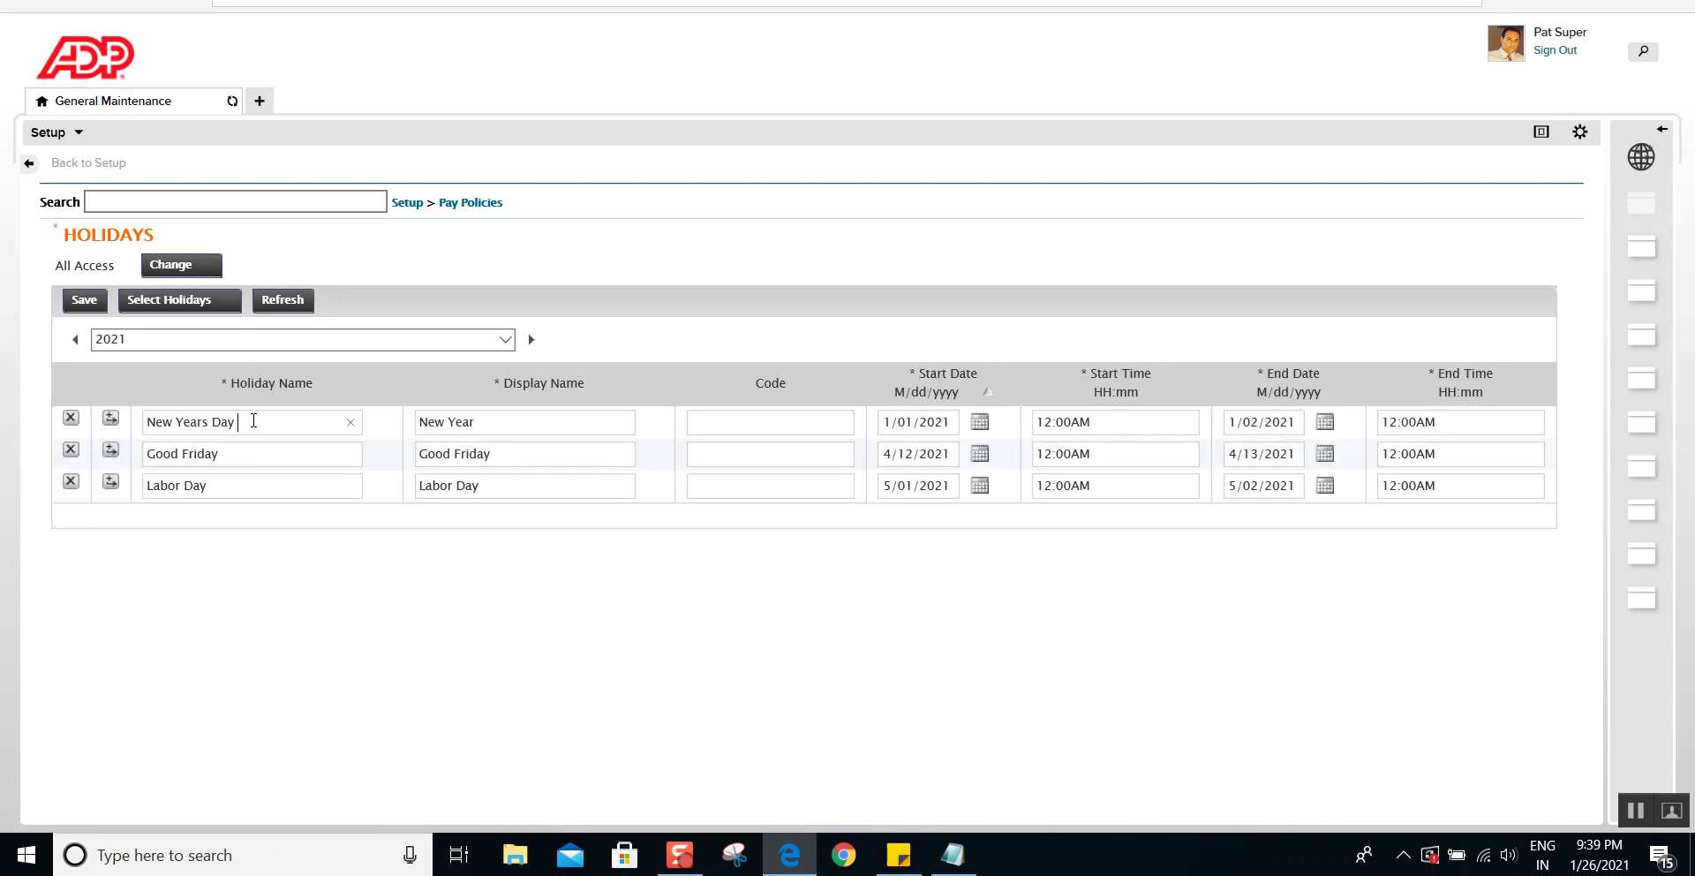
type("2021")
left_click(268, 451)
type("20212021")
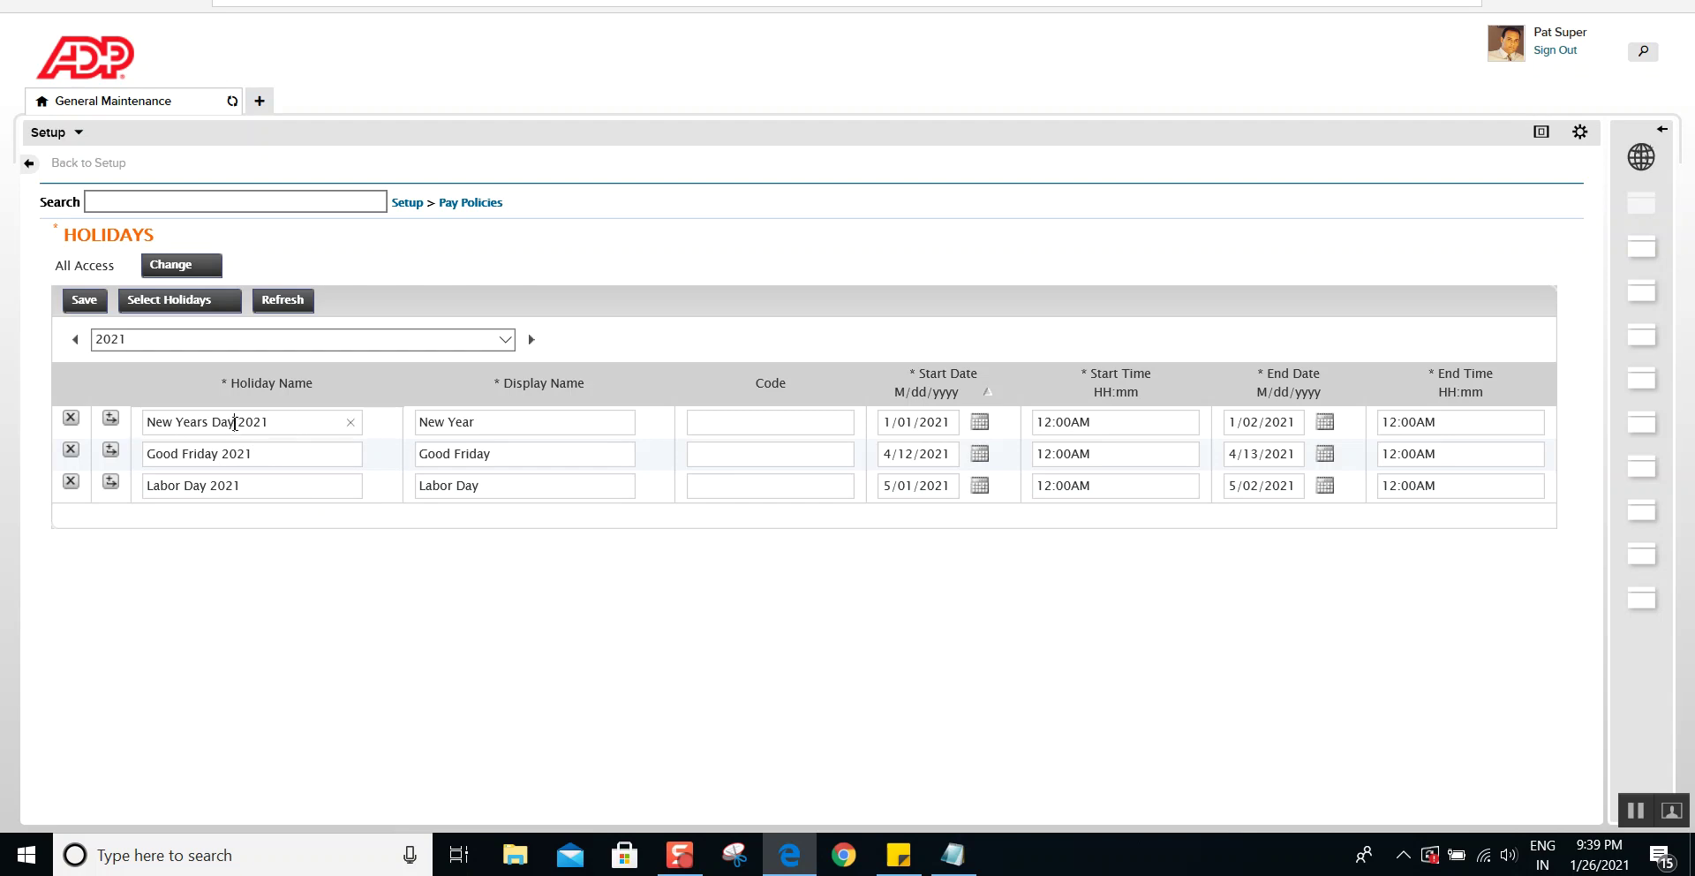
left_click_drag(235, 422, 144, 425)
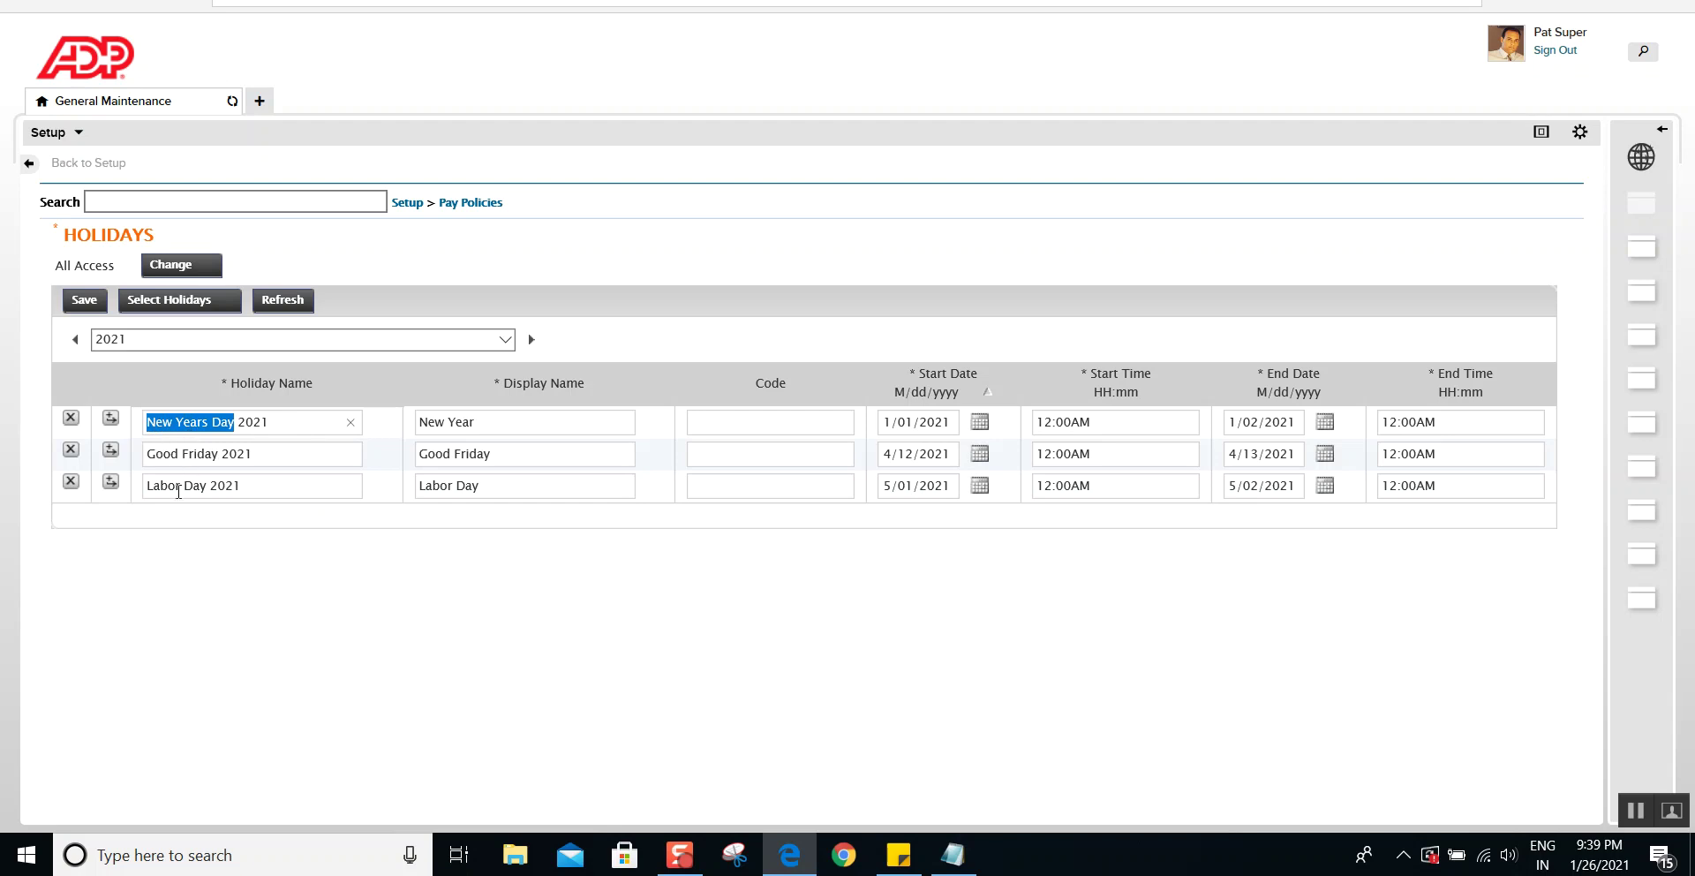
left_click(286, 430)
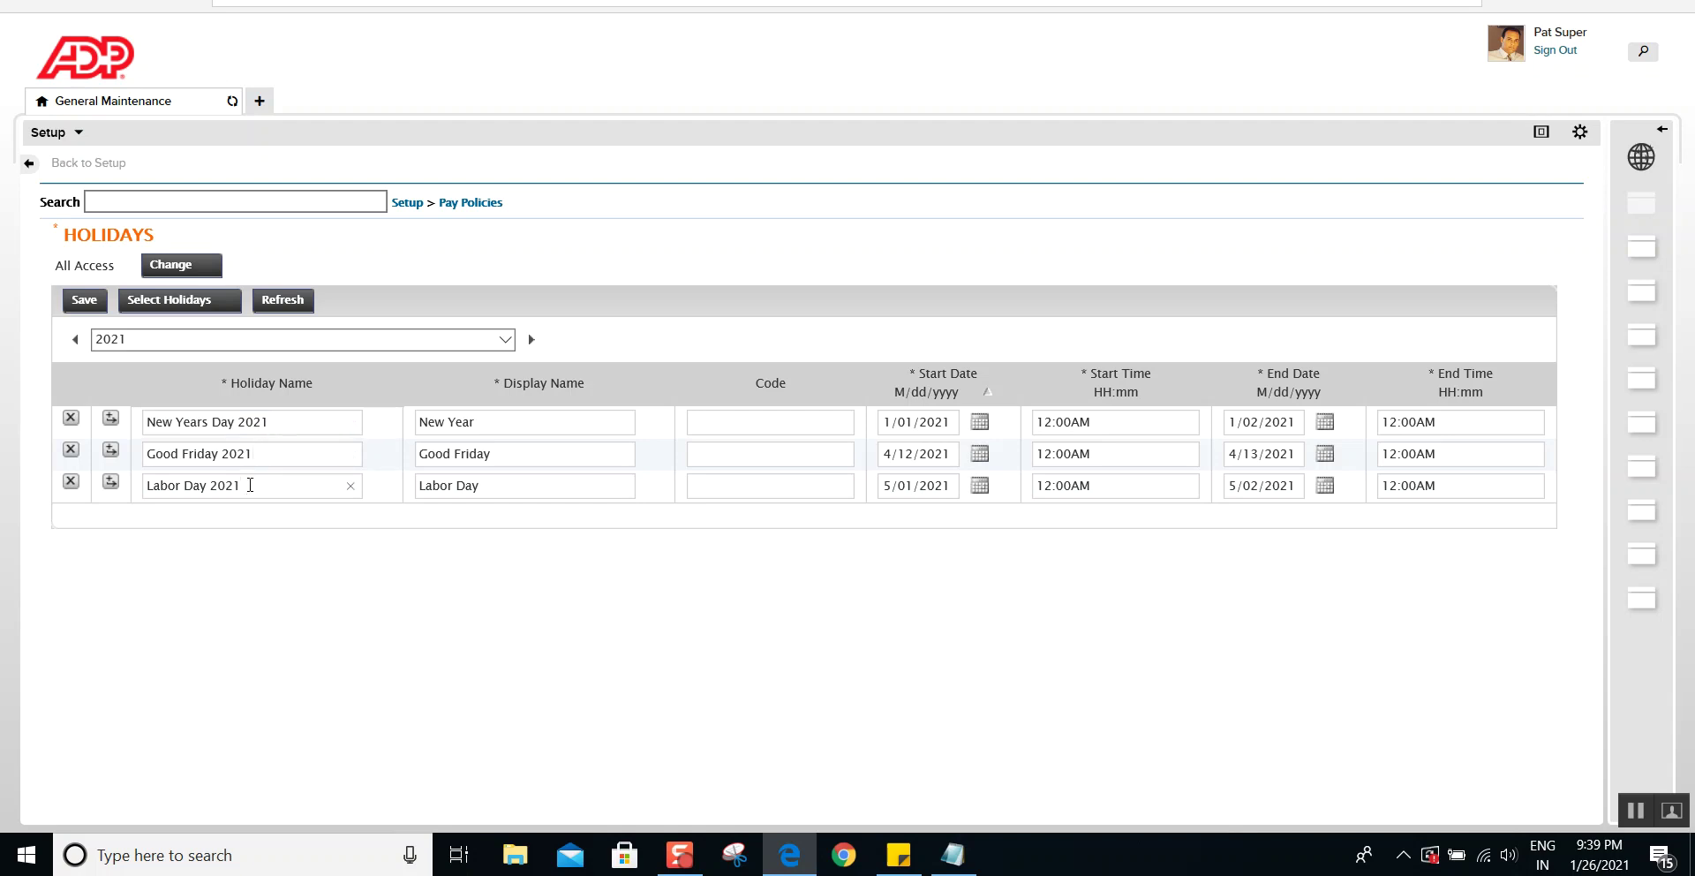
left_click(271, 454)
left_click(270, 452)
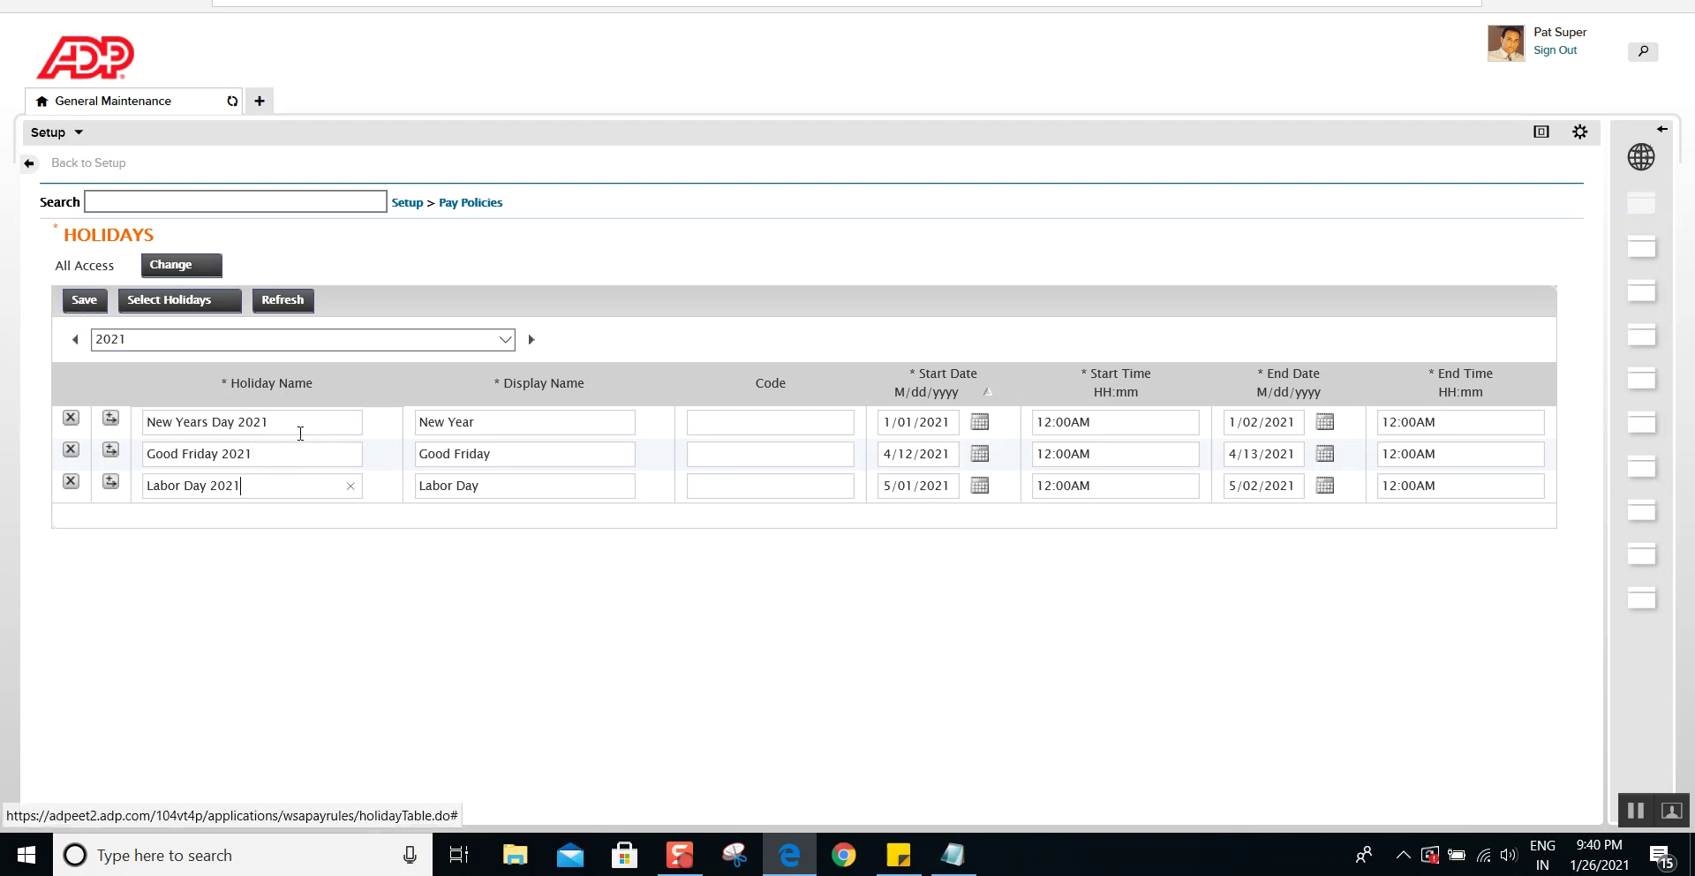
left_click(76, 309)
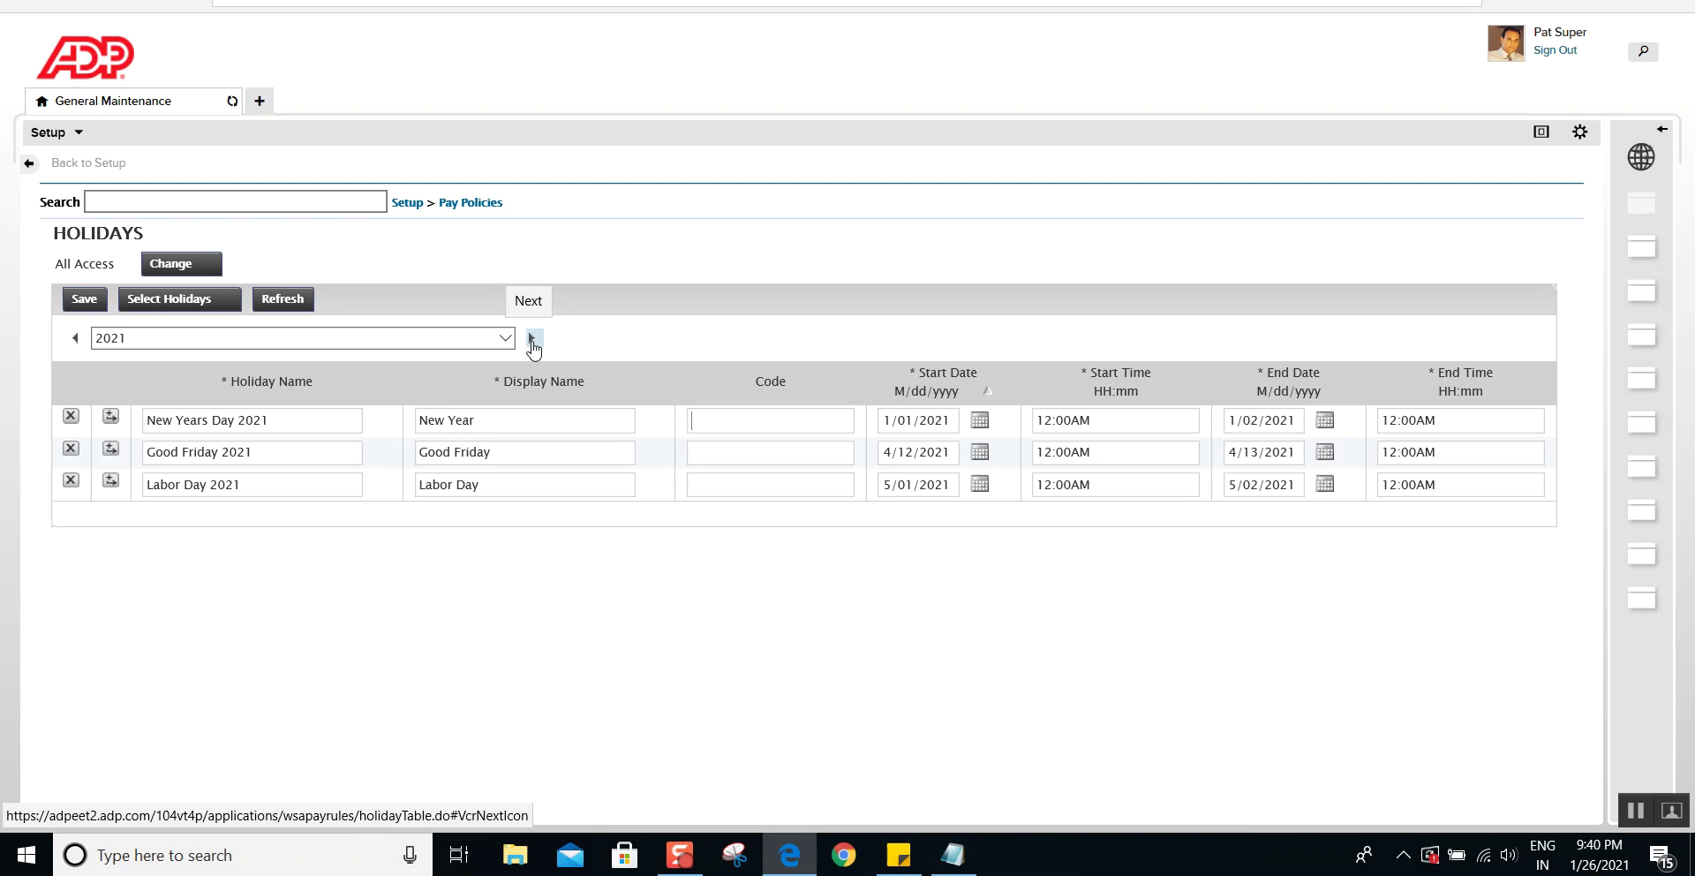
For 2022, select the Good Friday 2021, Labor Day 2021 and New Years Day 2021 holidays and save the selection.
left_click(505, 338)
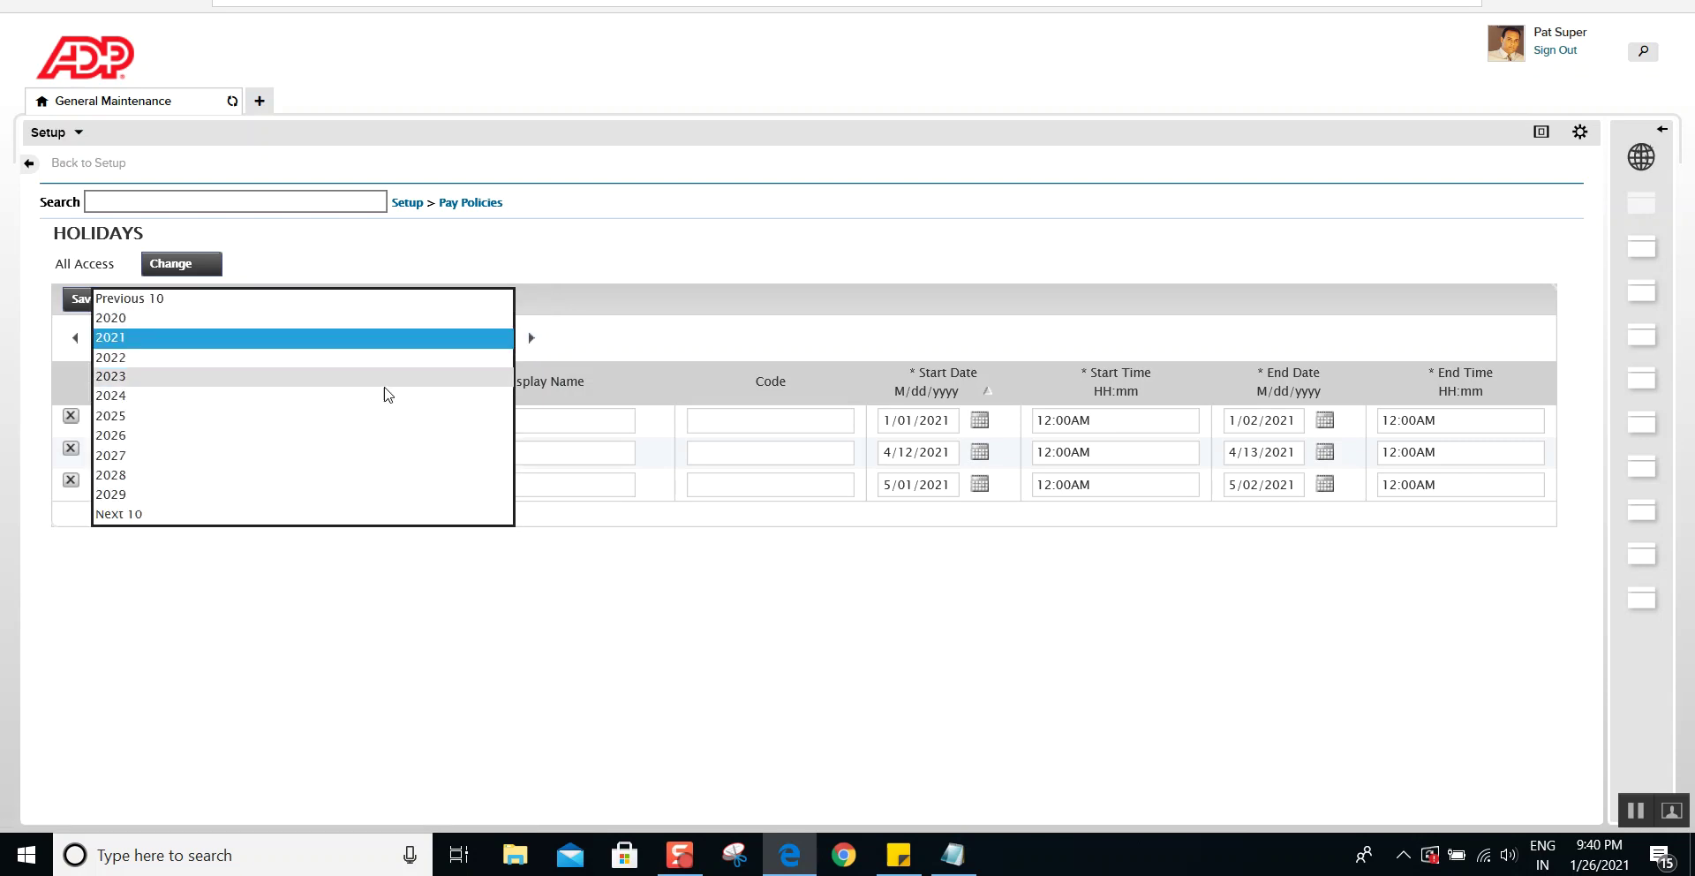
left_click(329, 358)
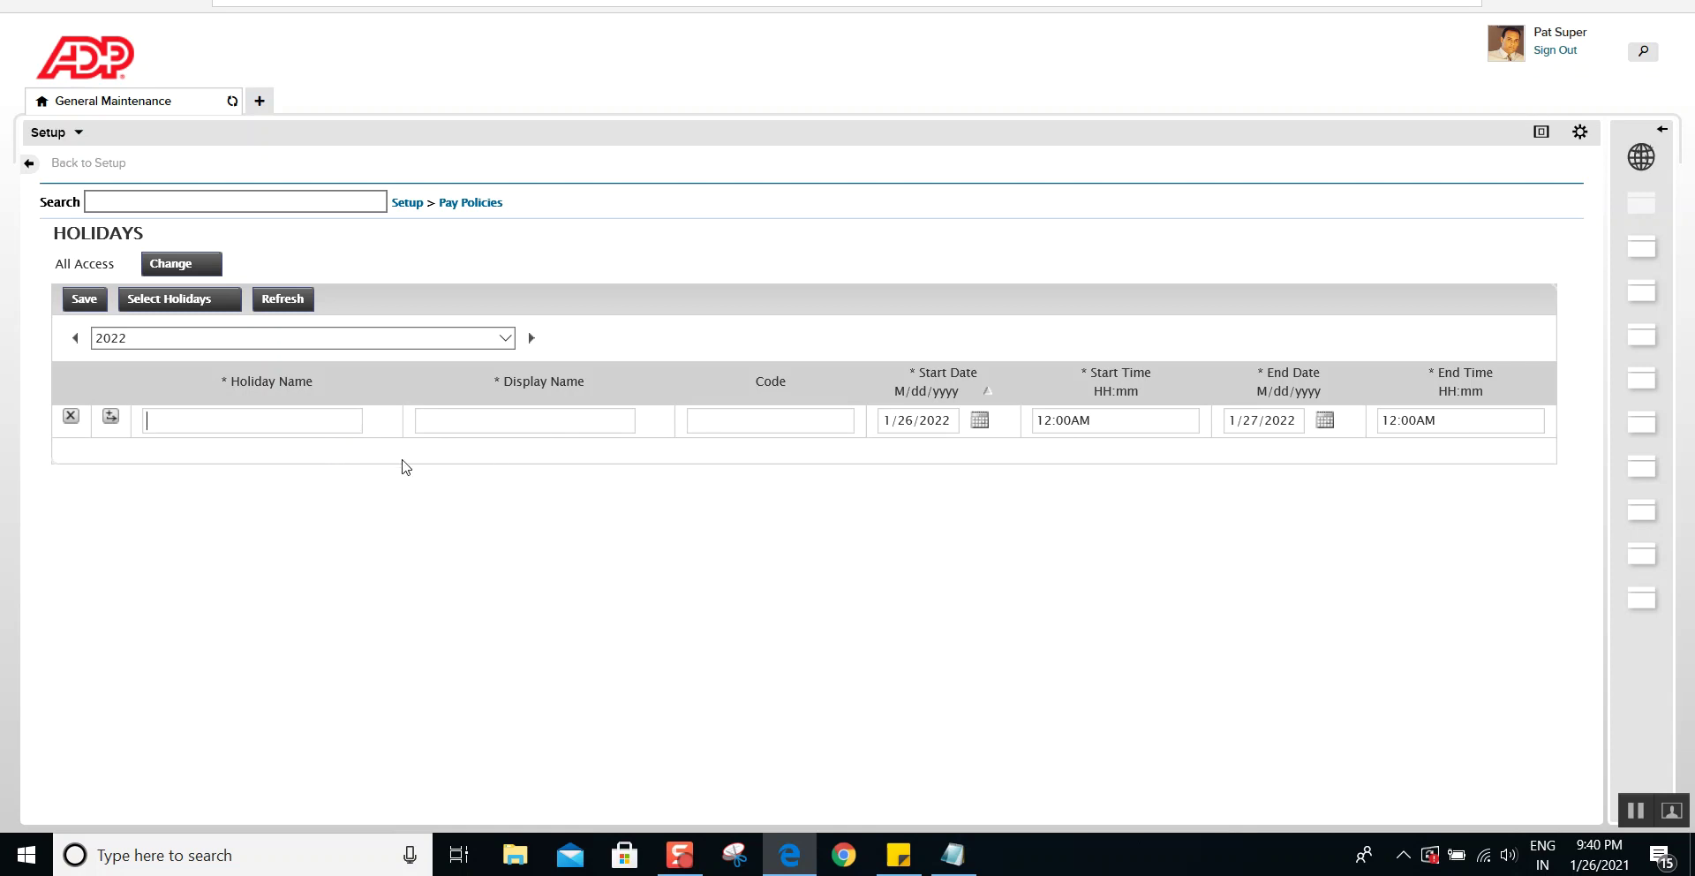
left_click(165, 300)
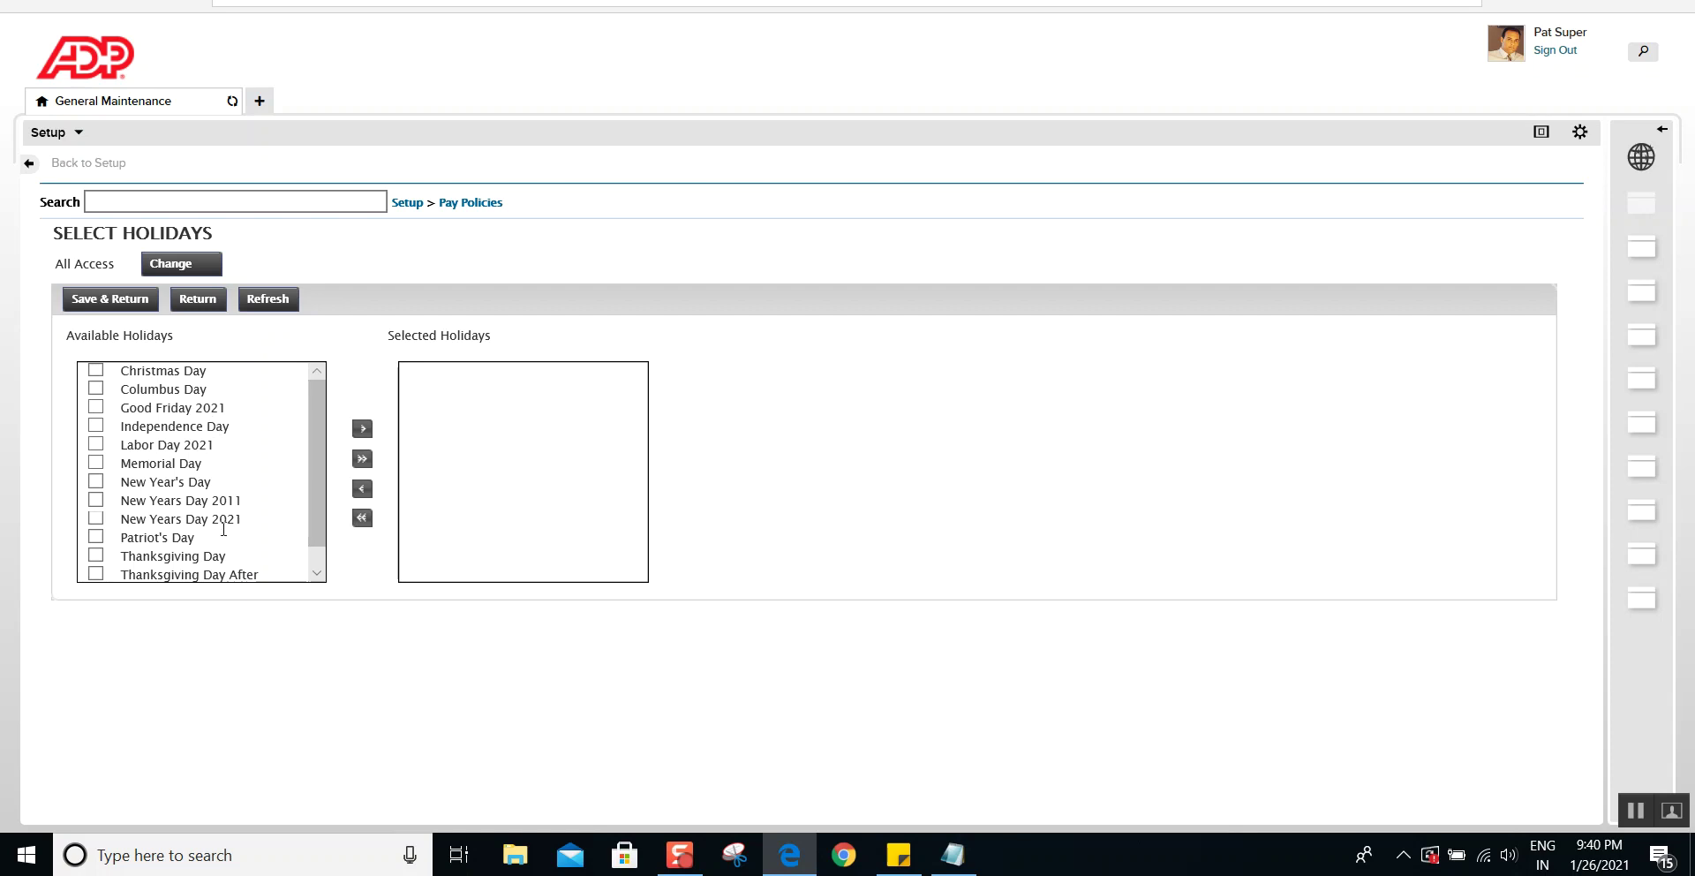
left_click(95, 519)
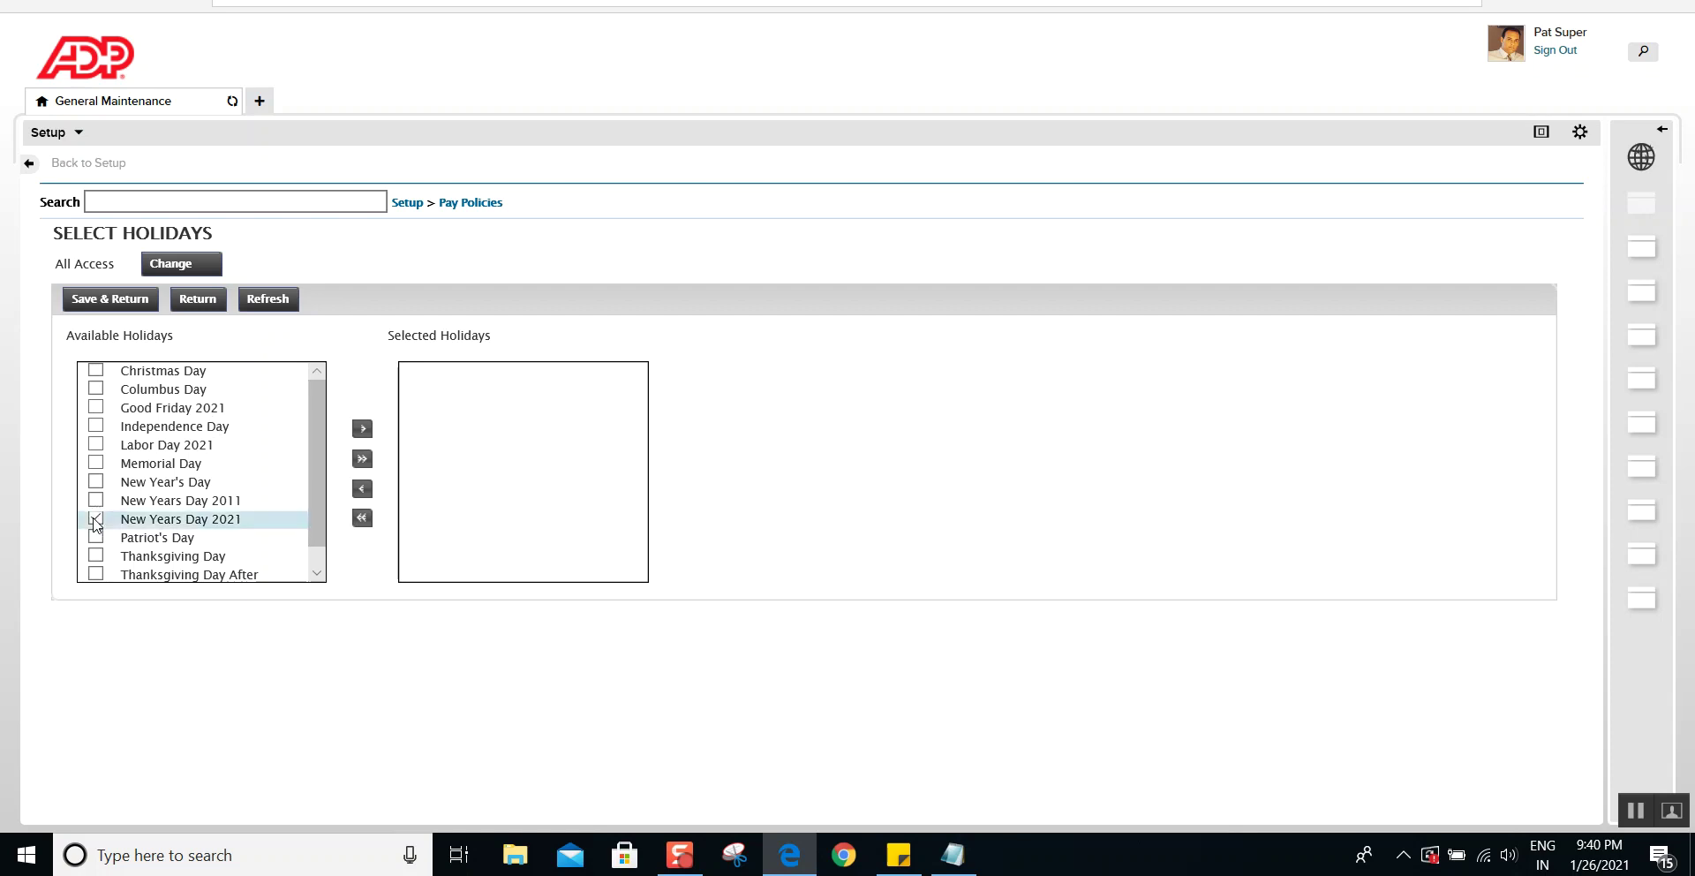
left_click(95, 444)
left_click(95, 407)
scroll(310, 395, "down", 1)
scroll(310, 396, "up", 1)
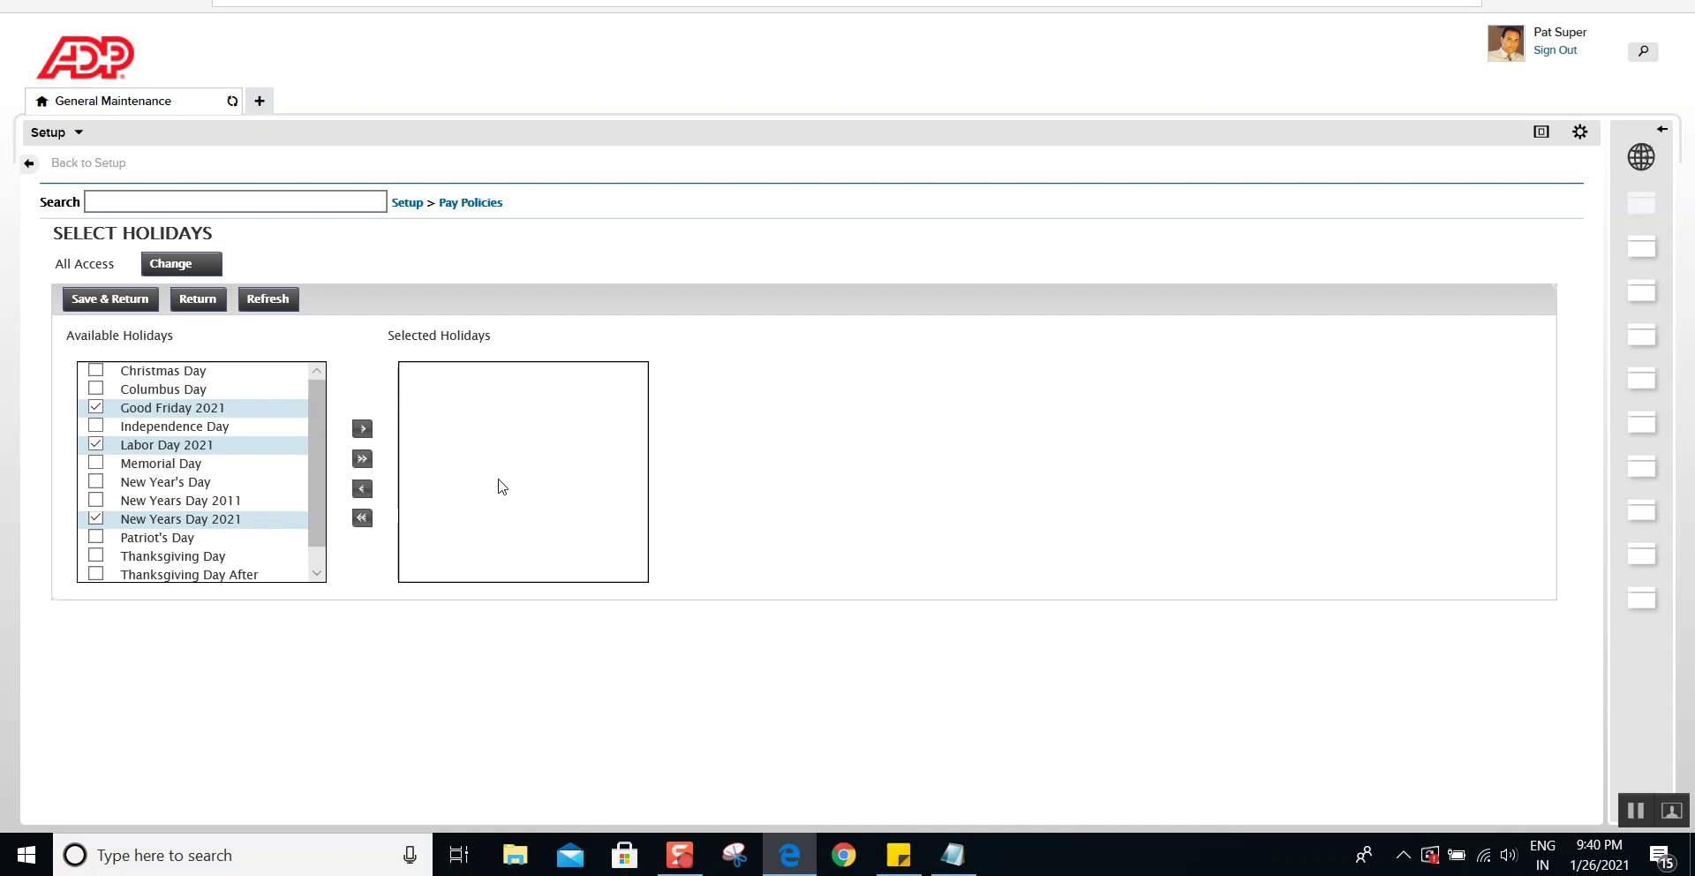
left_click(363, 429)
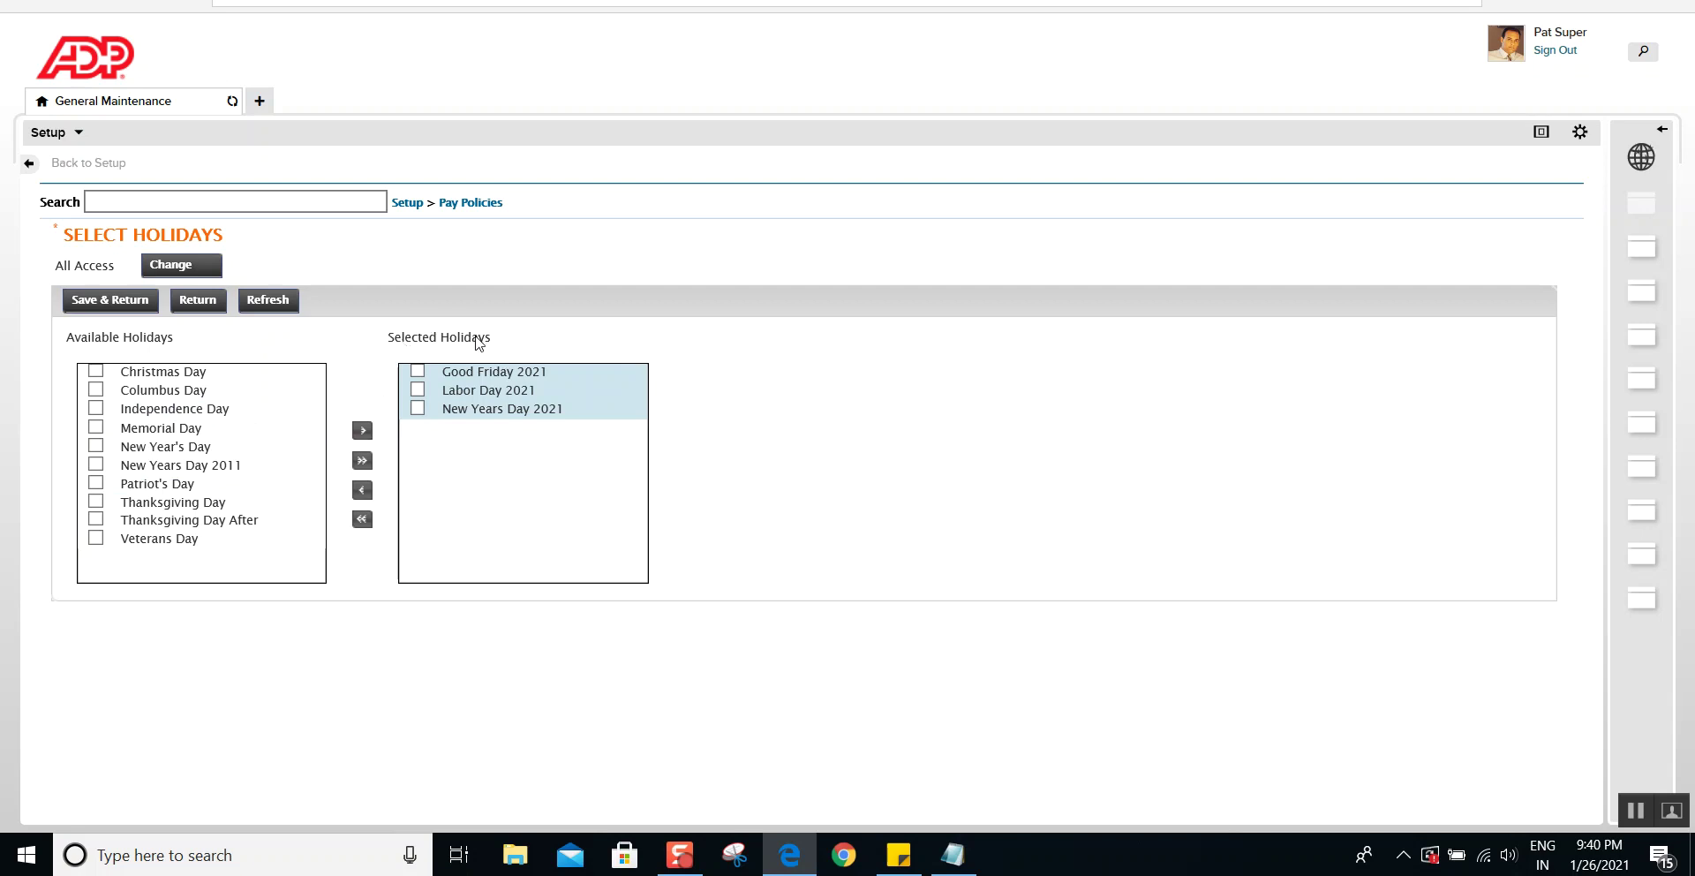
left_click(110, 300)
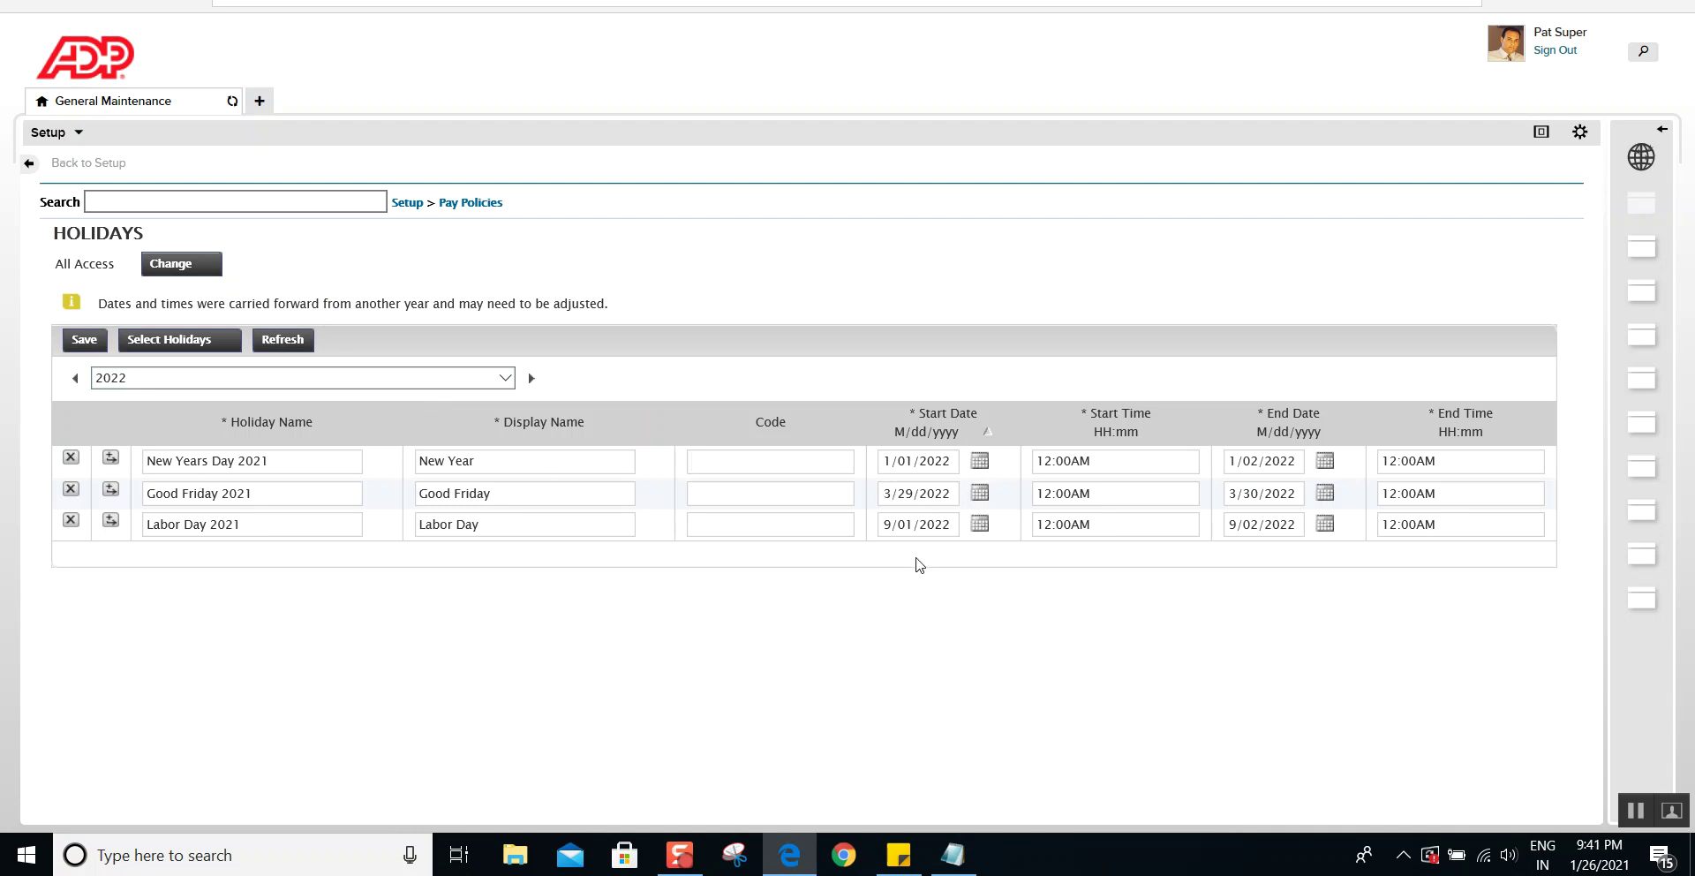
Set the 2022 Labor Day start date to 5/01/2022 and end date to 5/02/2022, and go back to 2021 discarding the changes.
left_click(887, 524)
type("5")
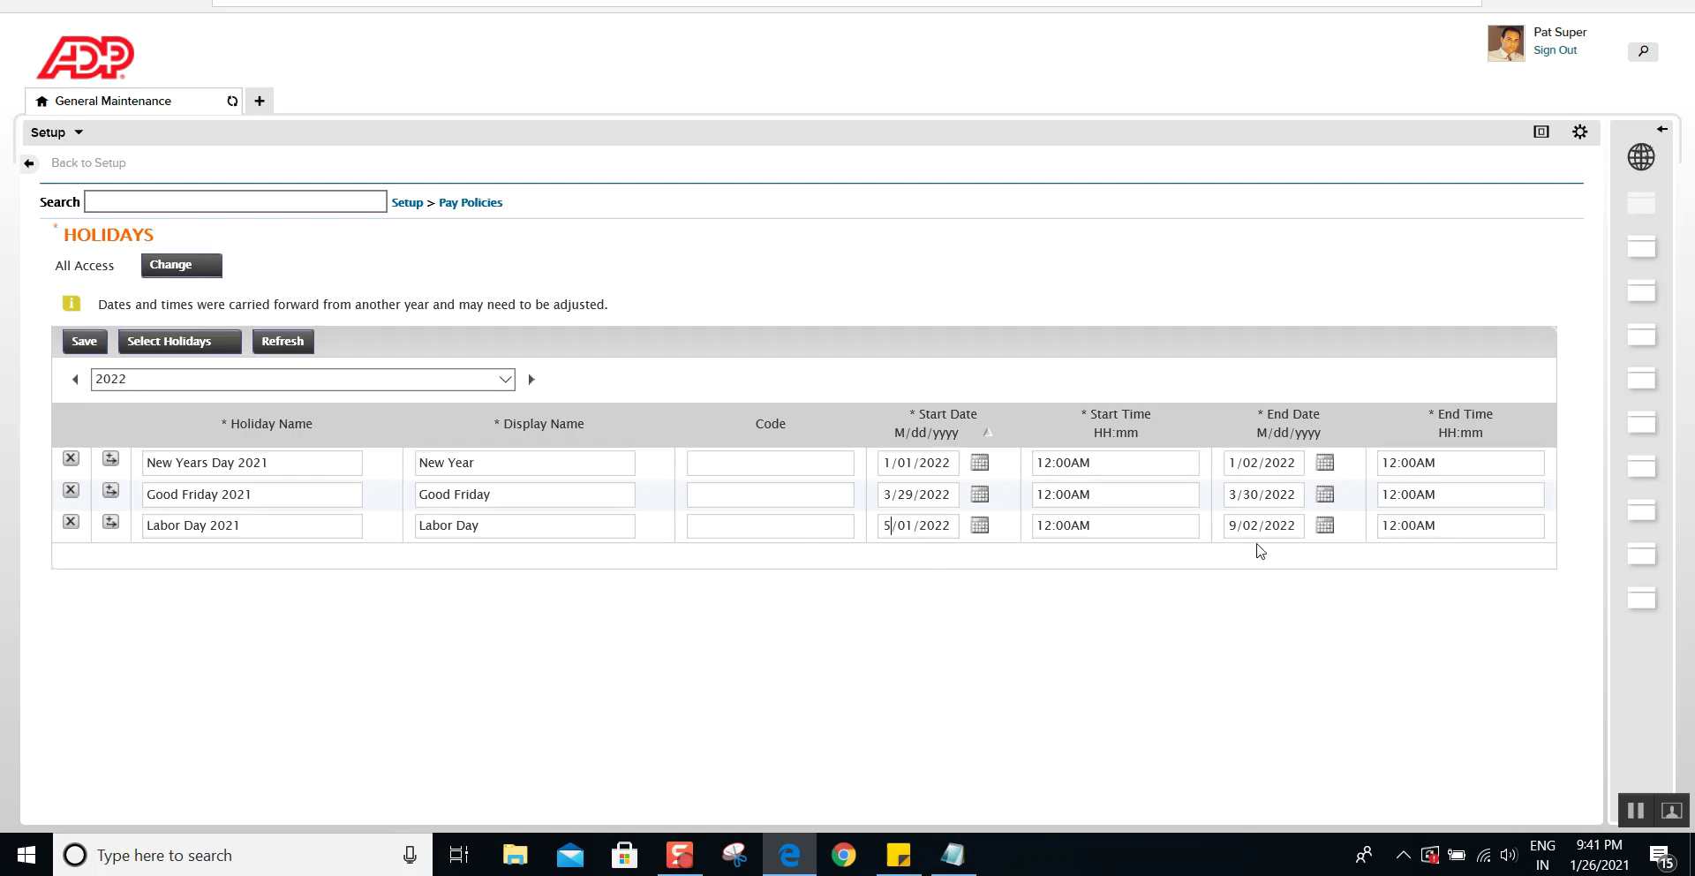
left_click(1234, 525)
left_click(1146, 526)
left_click(74, 380)
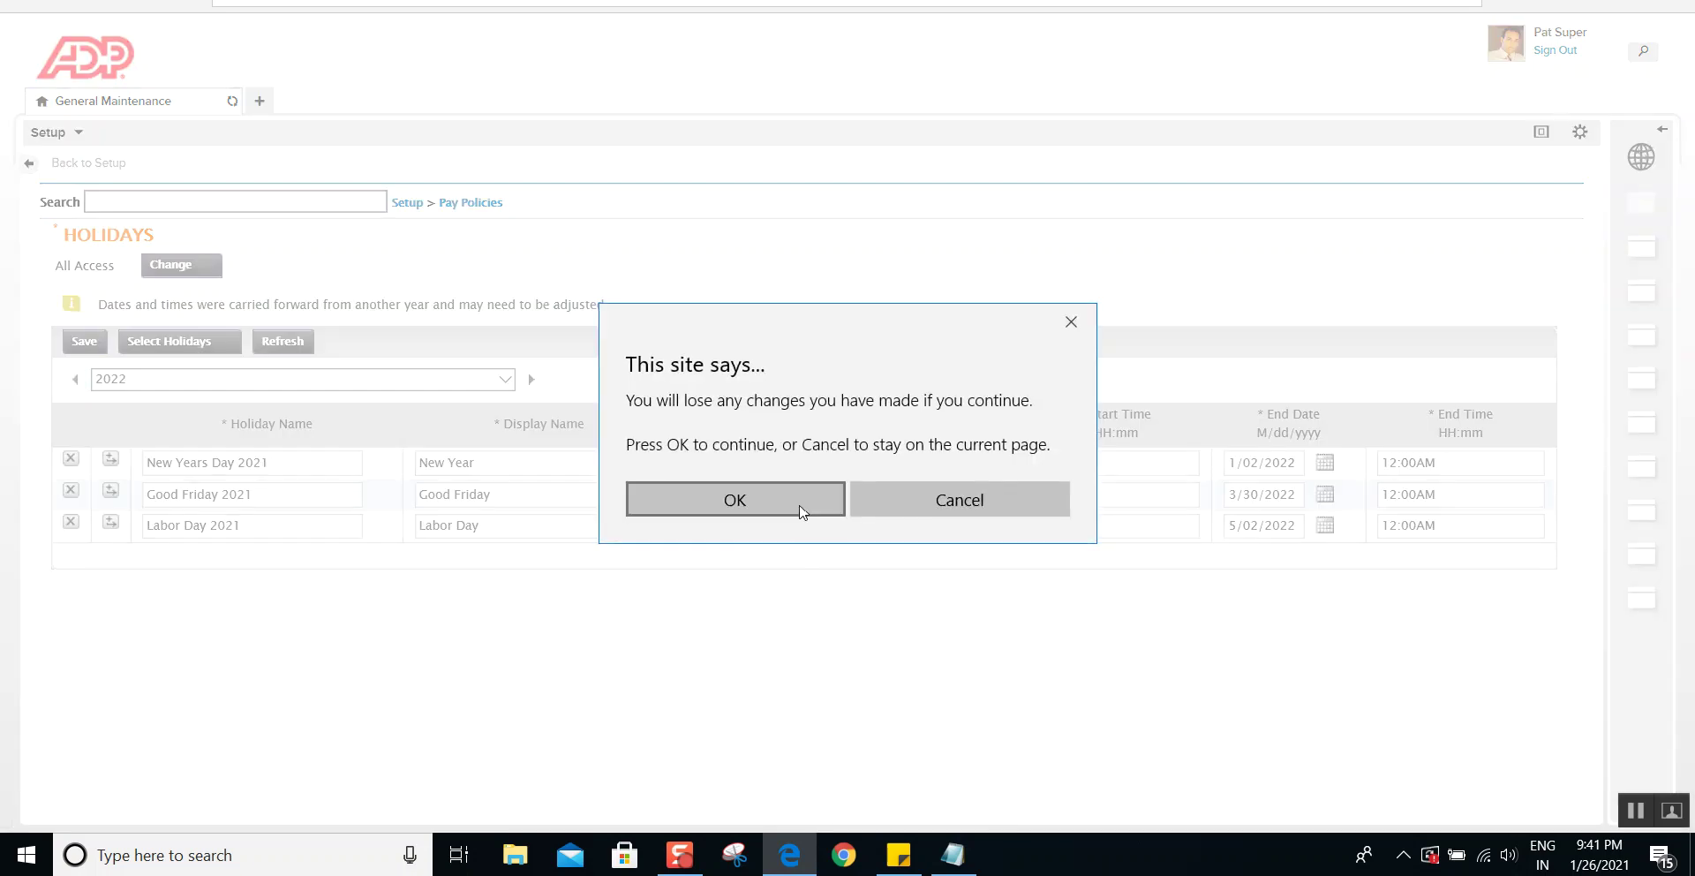
left_click(798, 517)
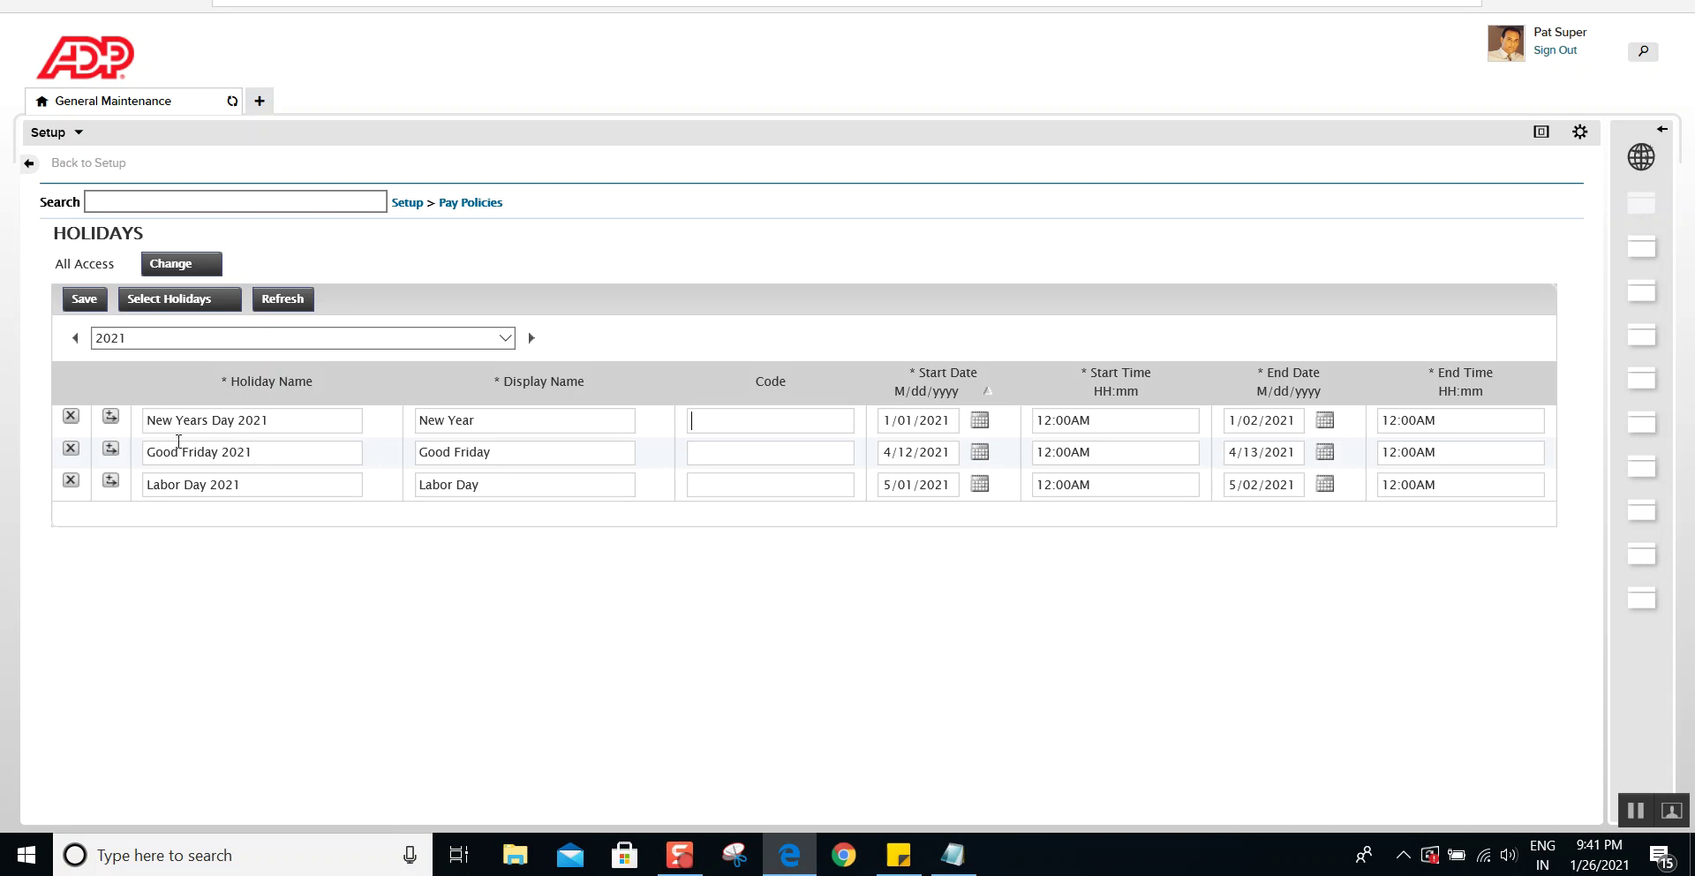
Start a new pay rule and apply the Good Friday 2021, Labor Day 2021 and New Years Day 2011 holidays to it.
left_click(476, 206)
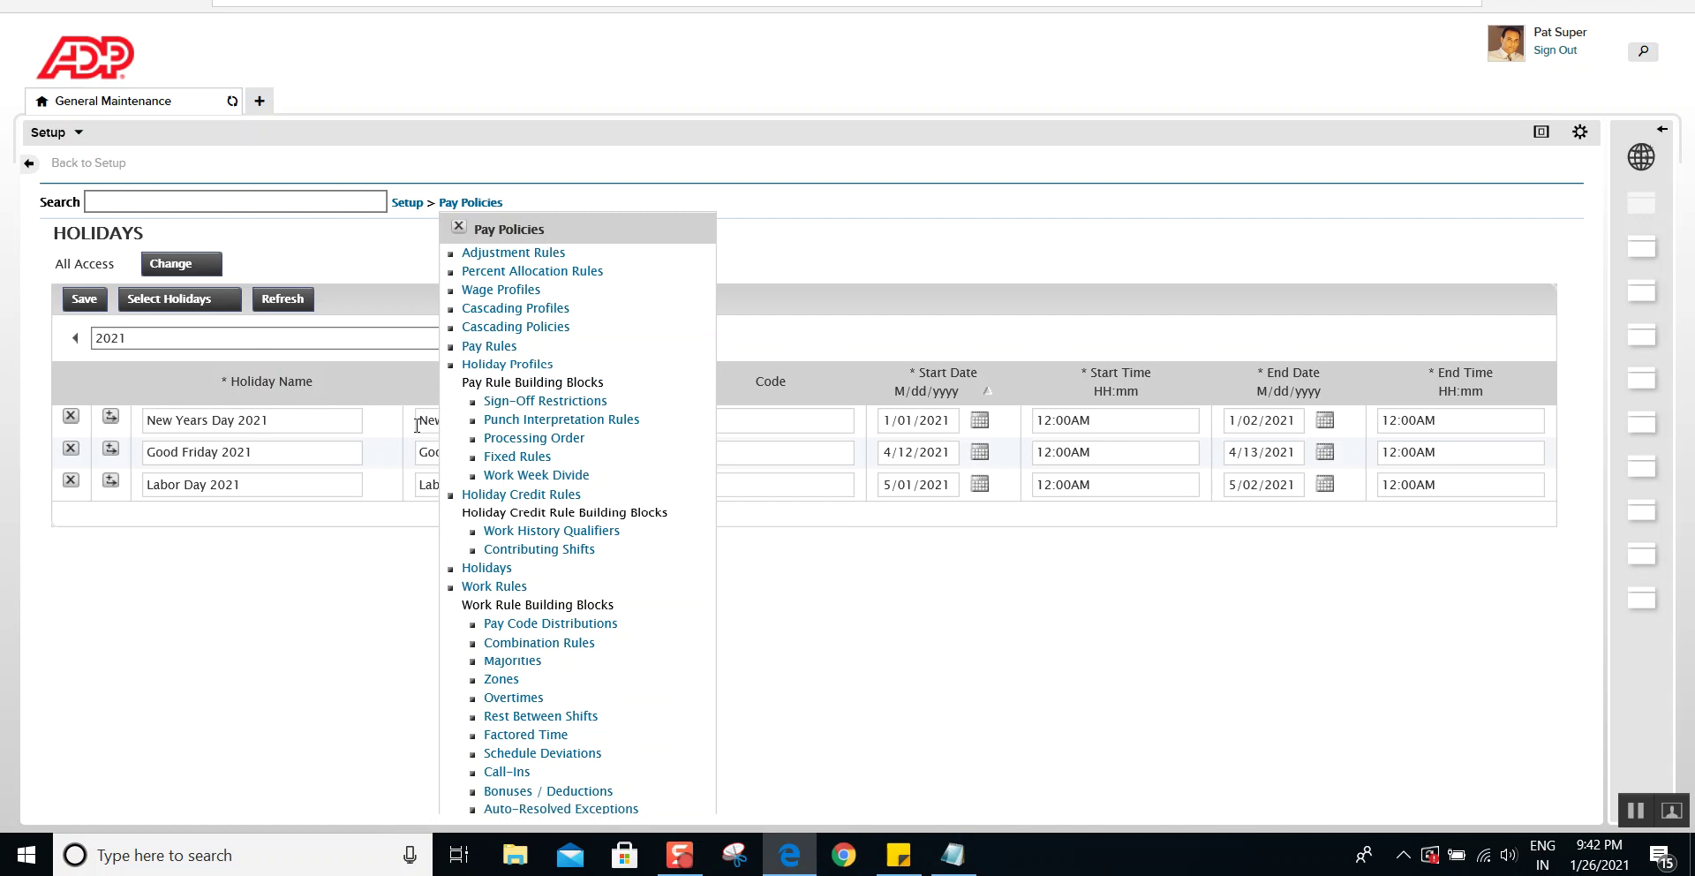
left_click(499, 346)
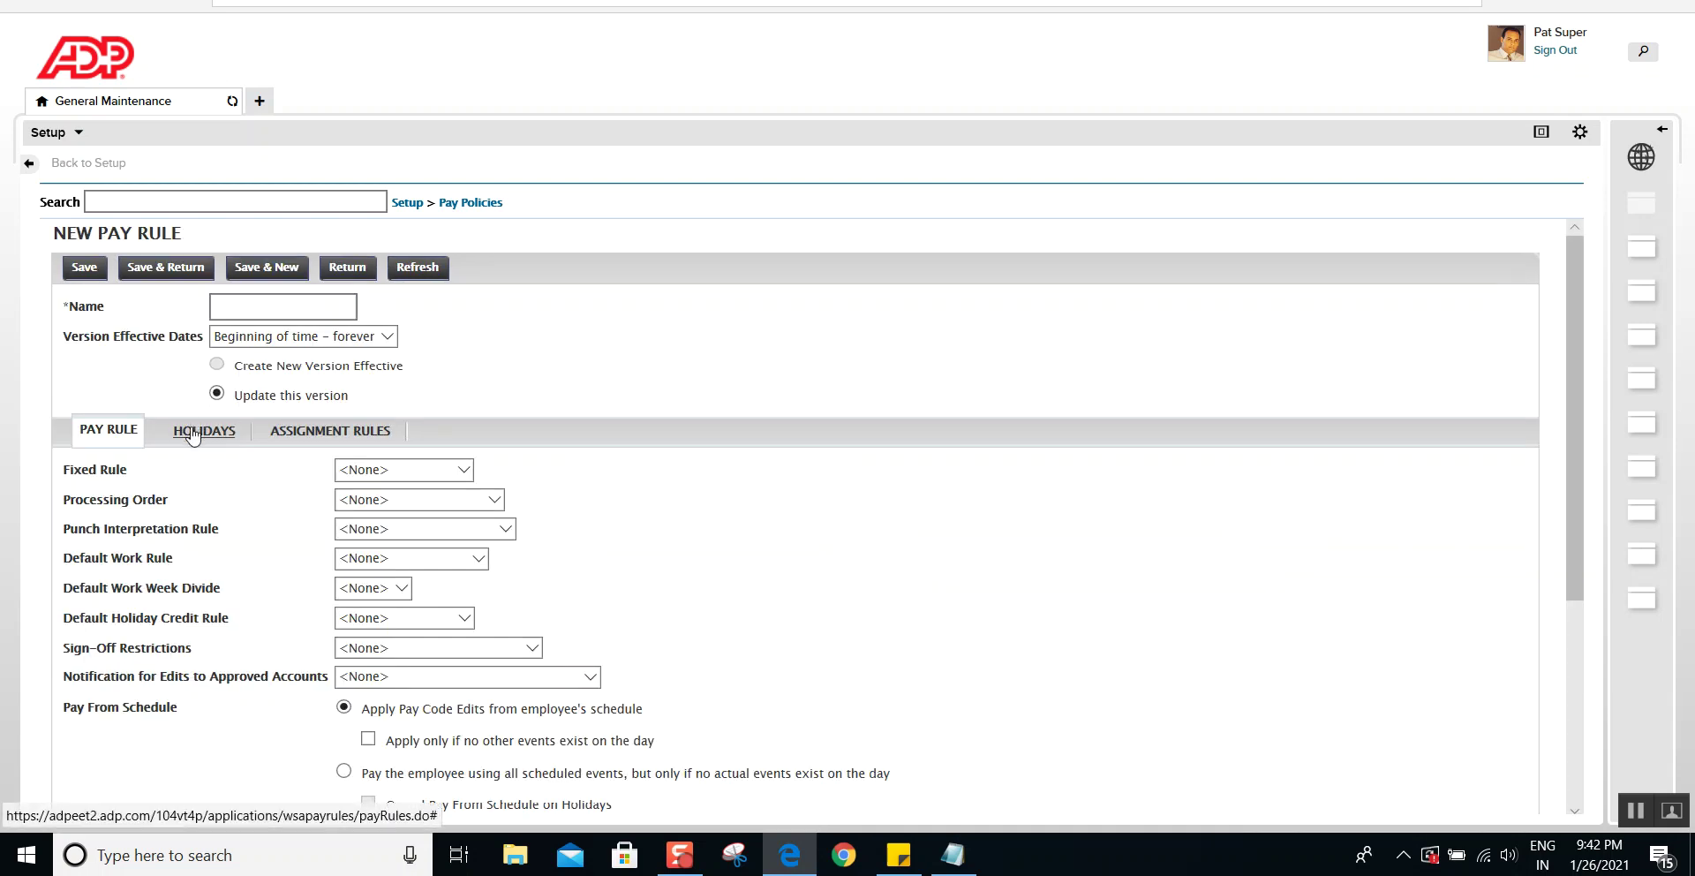
left_click(194, 435)
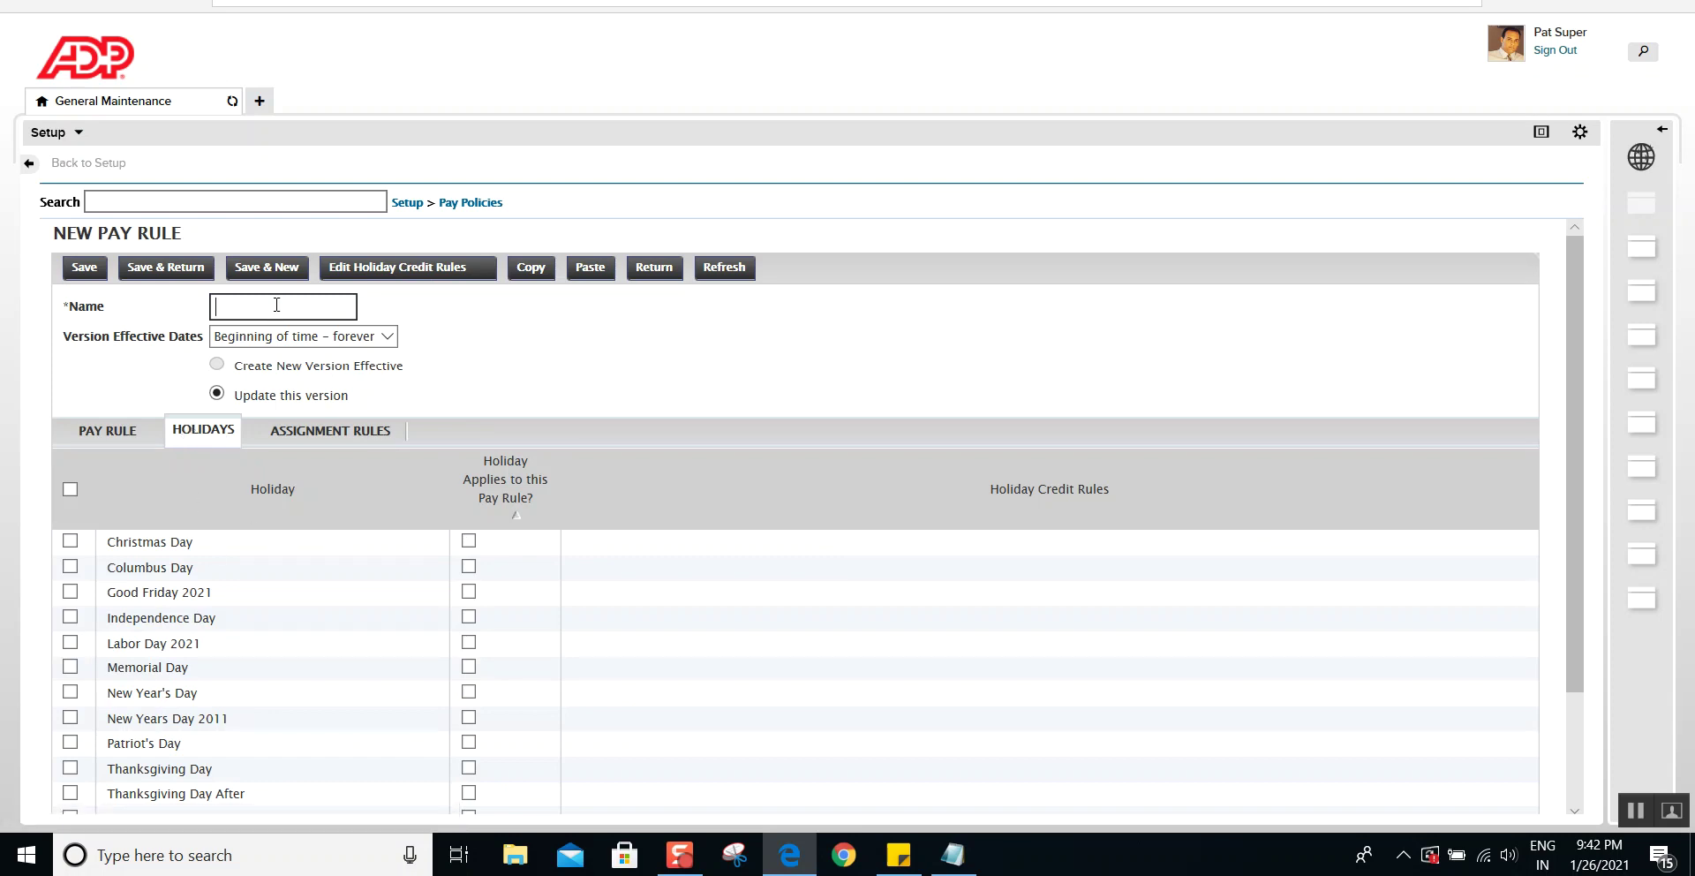
left_click(469, 592)
left_click(468, 642)
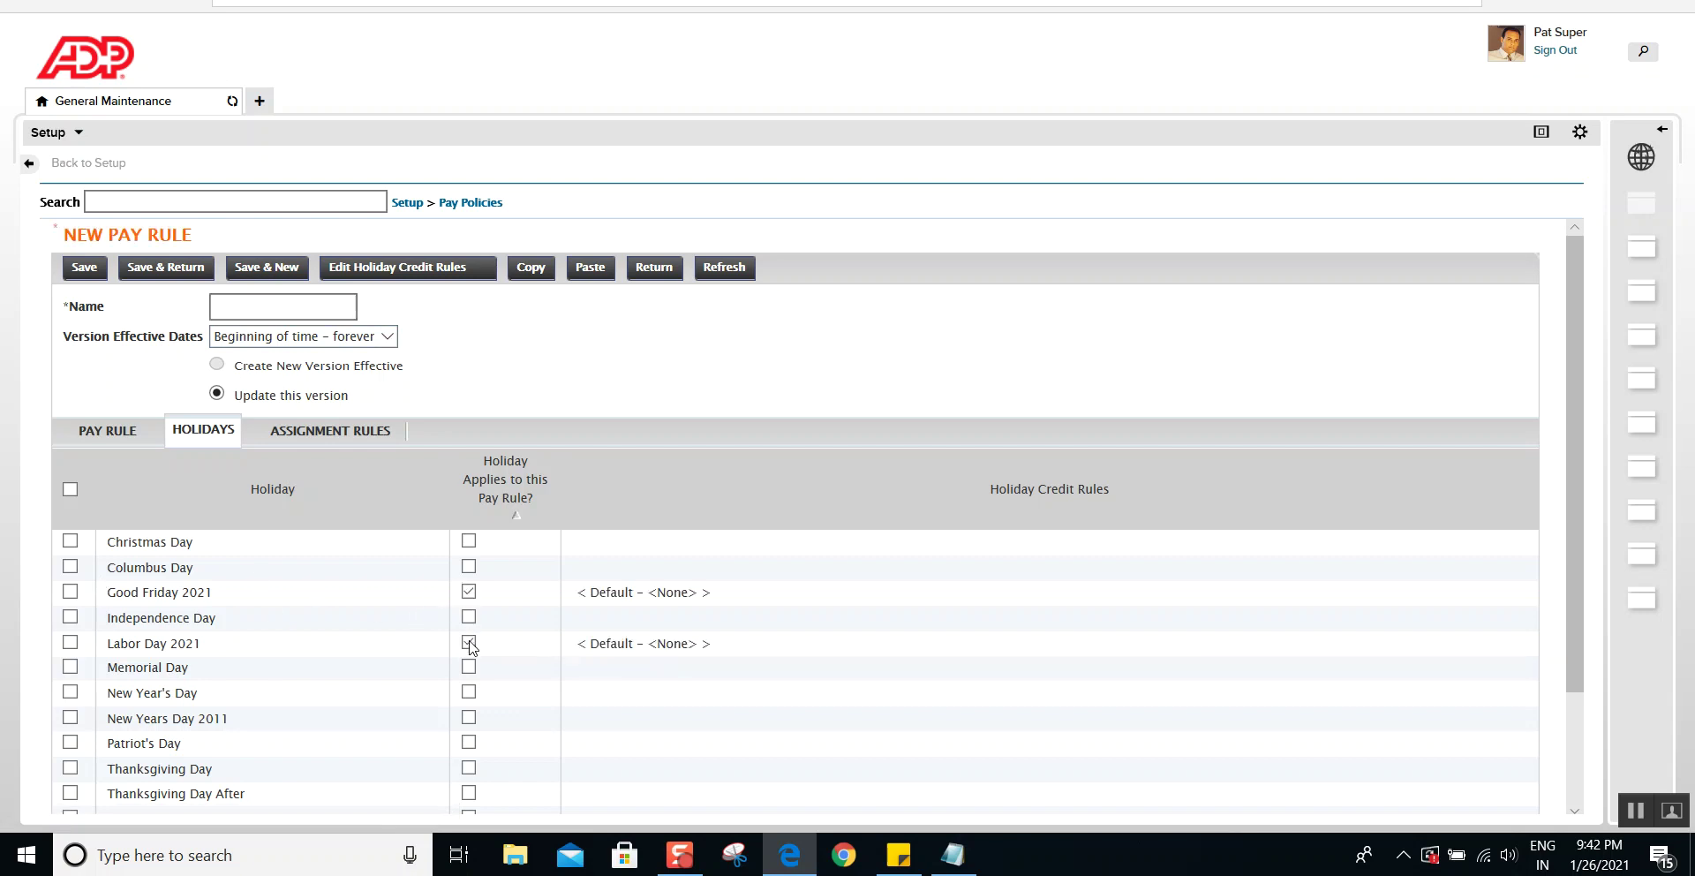
left_click(469, 717)
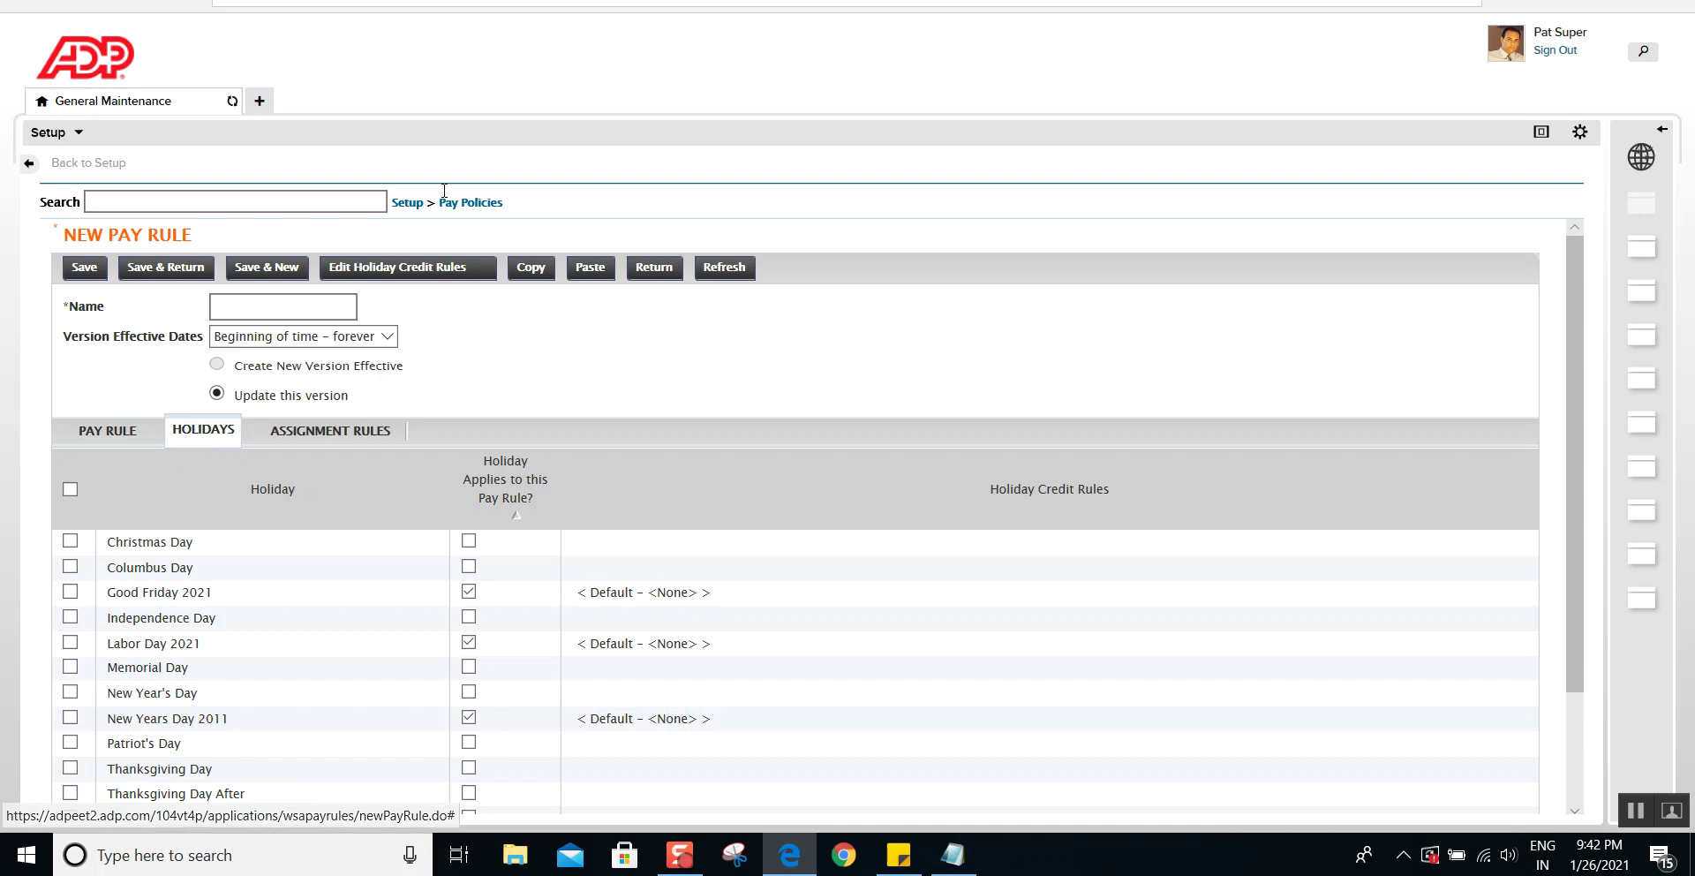
Return to the Holidays list without saving the pay rule and highlight the New Years Day 2021 and Good Friday 2021 names.
mouse_move(468, 203)
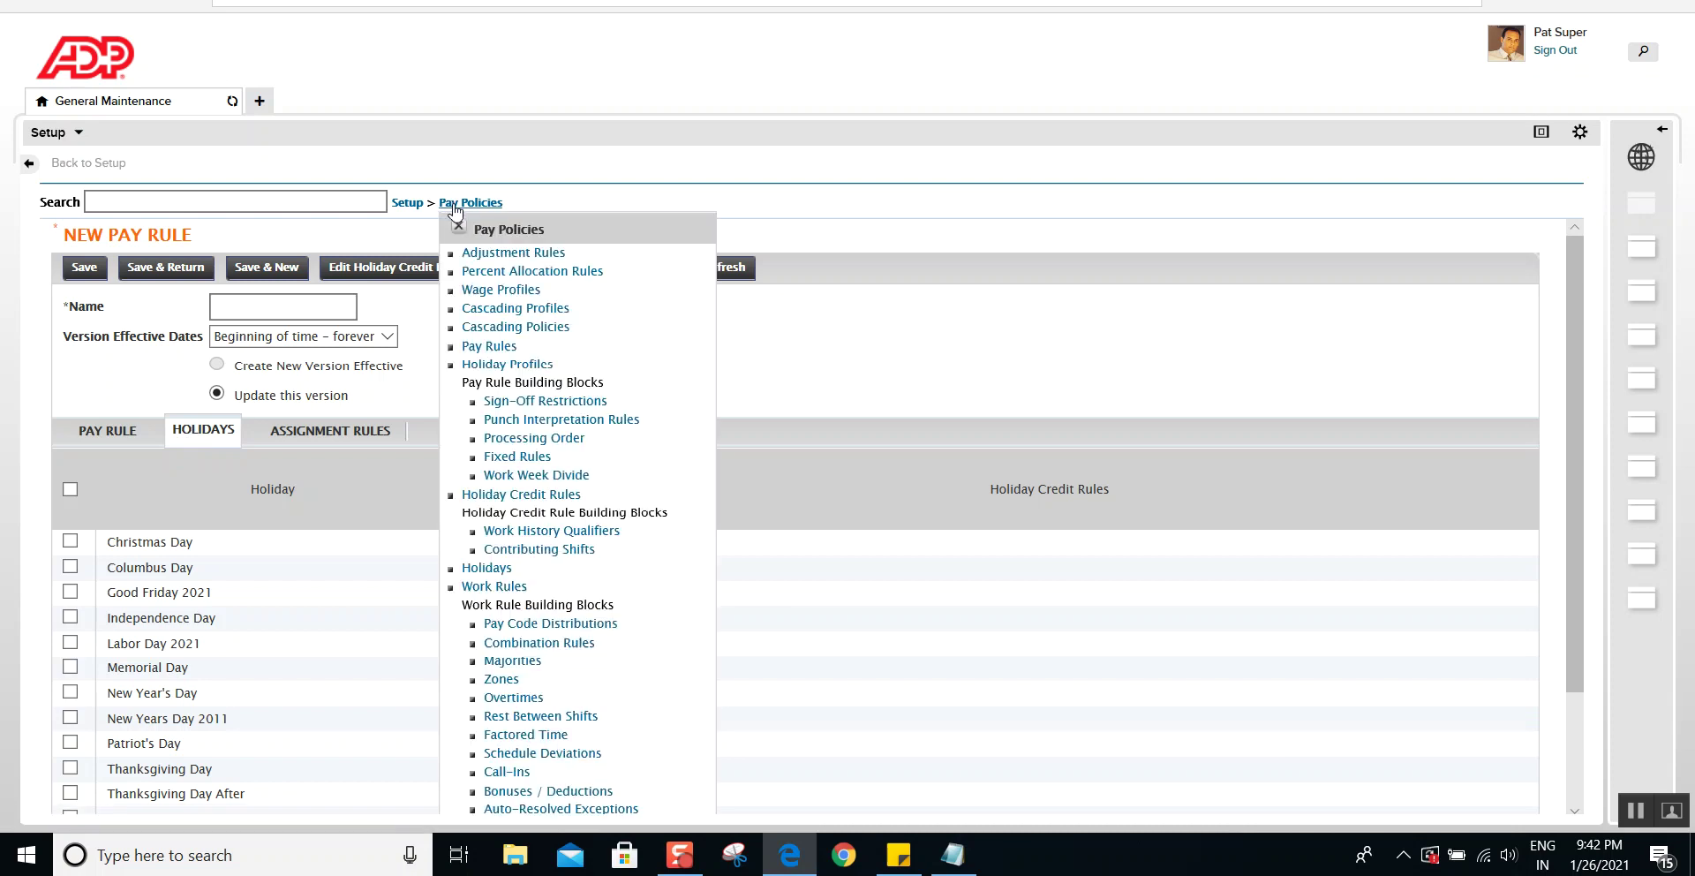
left_click(491, 567)
left_click(1025, 481)
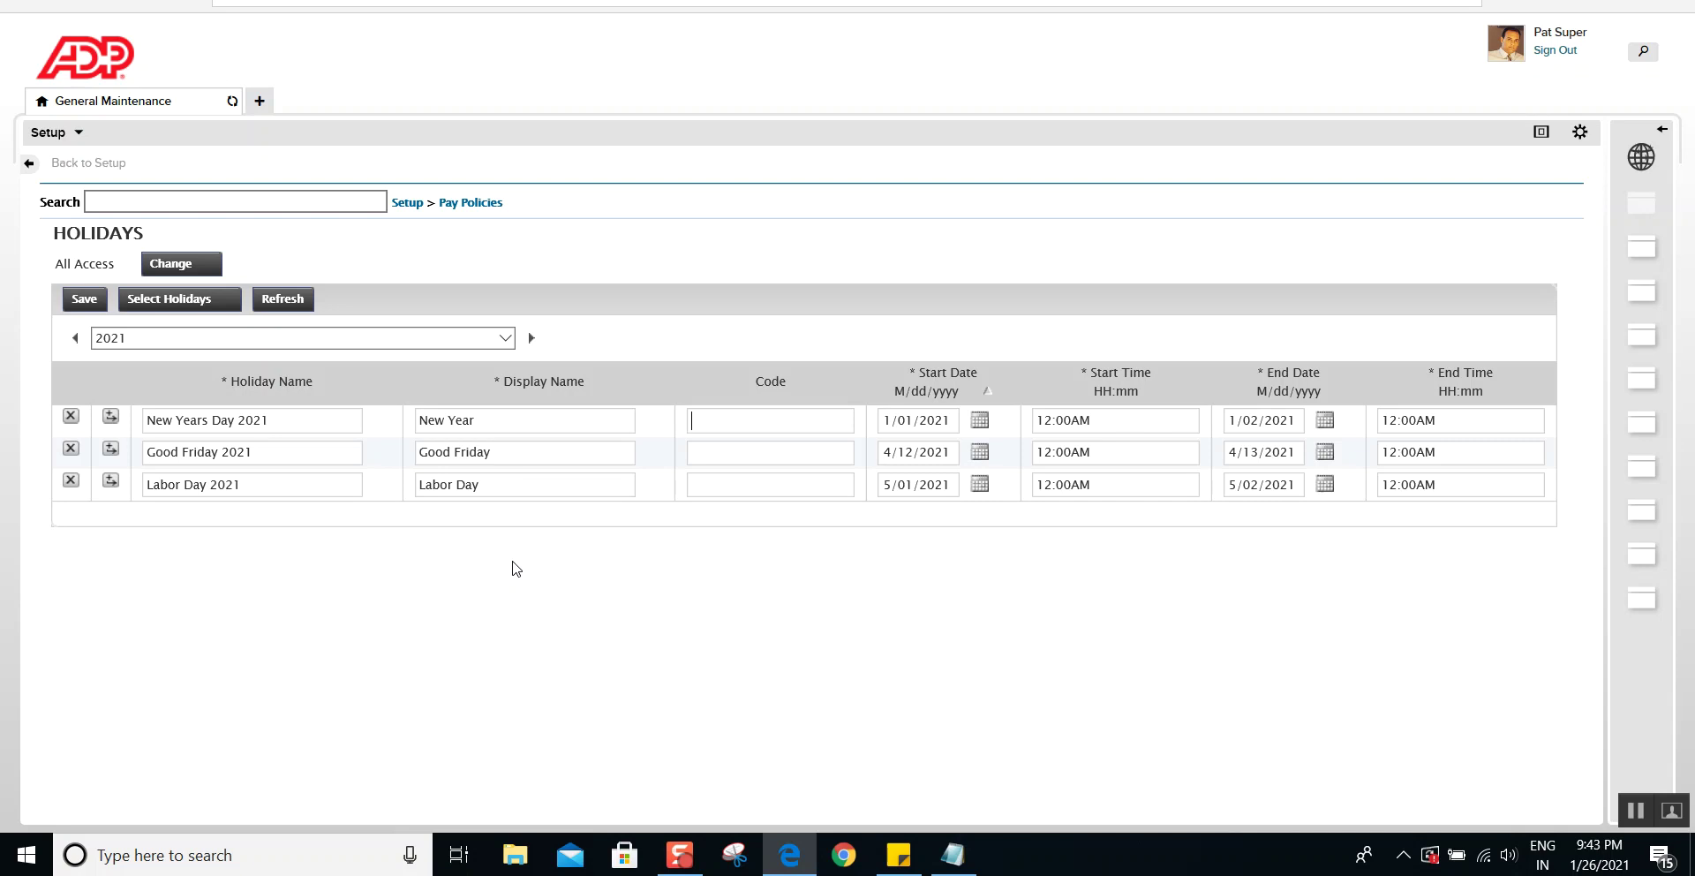
left_click_drag(300, 420, 146, 418)
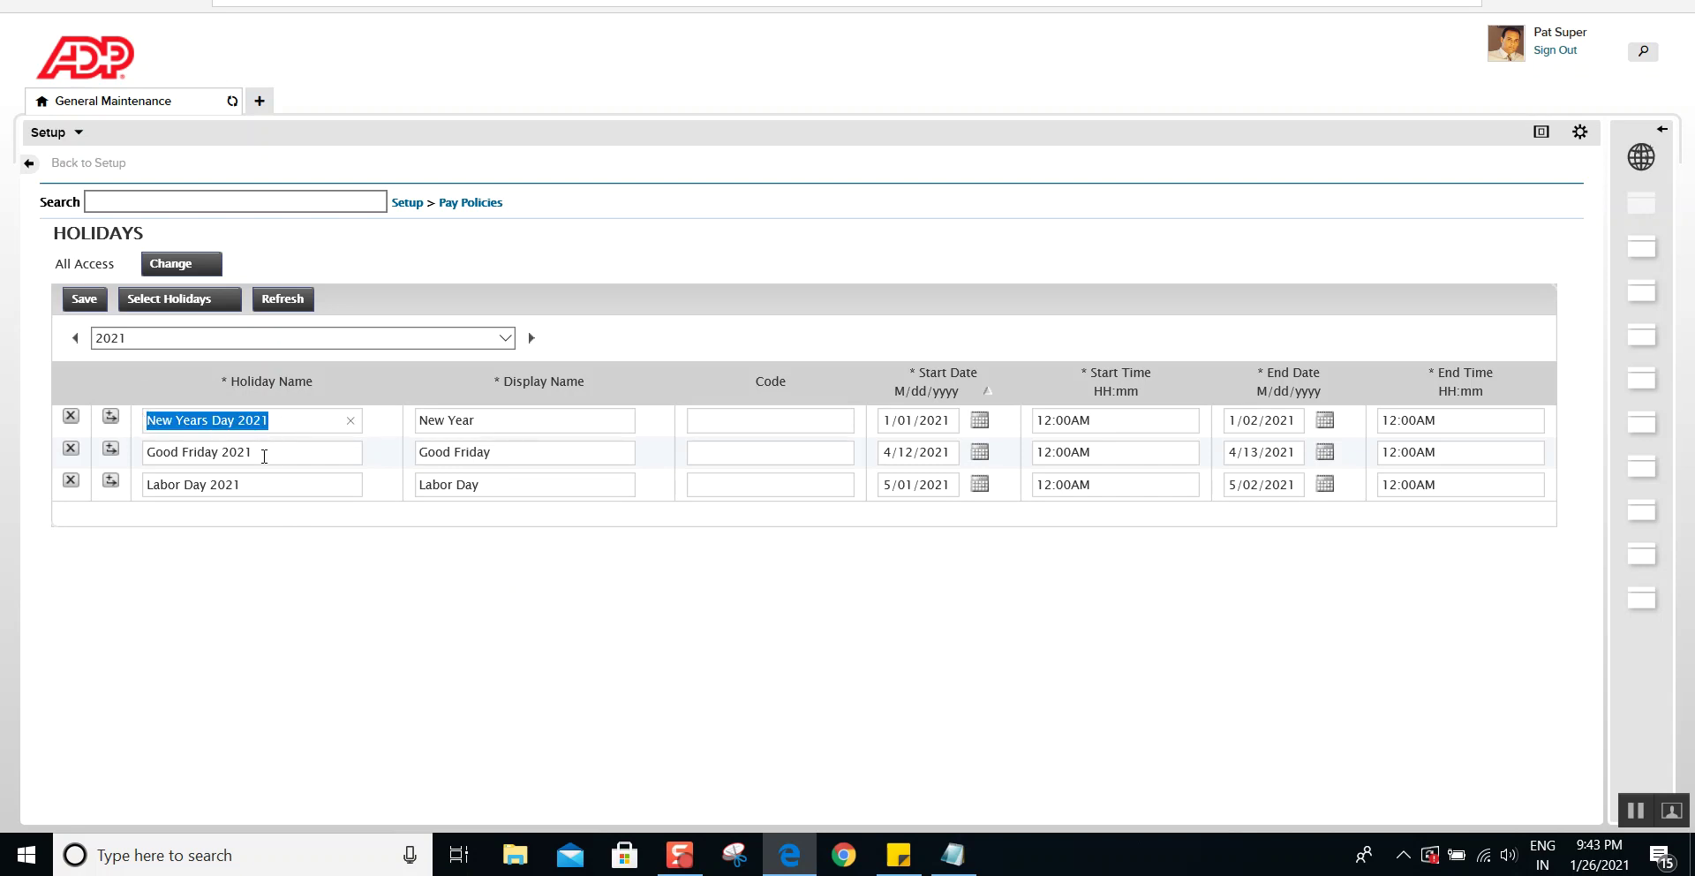
left_click_drag(264, 456, 145, 463)
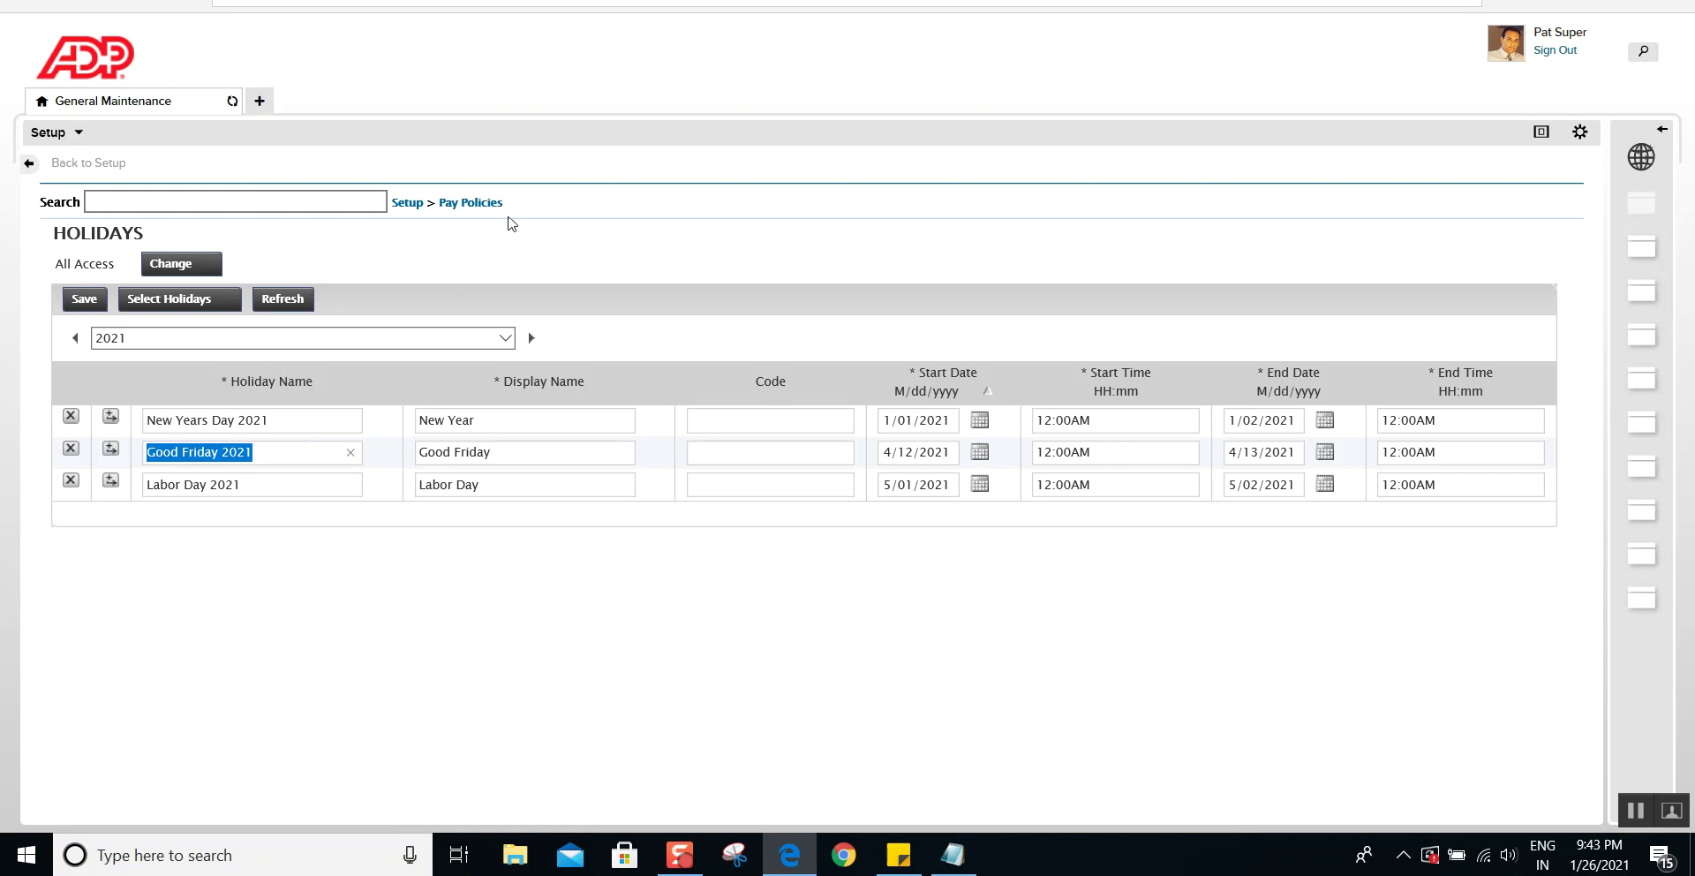
Open the Holiday-Worked zone rule and mark New Years Day 2021 among its available holidays.
left_click(407, 202)
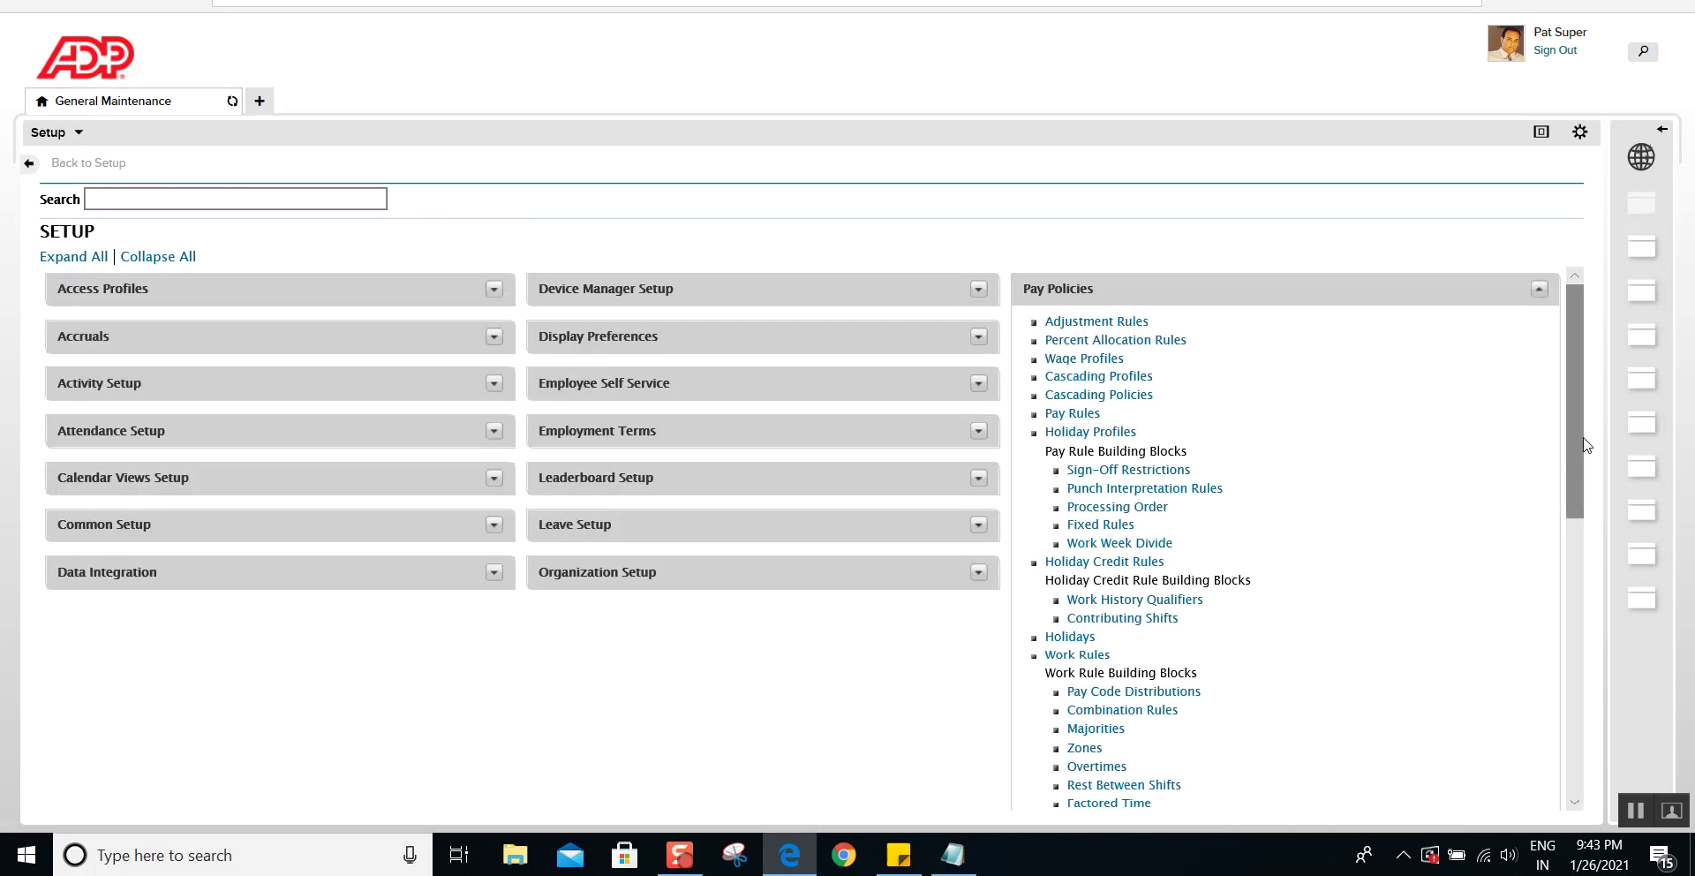
left_click_drag(1572, 436, 1570, 554)
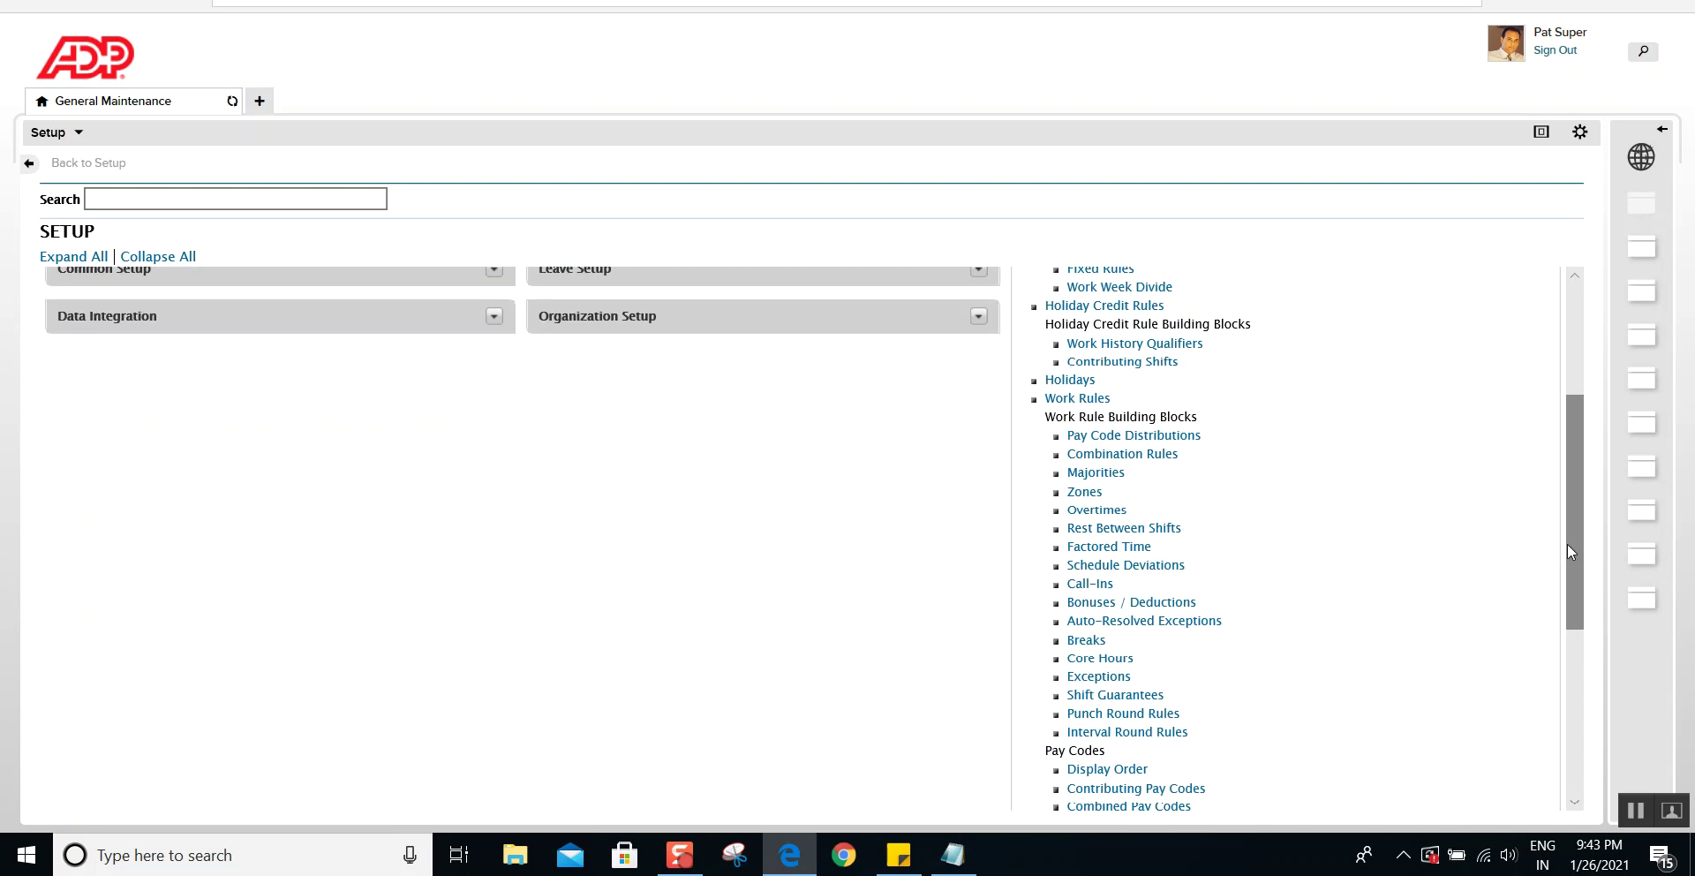
left_click(1084, 492)
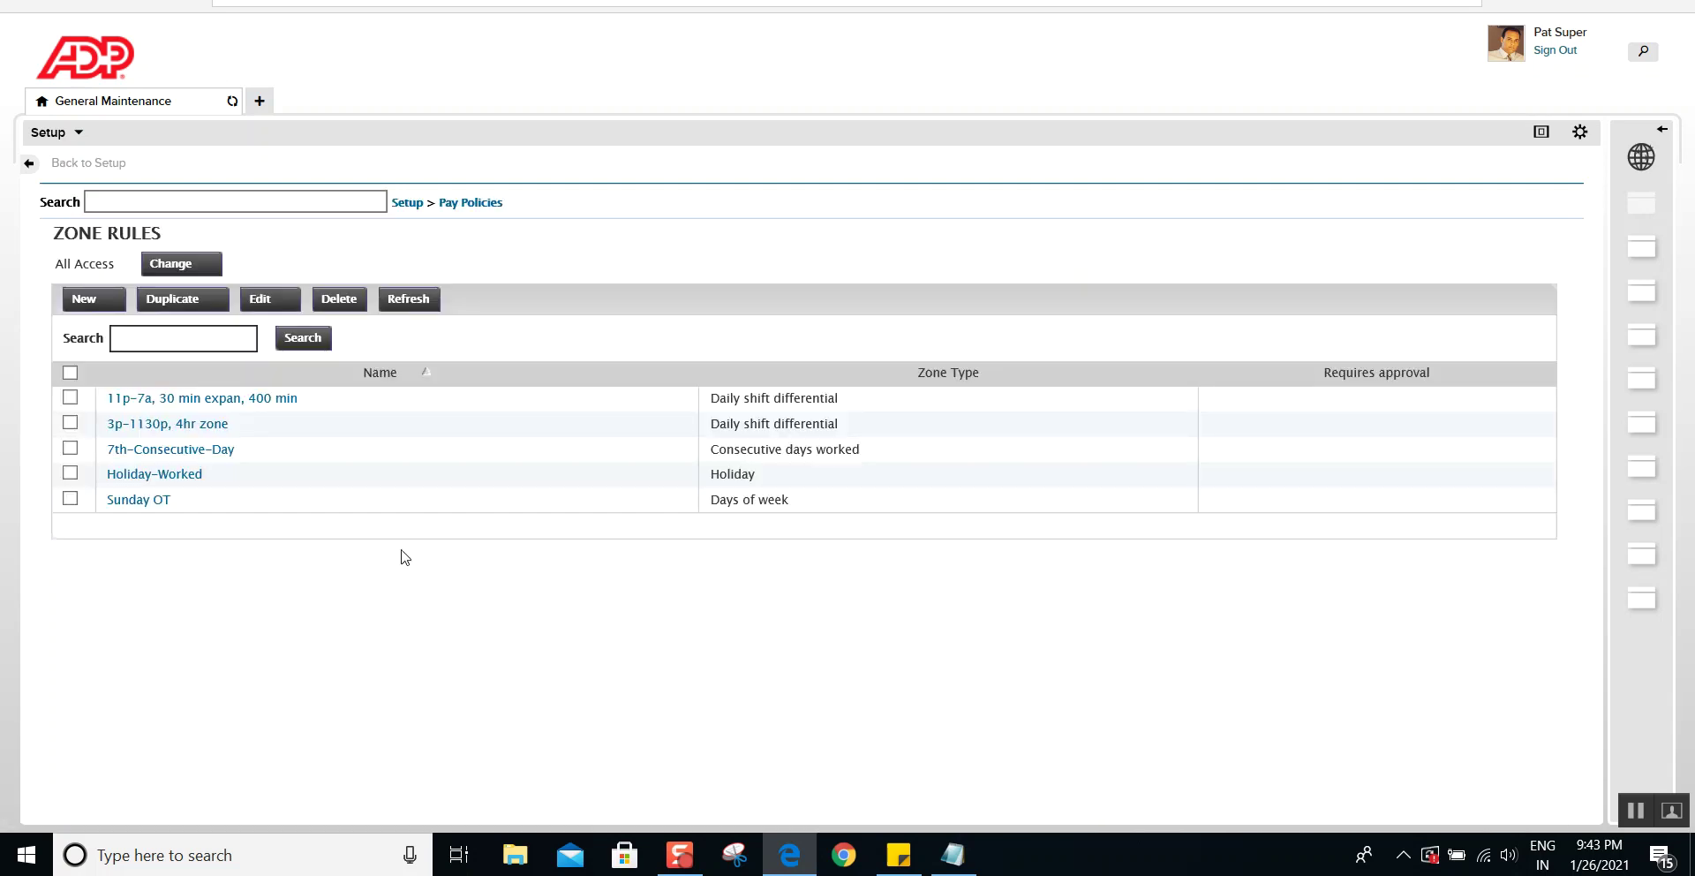
left_click(192, 477)
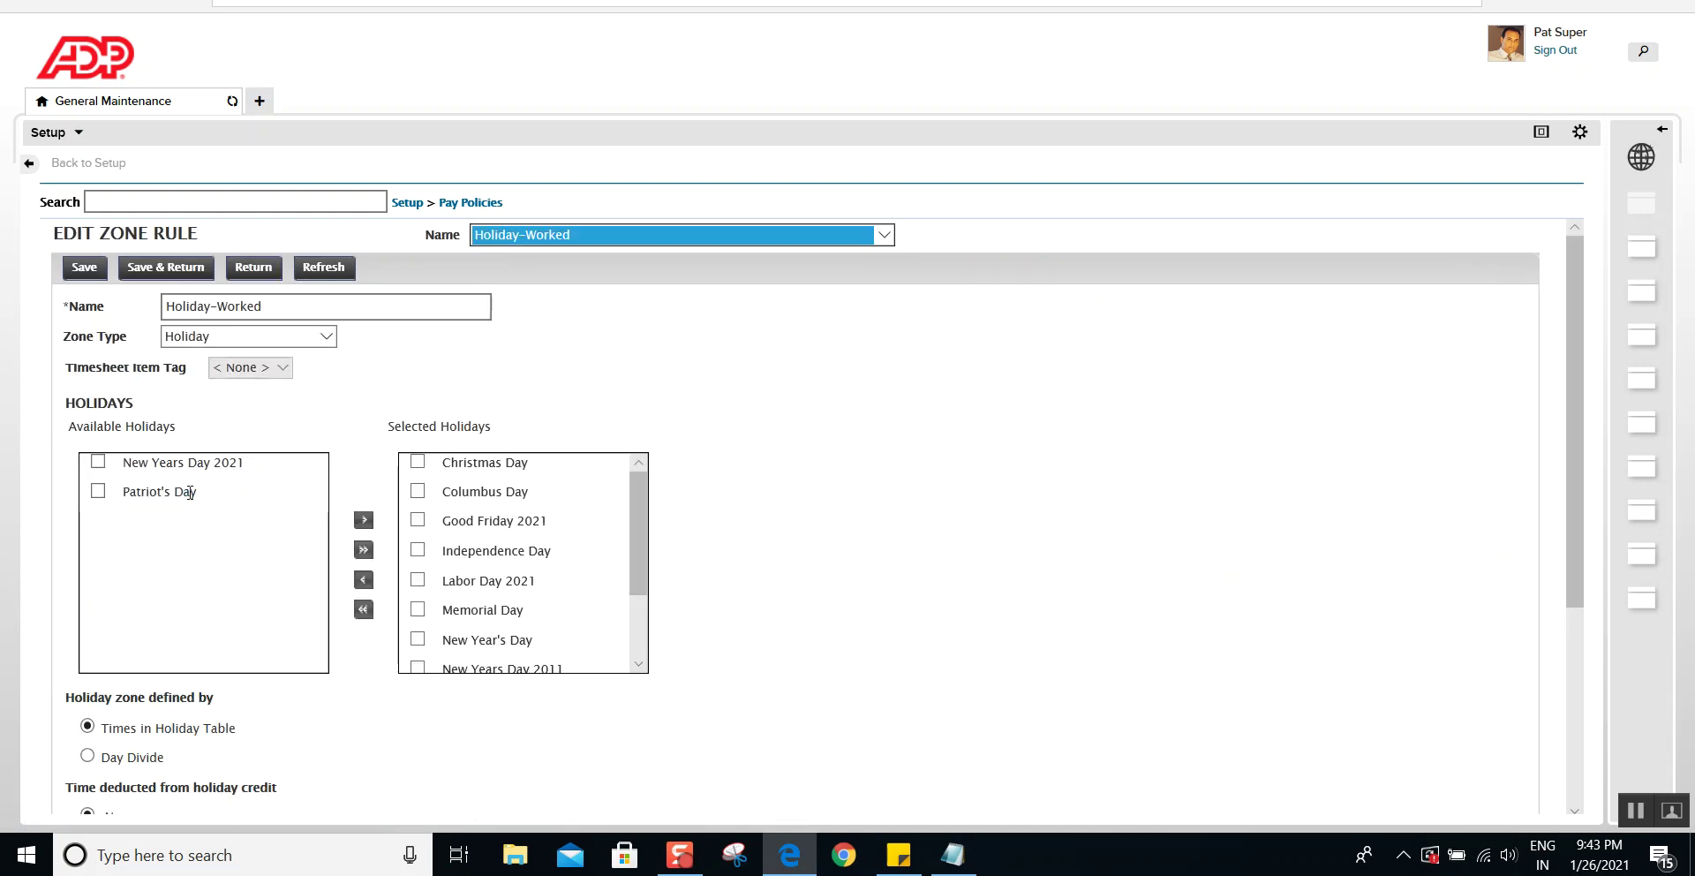
left_click(98, 462)
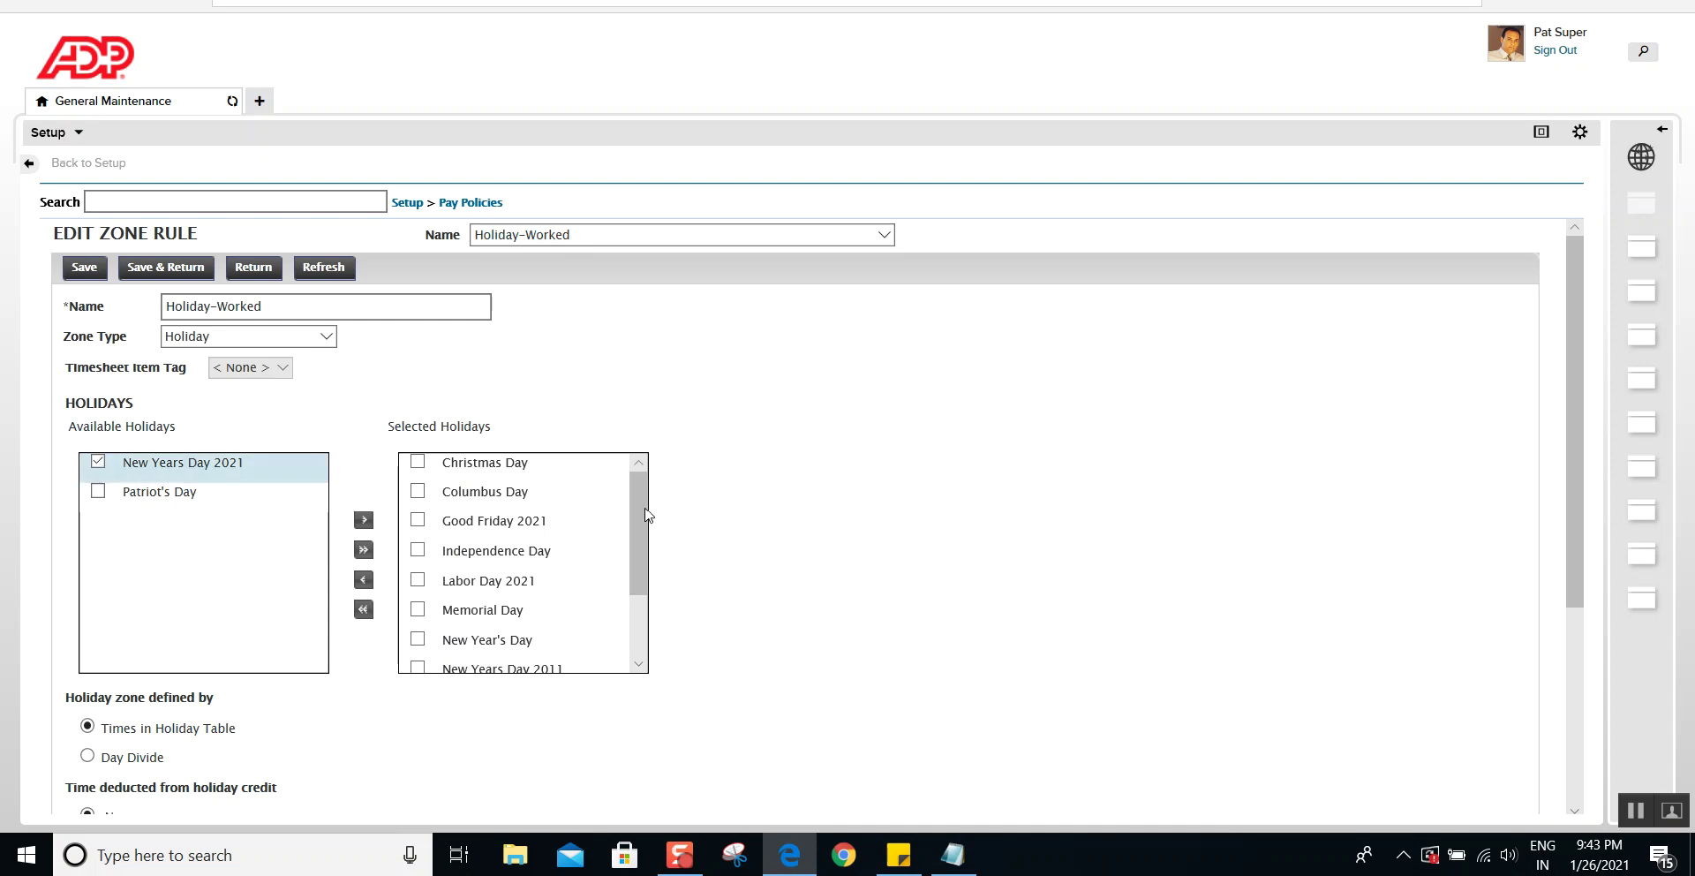
Review the selected holidays of the Holiday-Worked zone rule and return to the Setup page without saving.
mouse_move(638, 505)
left_mouse_down()
mouse_move(637, 575)
mouse_move(637, 508)
left_mouse_up()
left_click_drag(637, 530, 638, 538)
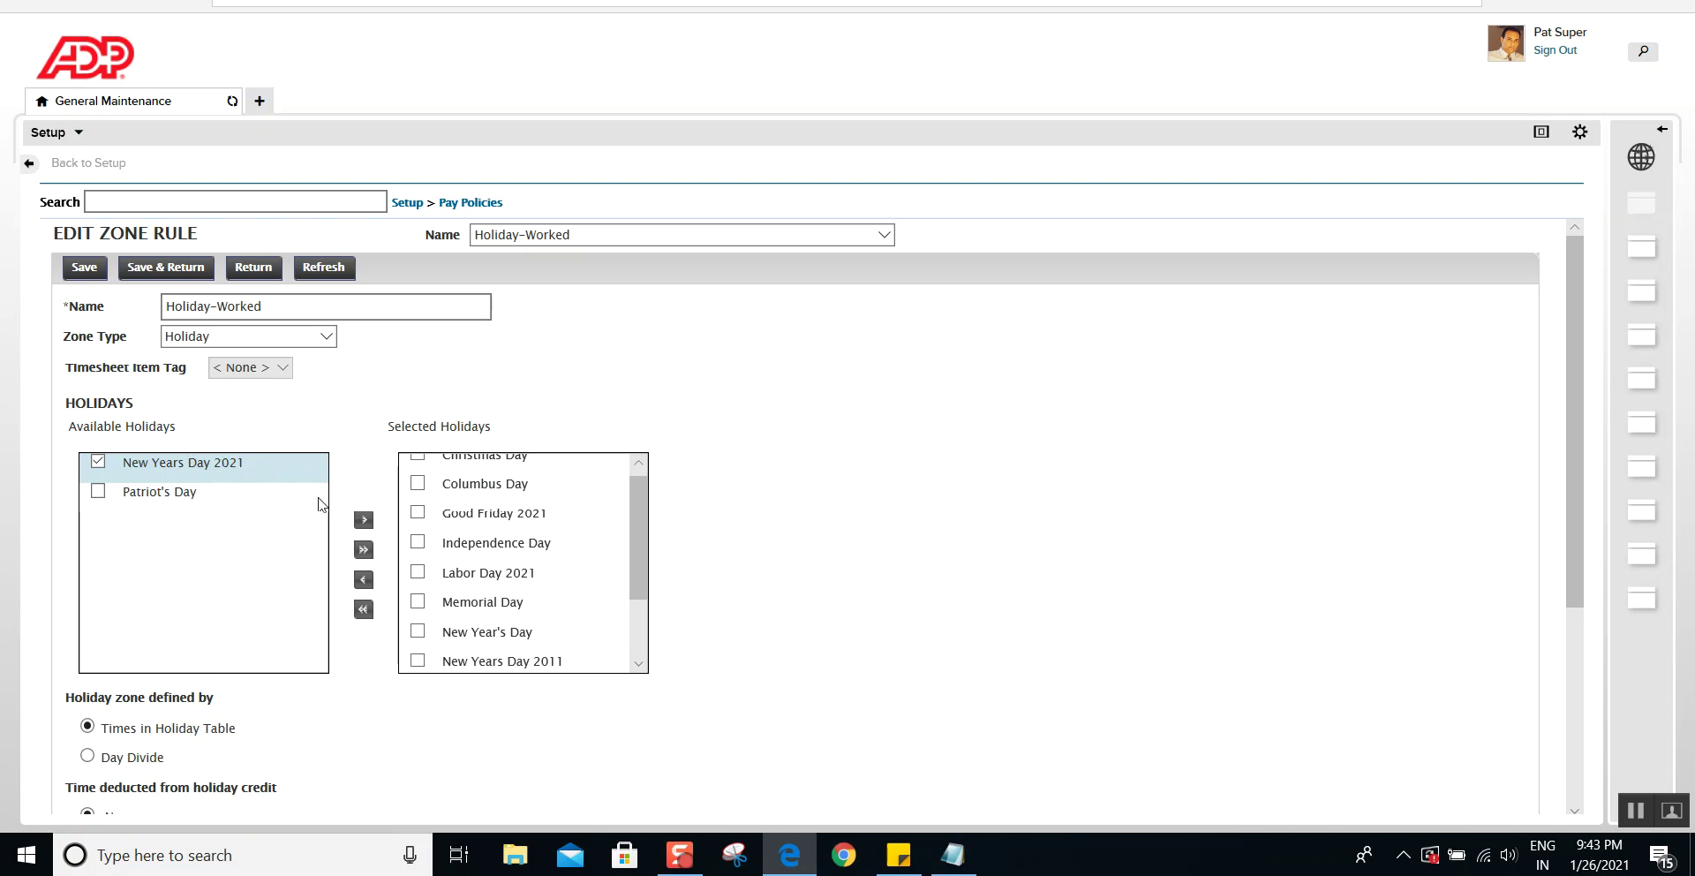
left_click_drag(633, 549, 632, 519)
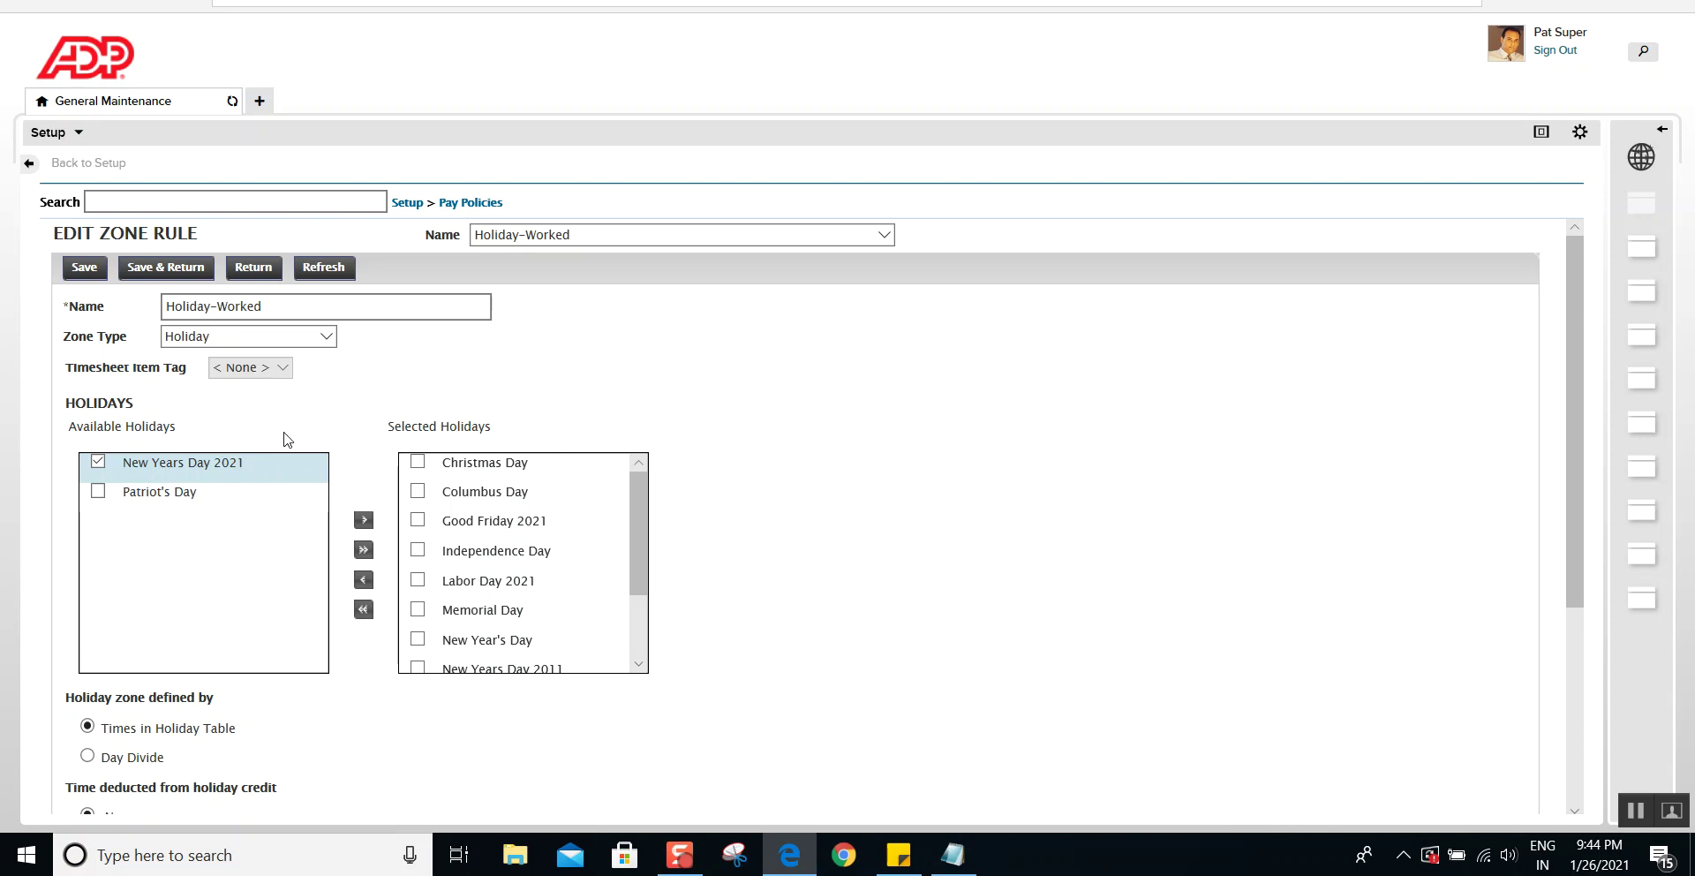
left_click(406, 204)
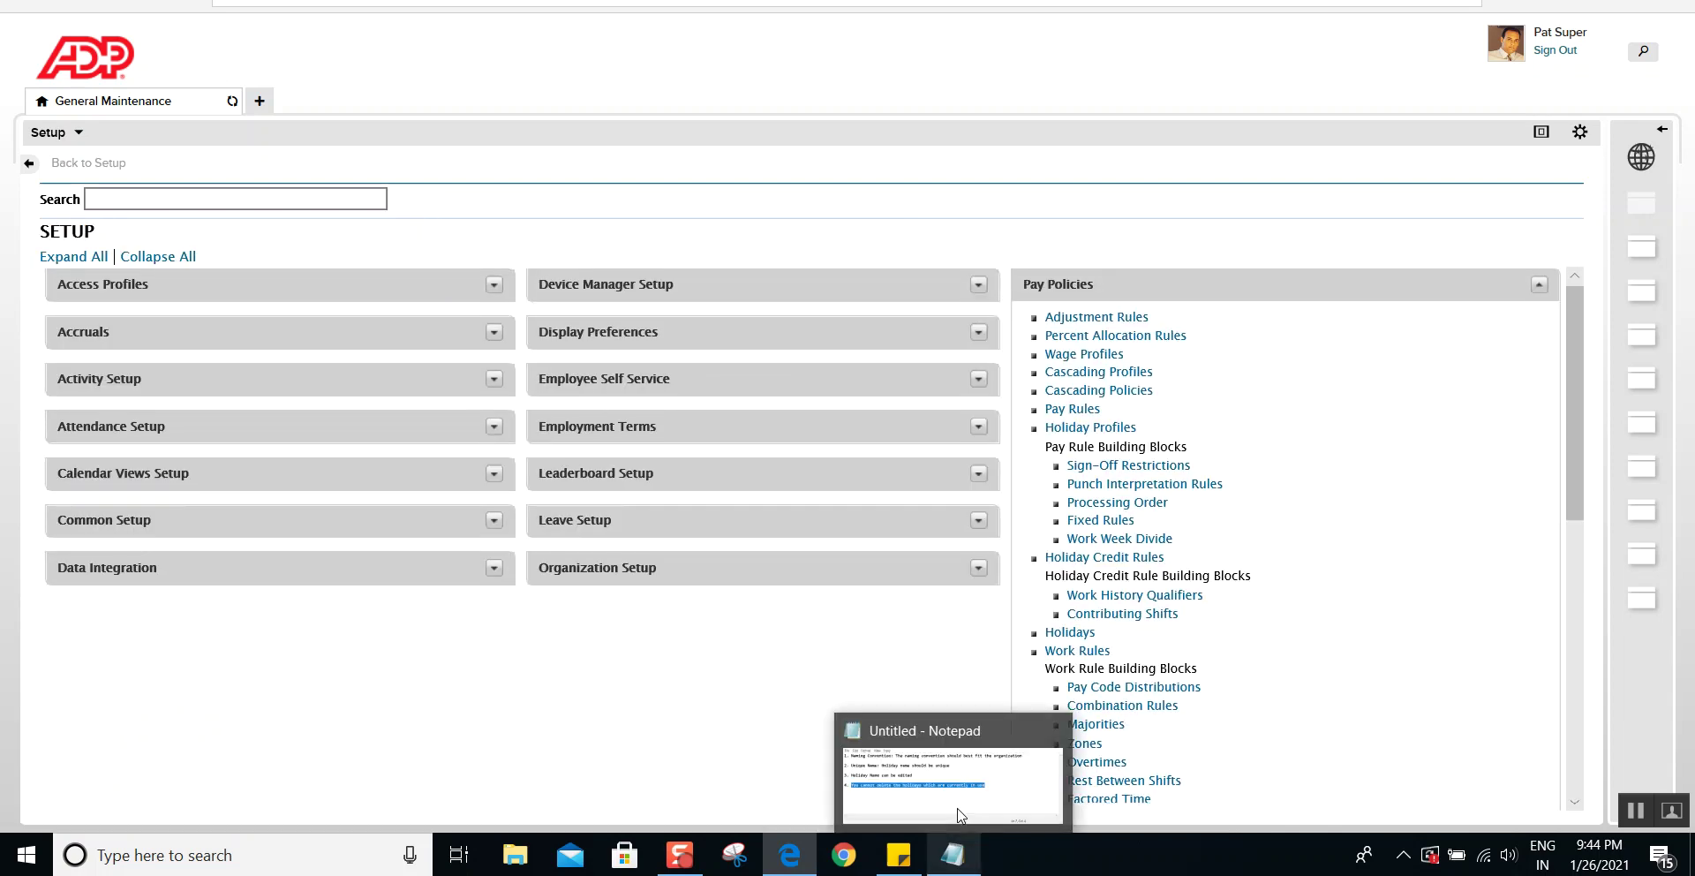
Switch to the Notepad notes, review the holiday naming, editing and deletion rules, and minimize the notes.
left_click(952, 854)
left_click(740, 233)
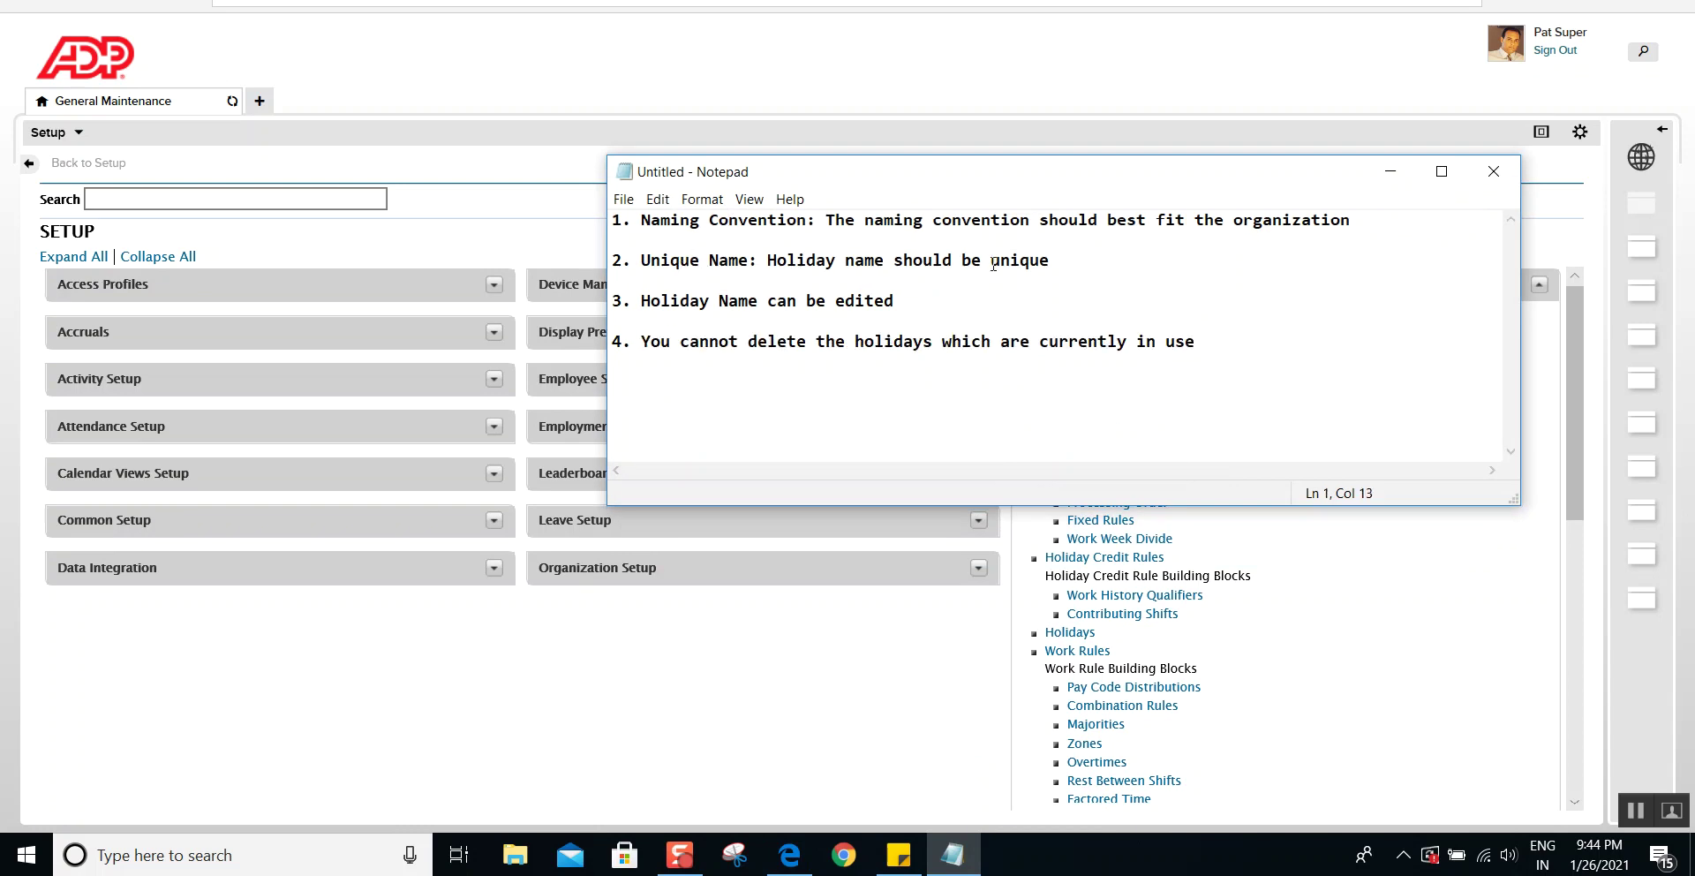
left_click_drag(933, 259, 612, 260)
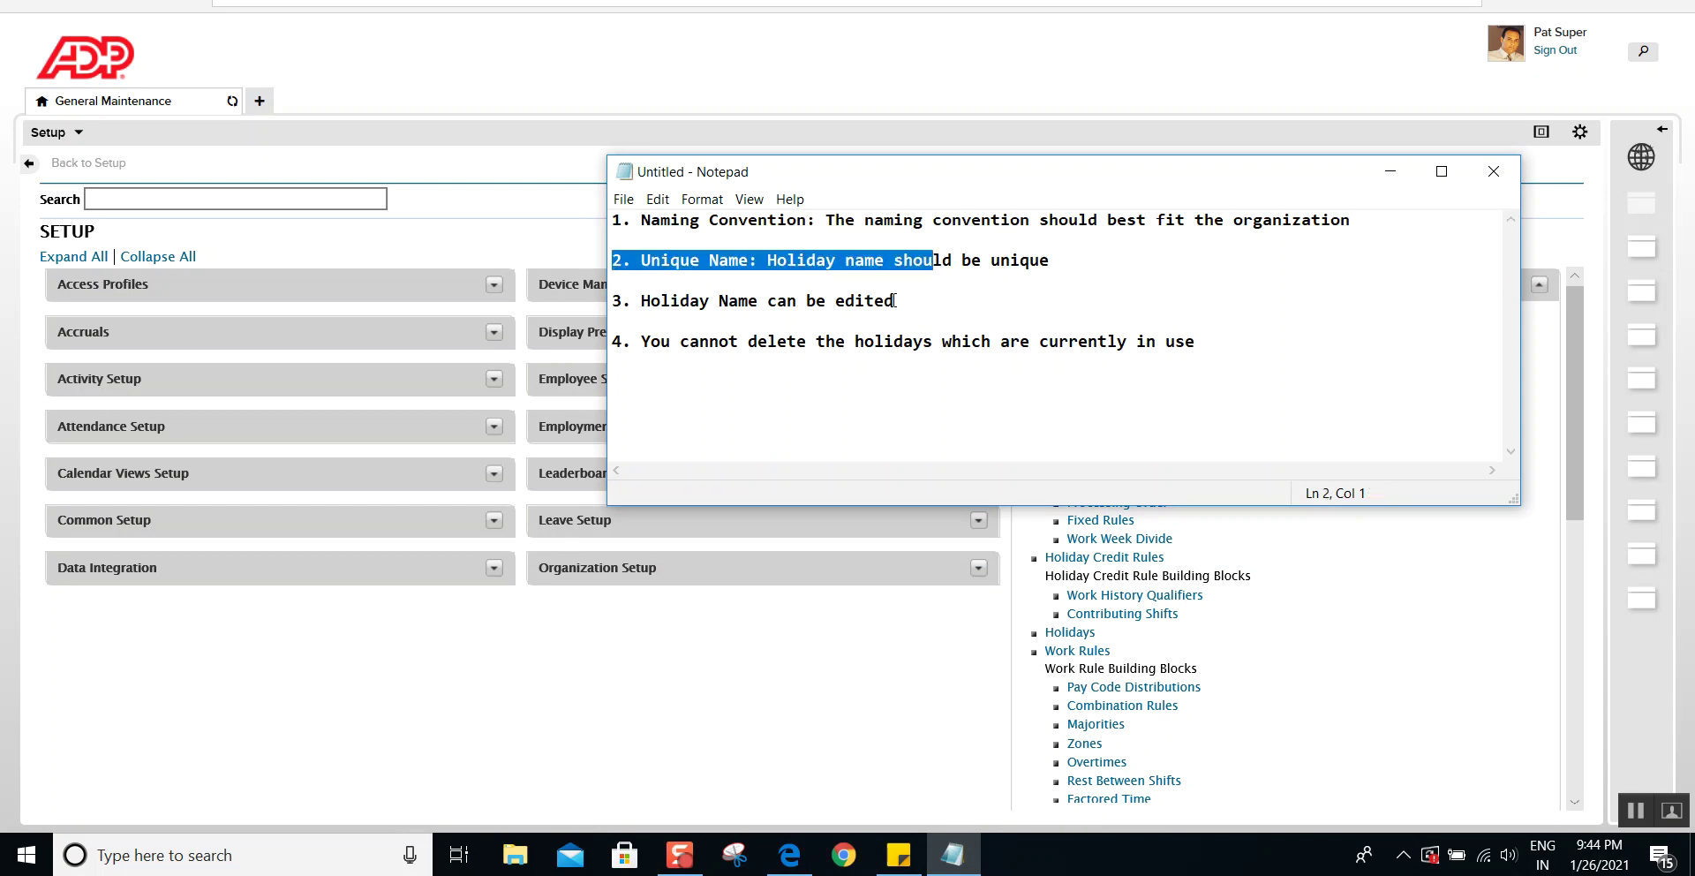
left_click_drag(894, 300, 815, 353)
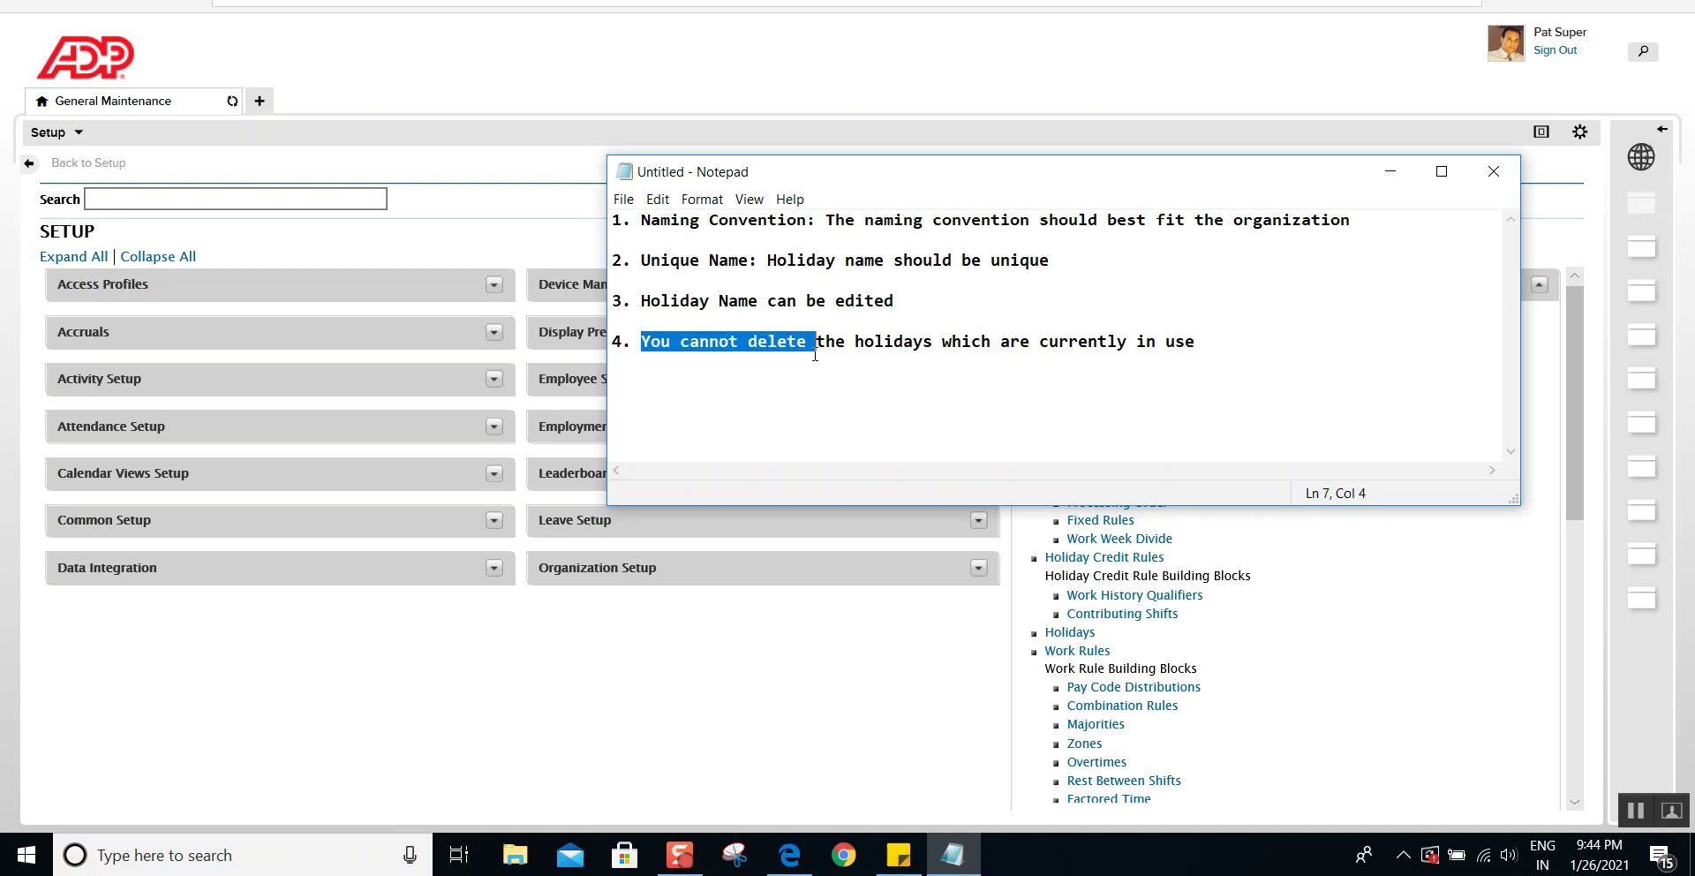
left_click(1391, 172)
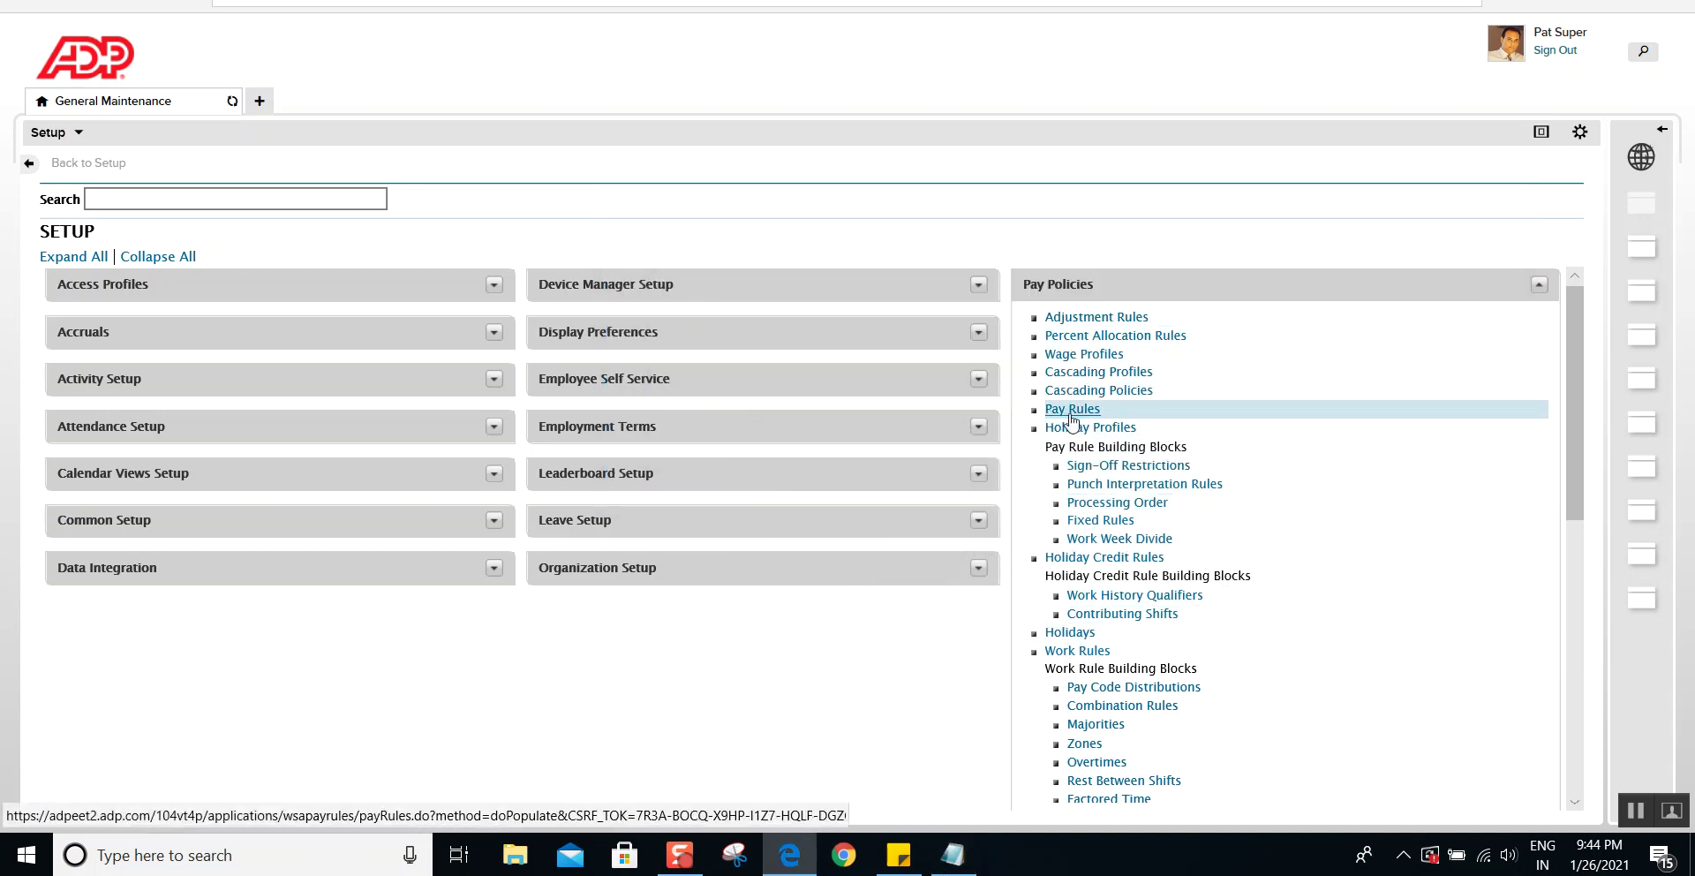
left_click_drag(1570, 385, 1567, 505)
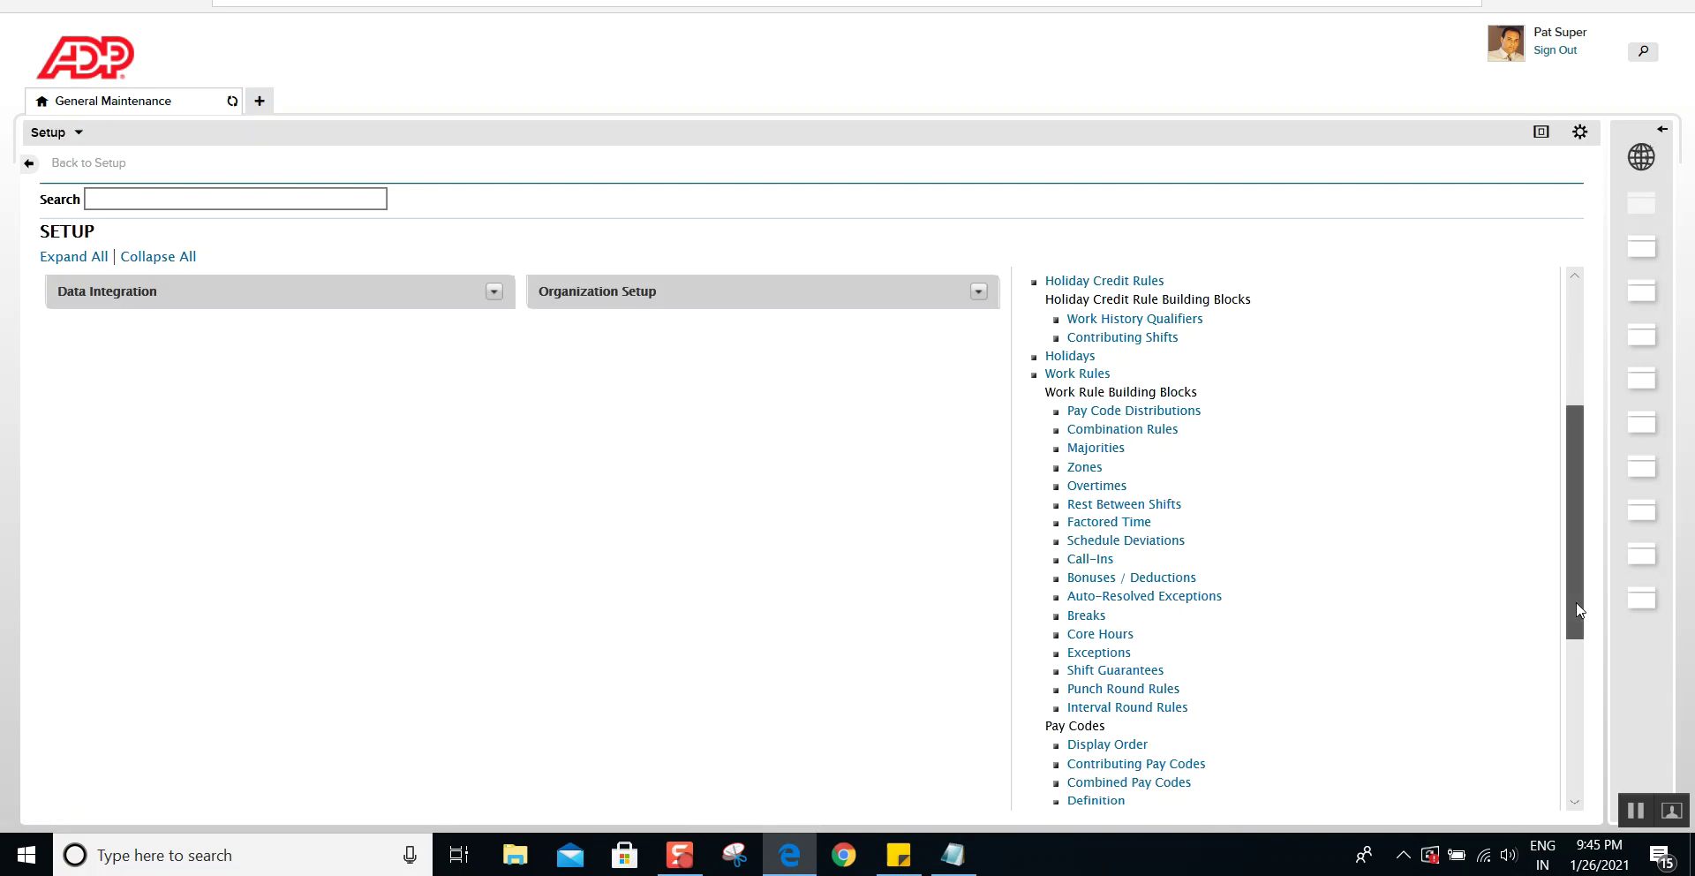
left_click_drag(1577, 607, 1573, 516)
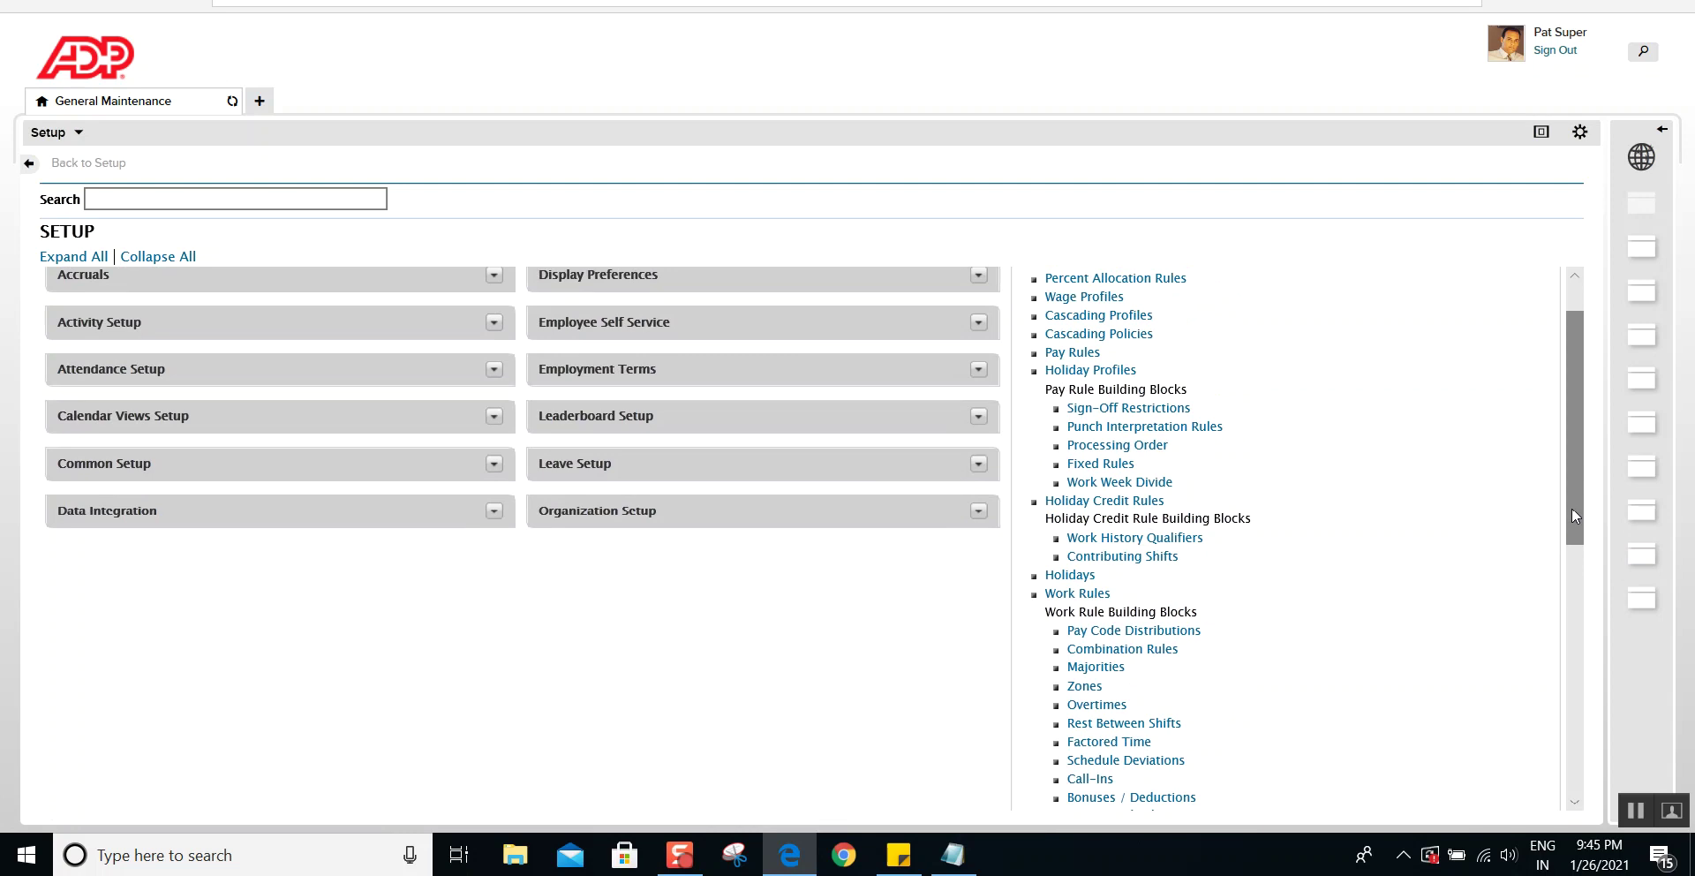